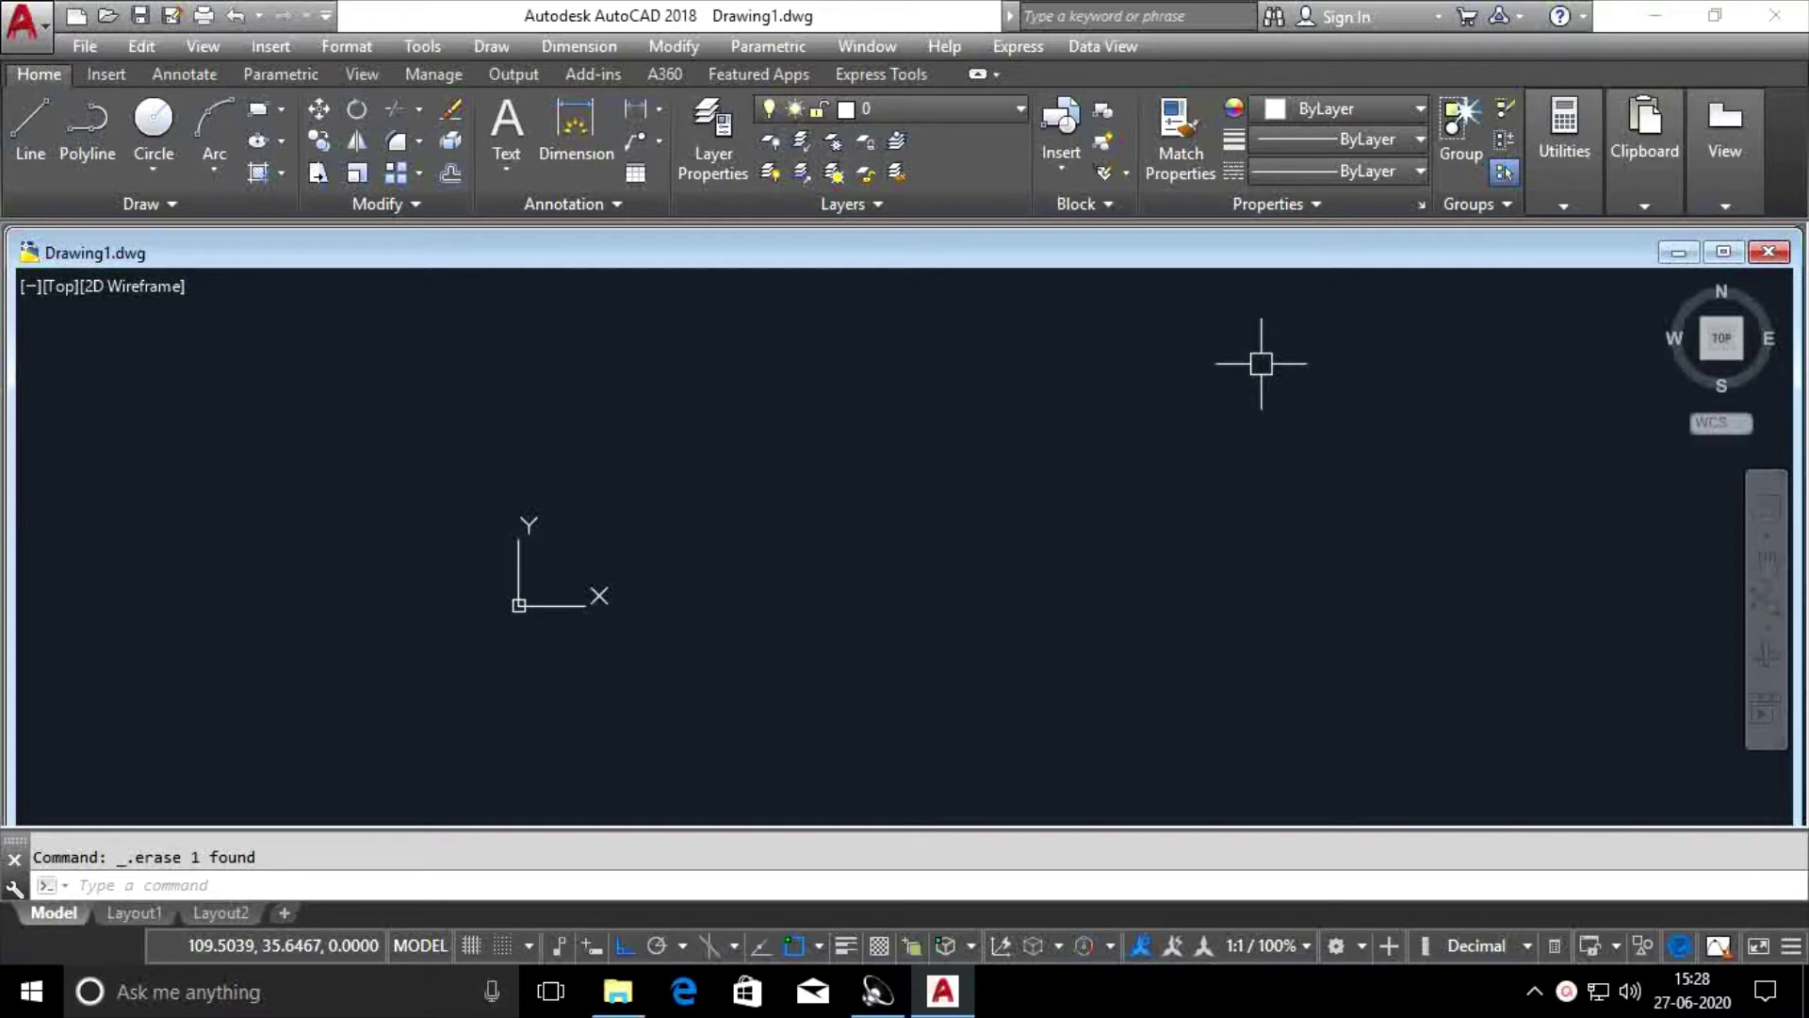
Open the Standard table style for modification.
{"action": "left_click", "coordinate": [359, 48]}
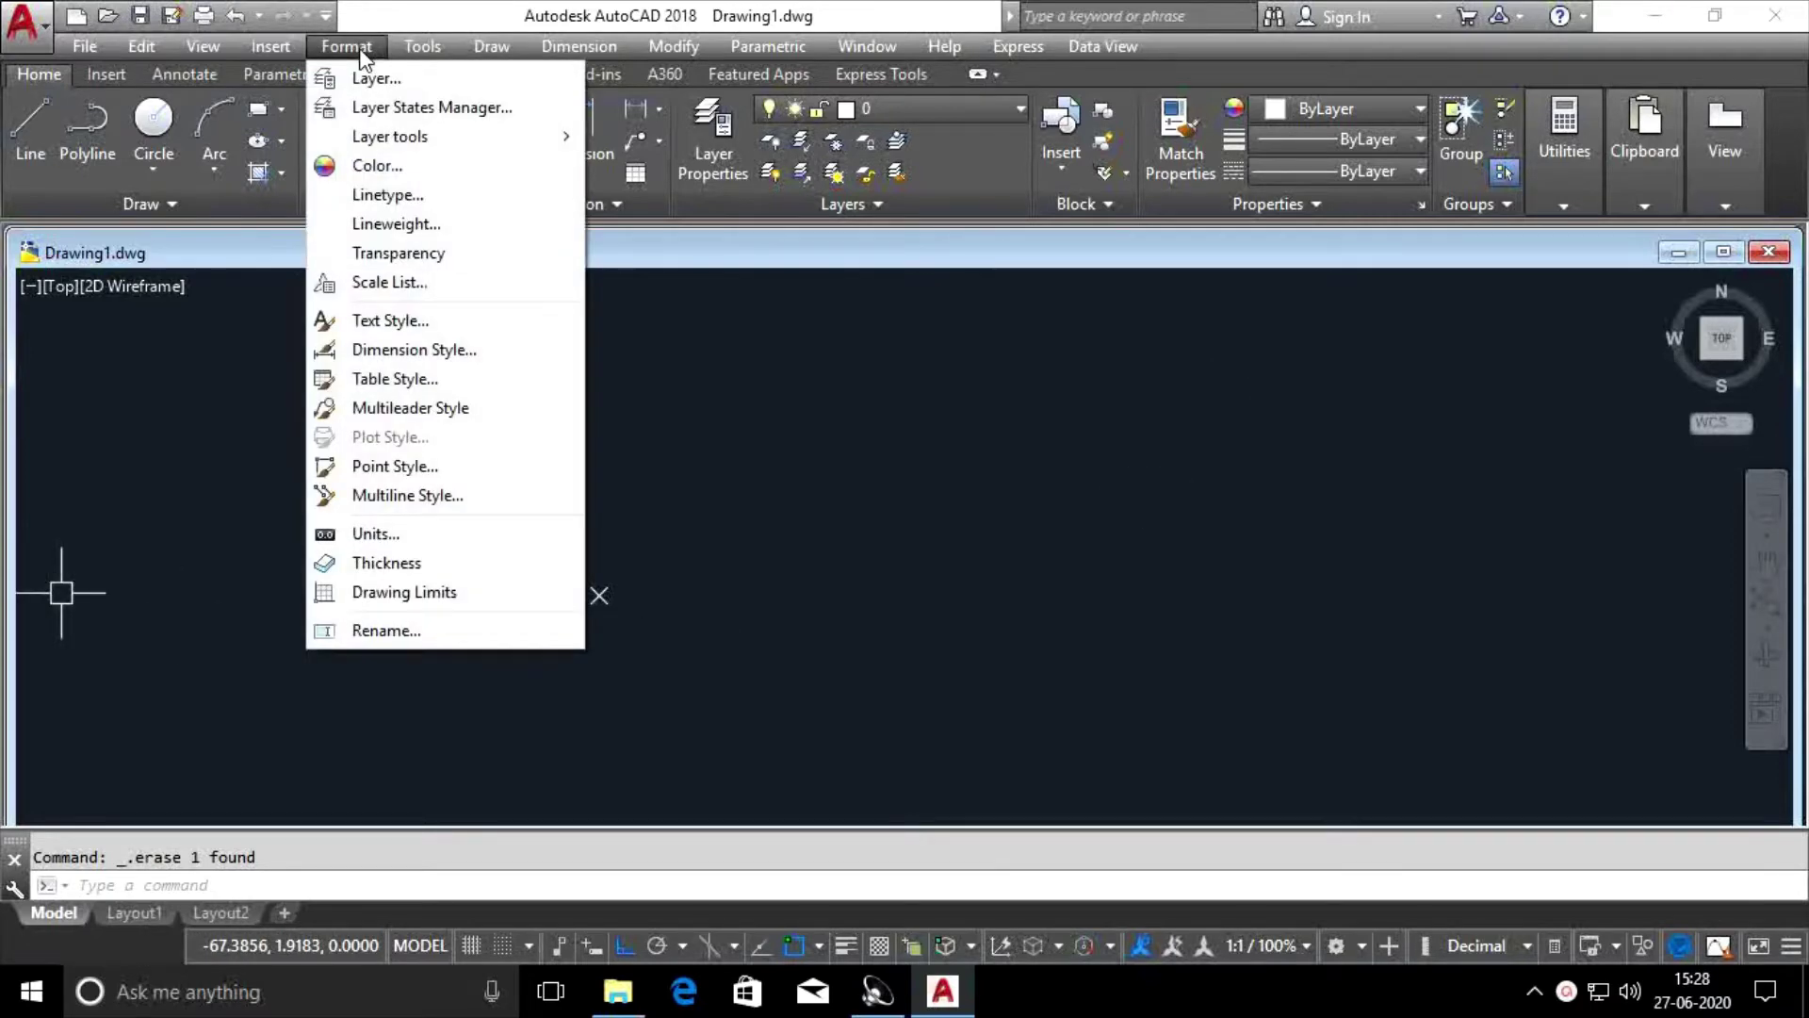
{"action": "left_click", "coordinate": [400, 378]}
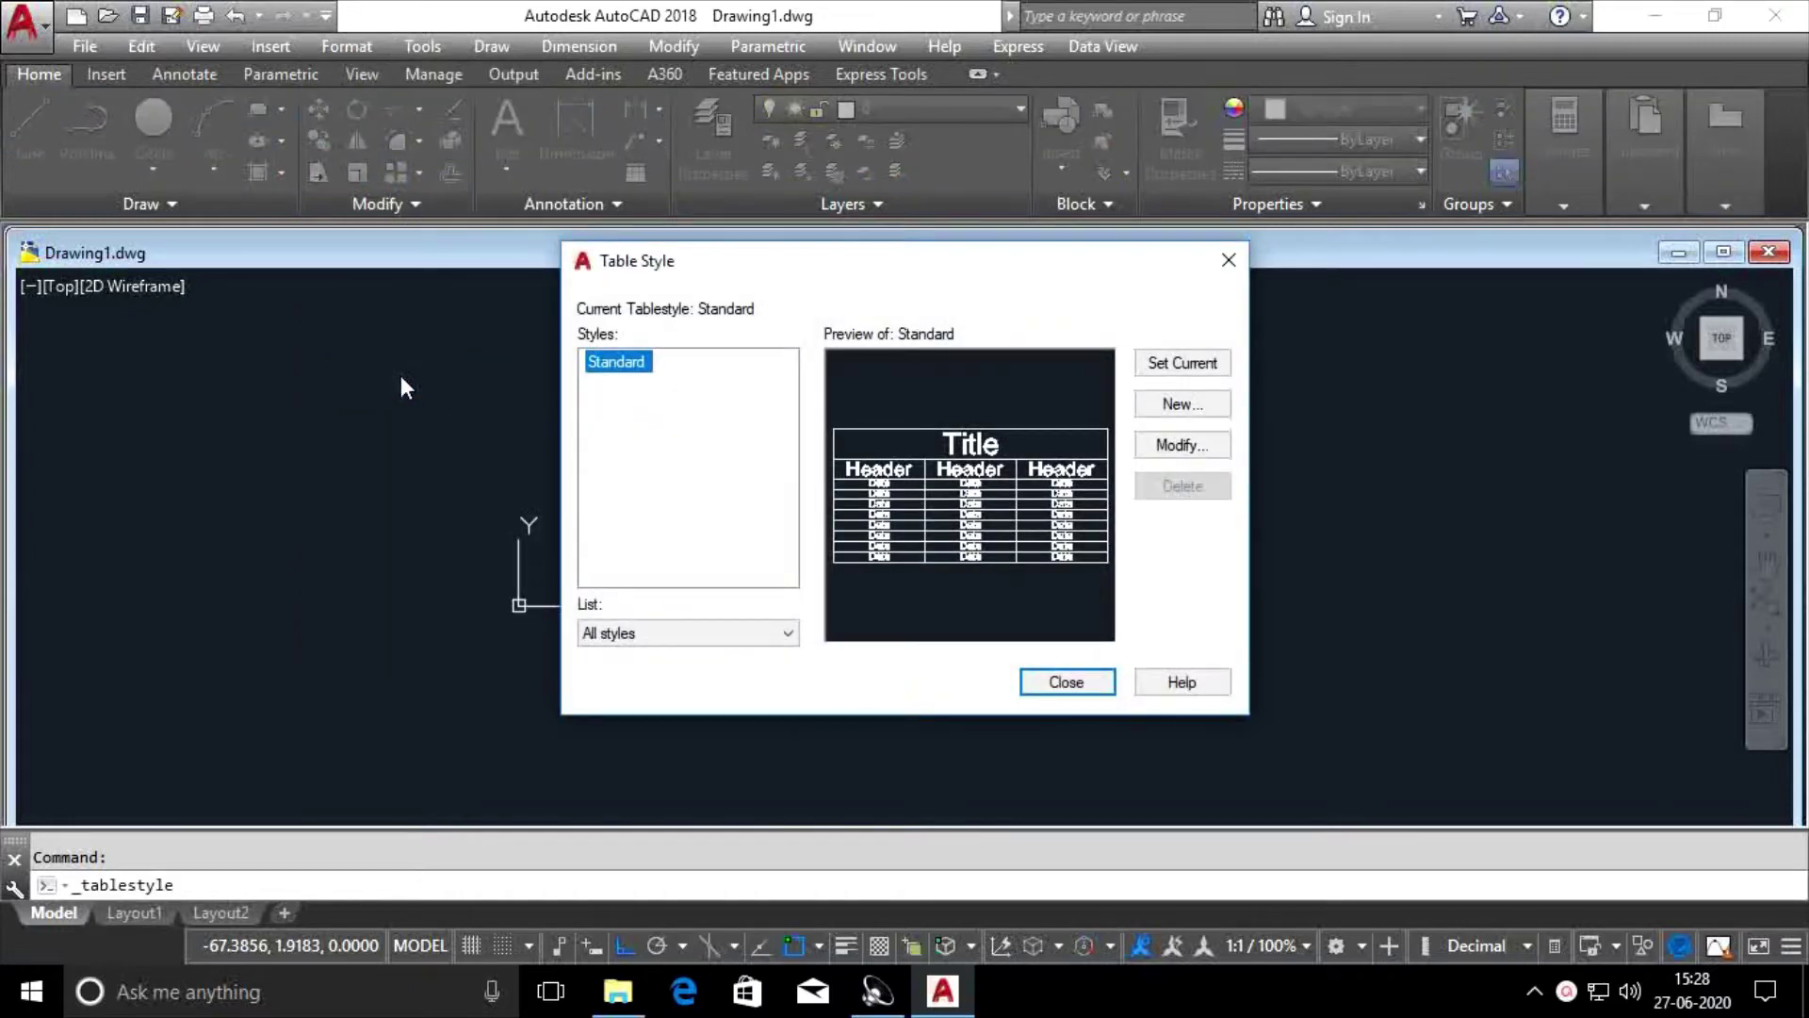
{"action": "left_click", "coordinate": [1178, 448]}
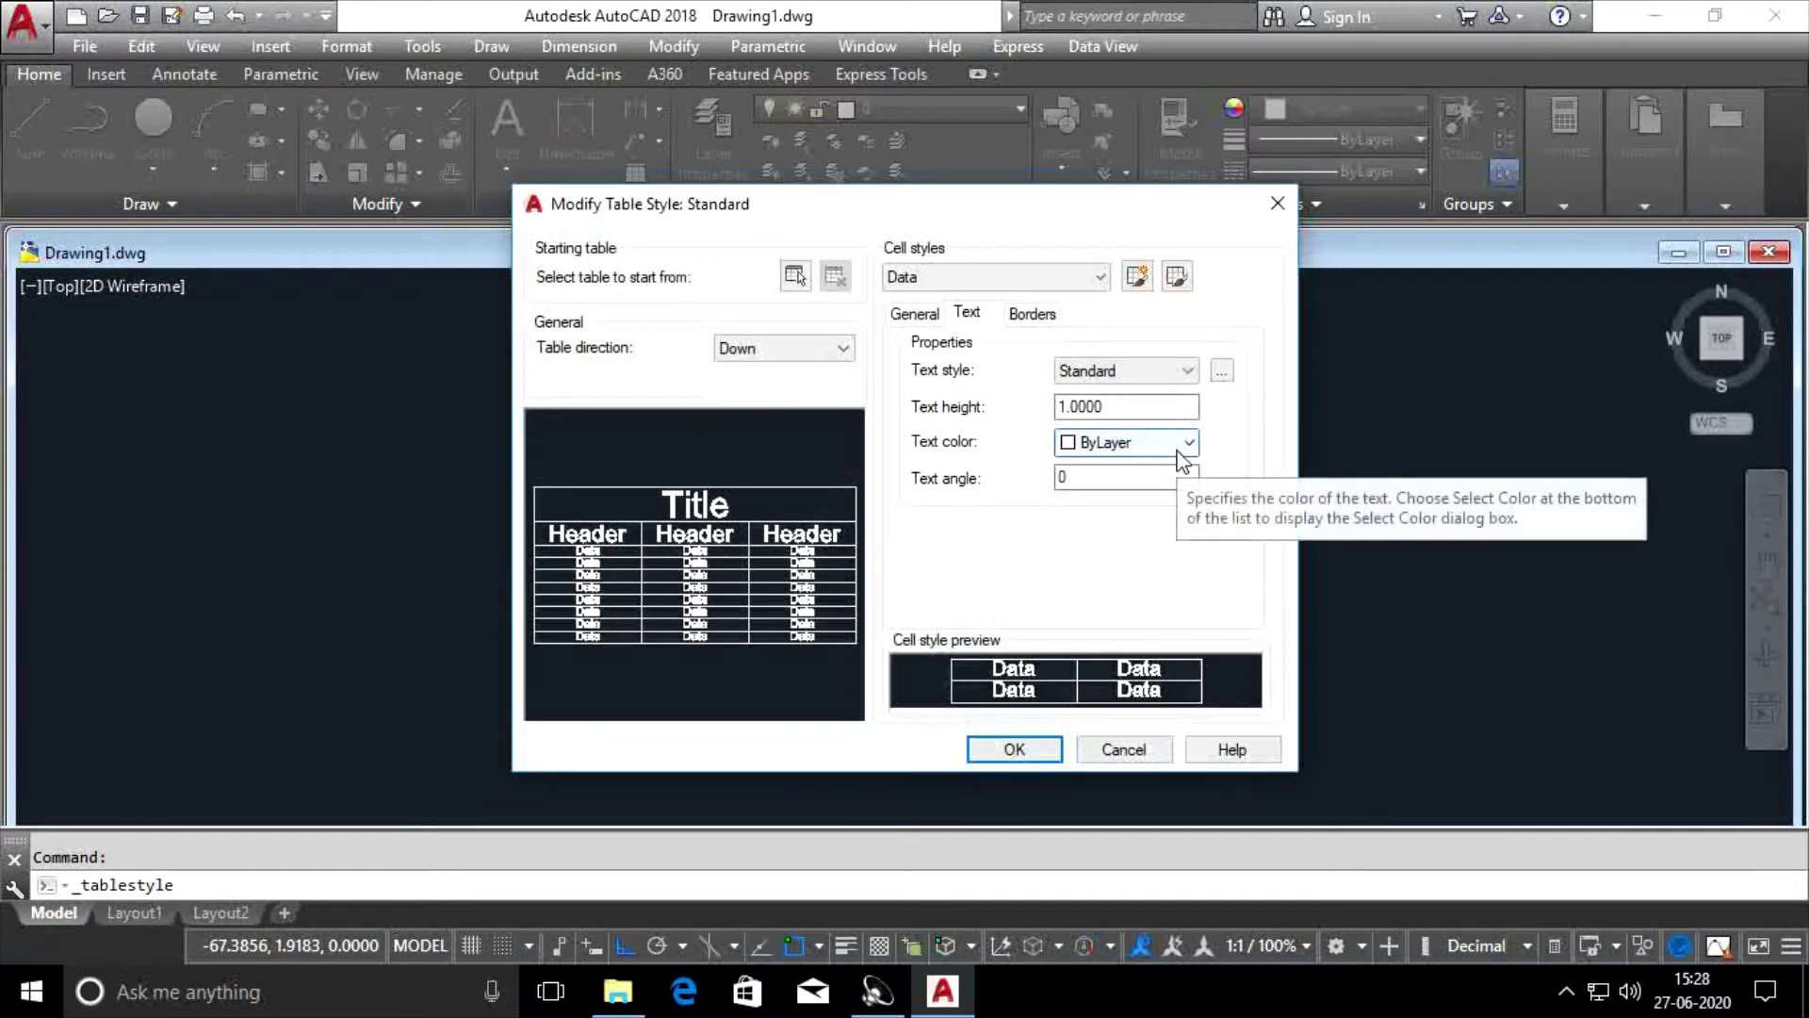
Make the Title cell style's text yellow, keeping its 3.0000 text height.
{"action": "left_click", "coordinate": [1100, 277]}
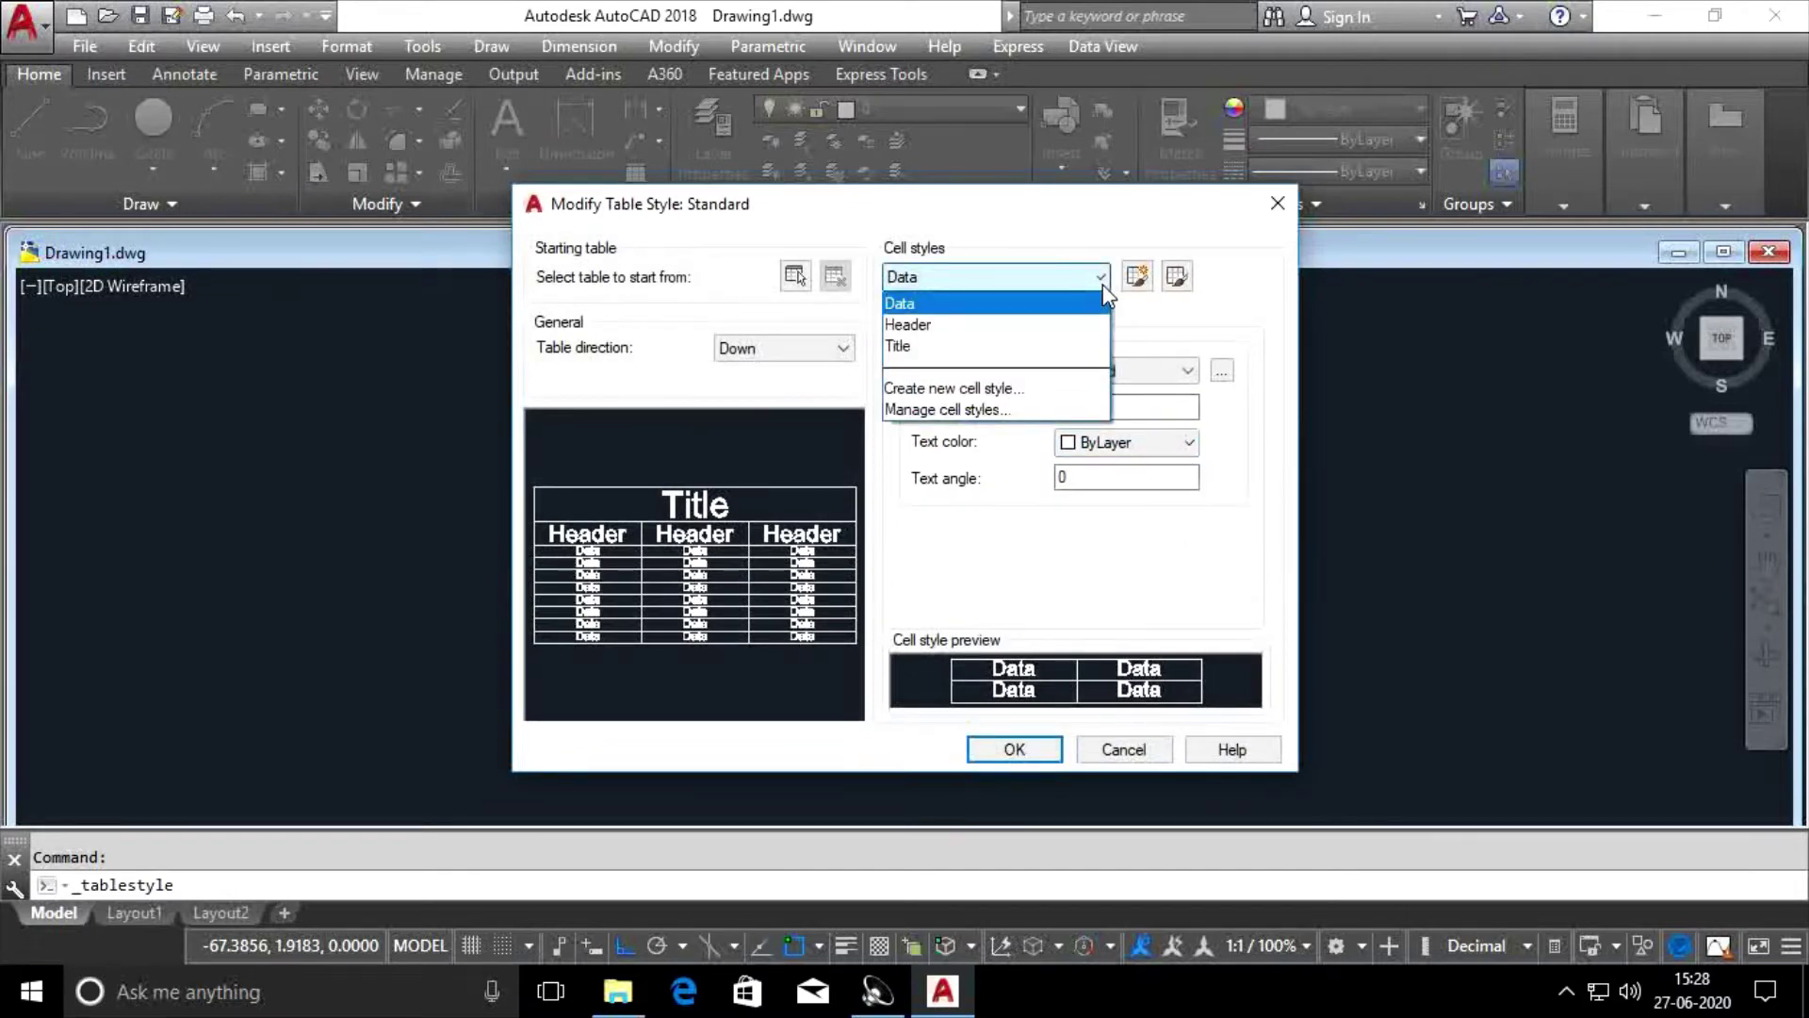
{"action": "left_click", "coordinate": [933, 348]}
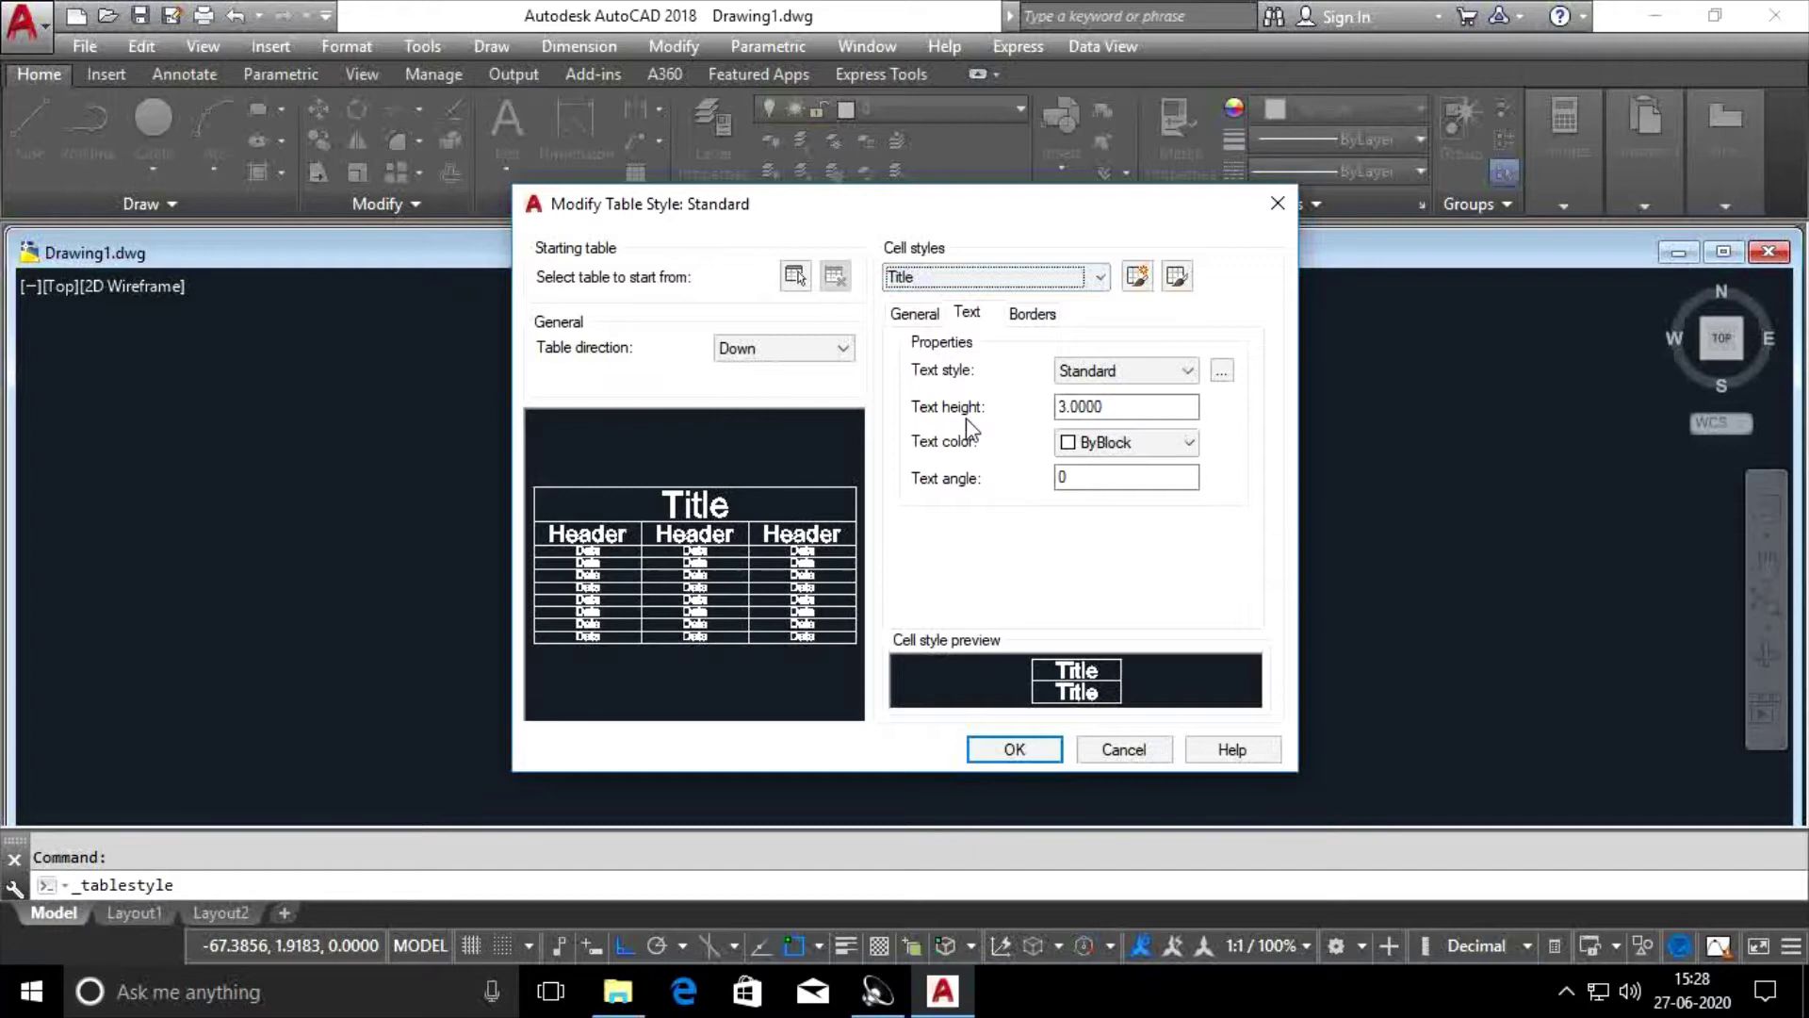
{"action": "left_click", "coordinate": [1107, 408]}
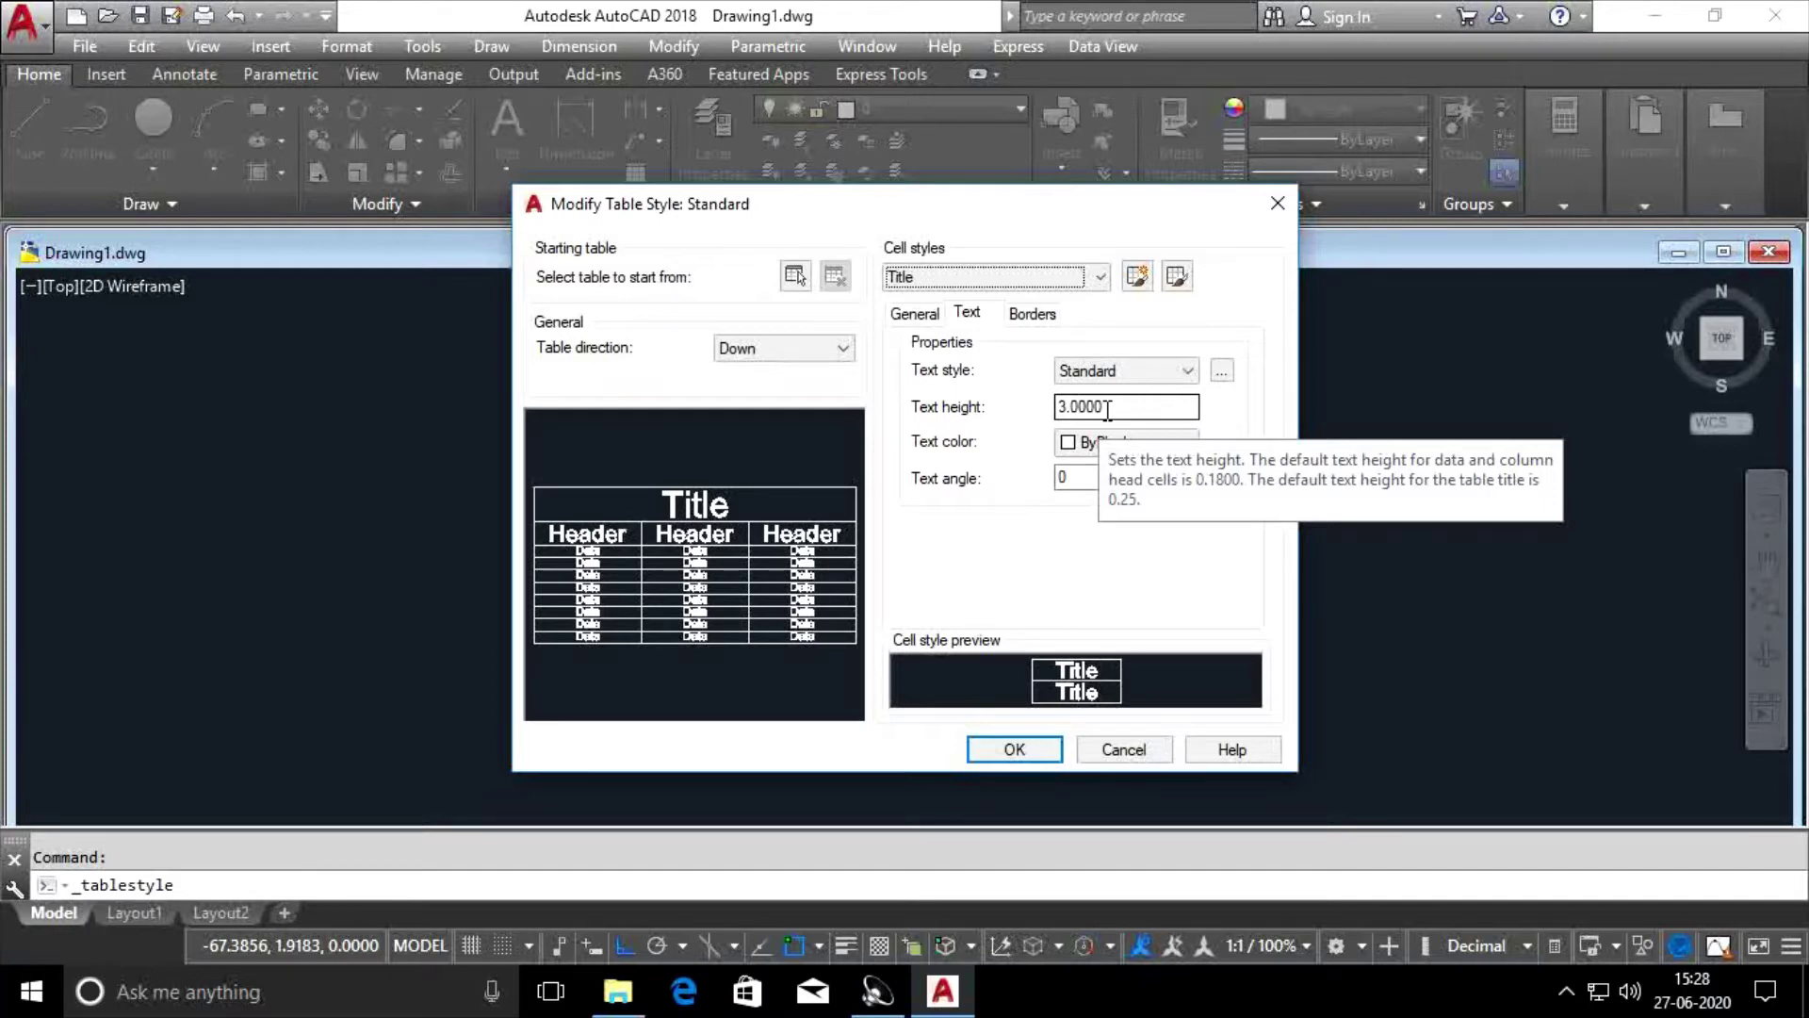
{"action": "left_click", "coordinate": [1157, 443]}
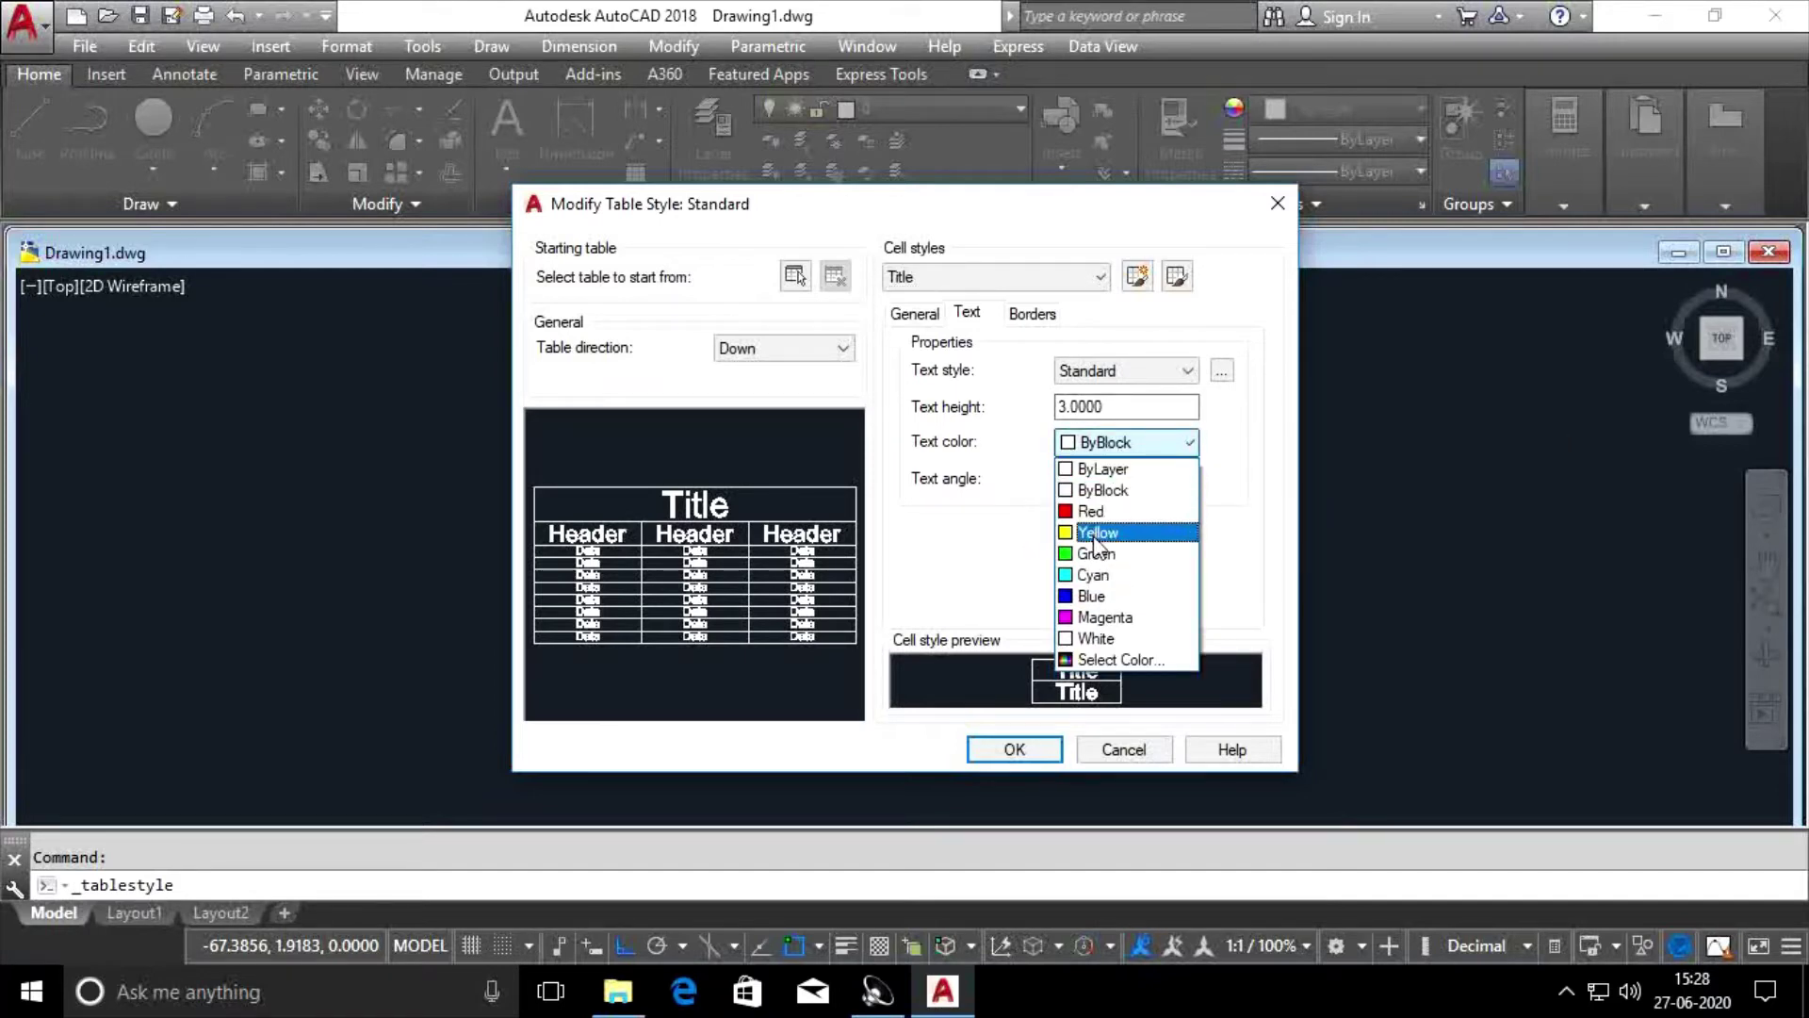
{"action": "left_click", "coordinate": [1095, 533]}
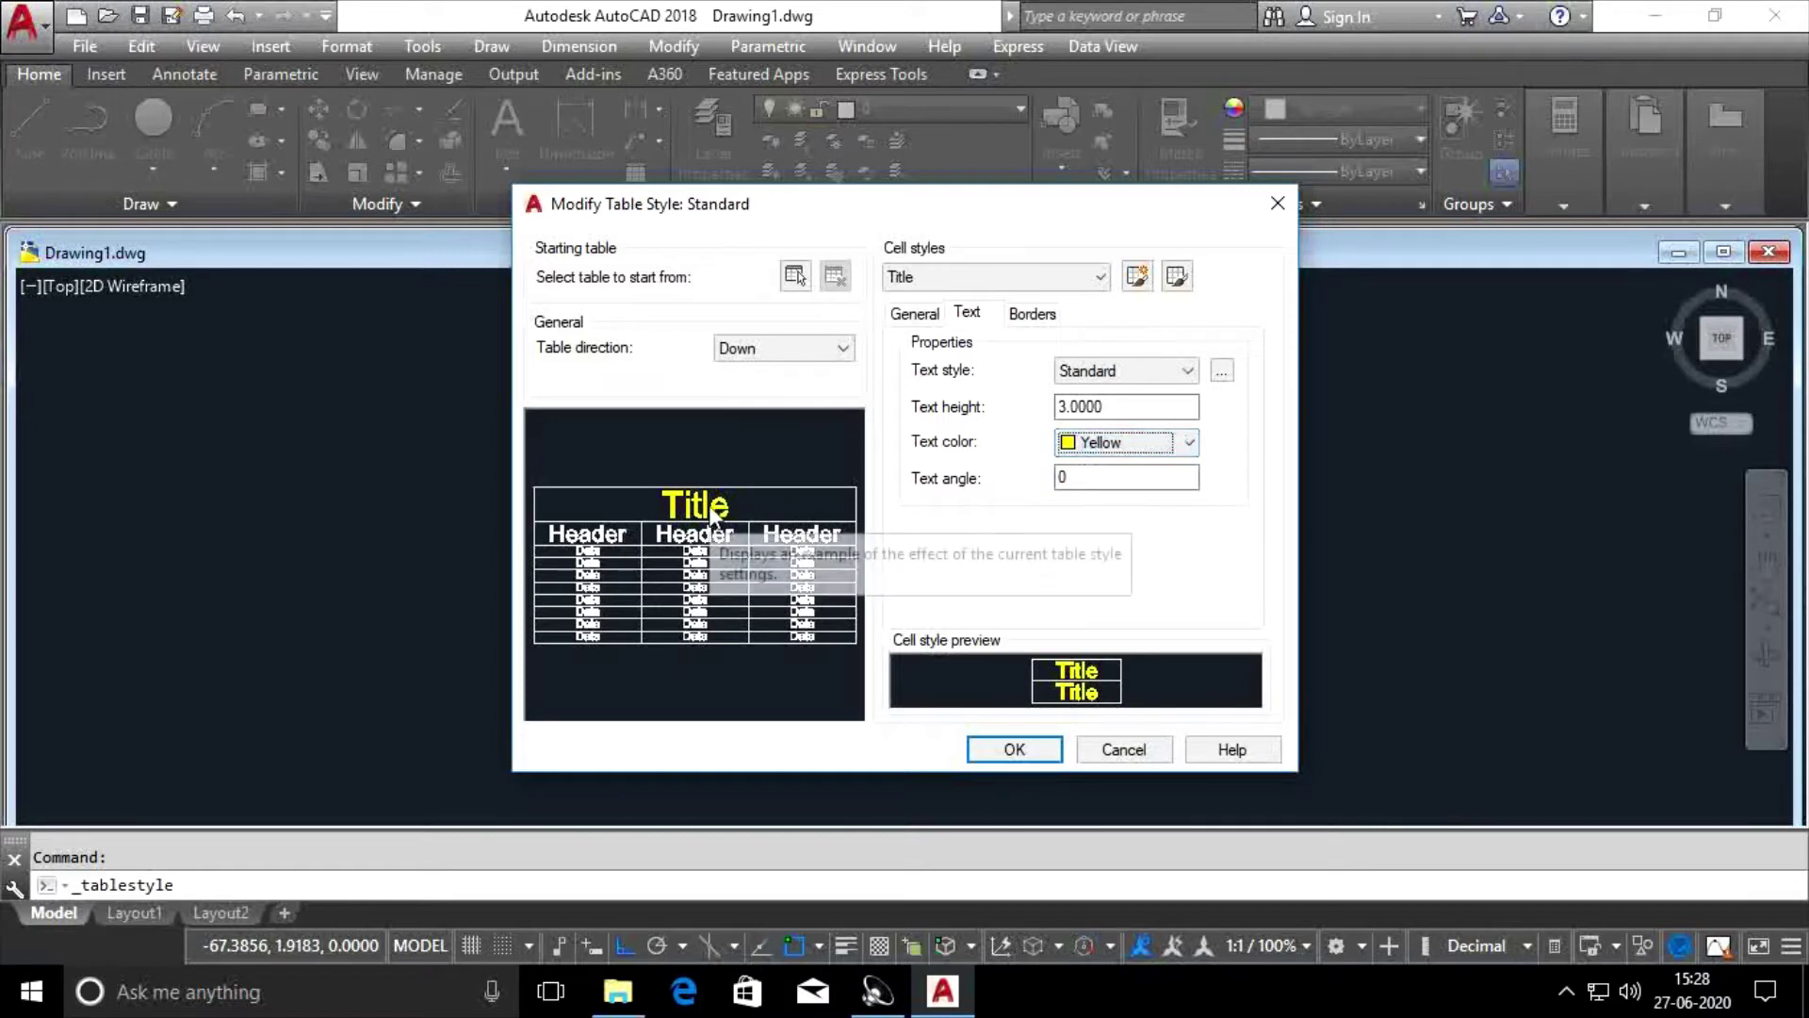
{"action": "left_click", "coordinate": [1102, 279]}
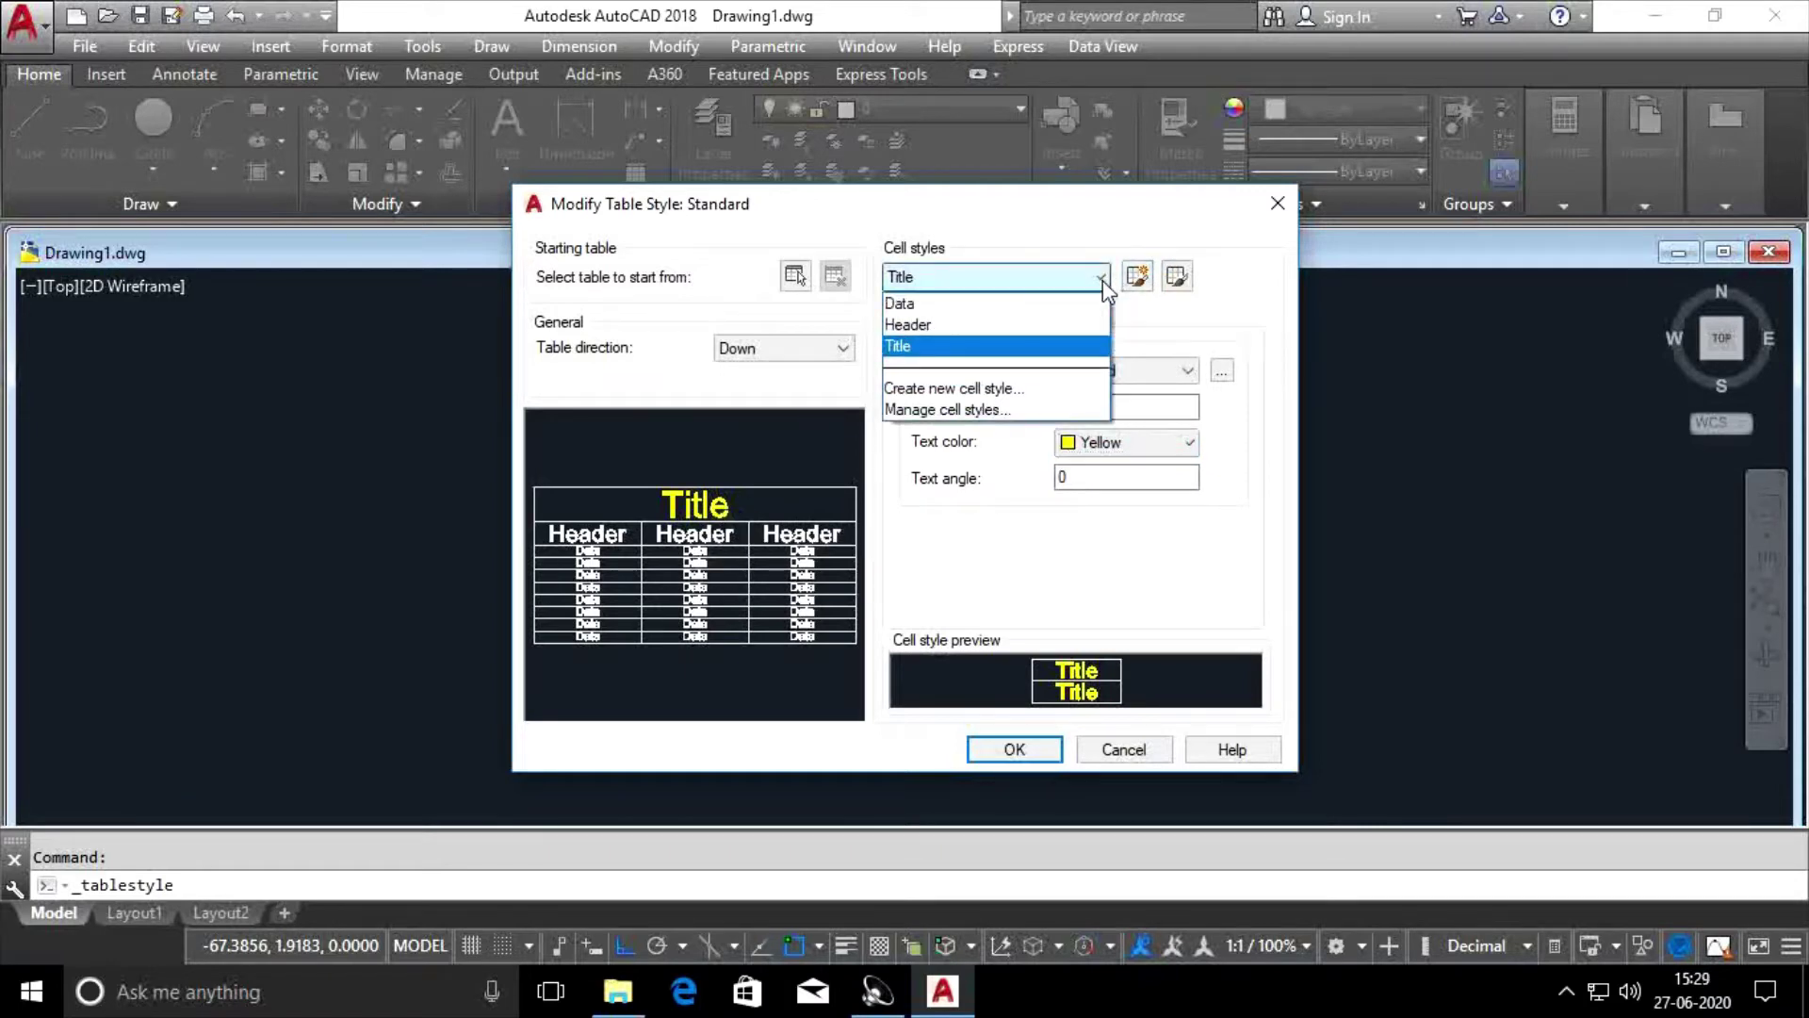
Set the Header cell style's text angle to 0 and its text color to Red.
{"action": "left_click", "coordinate": [919, 325]}
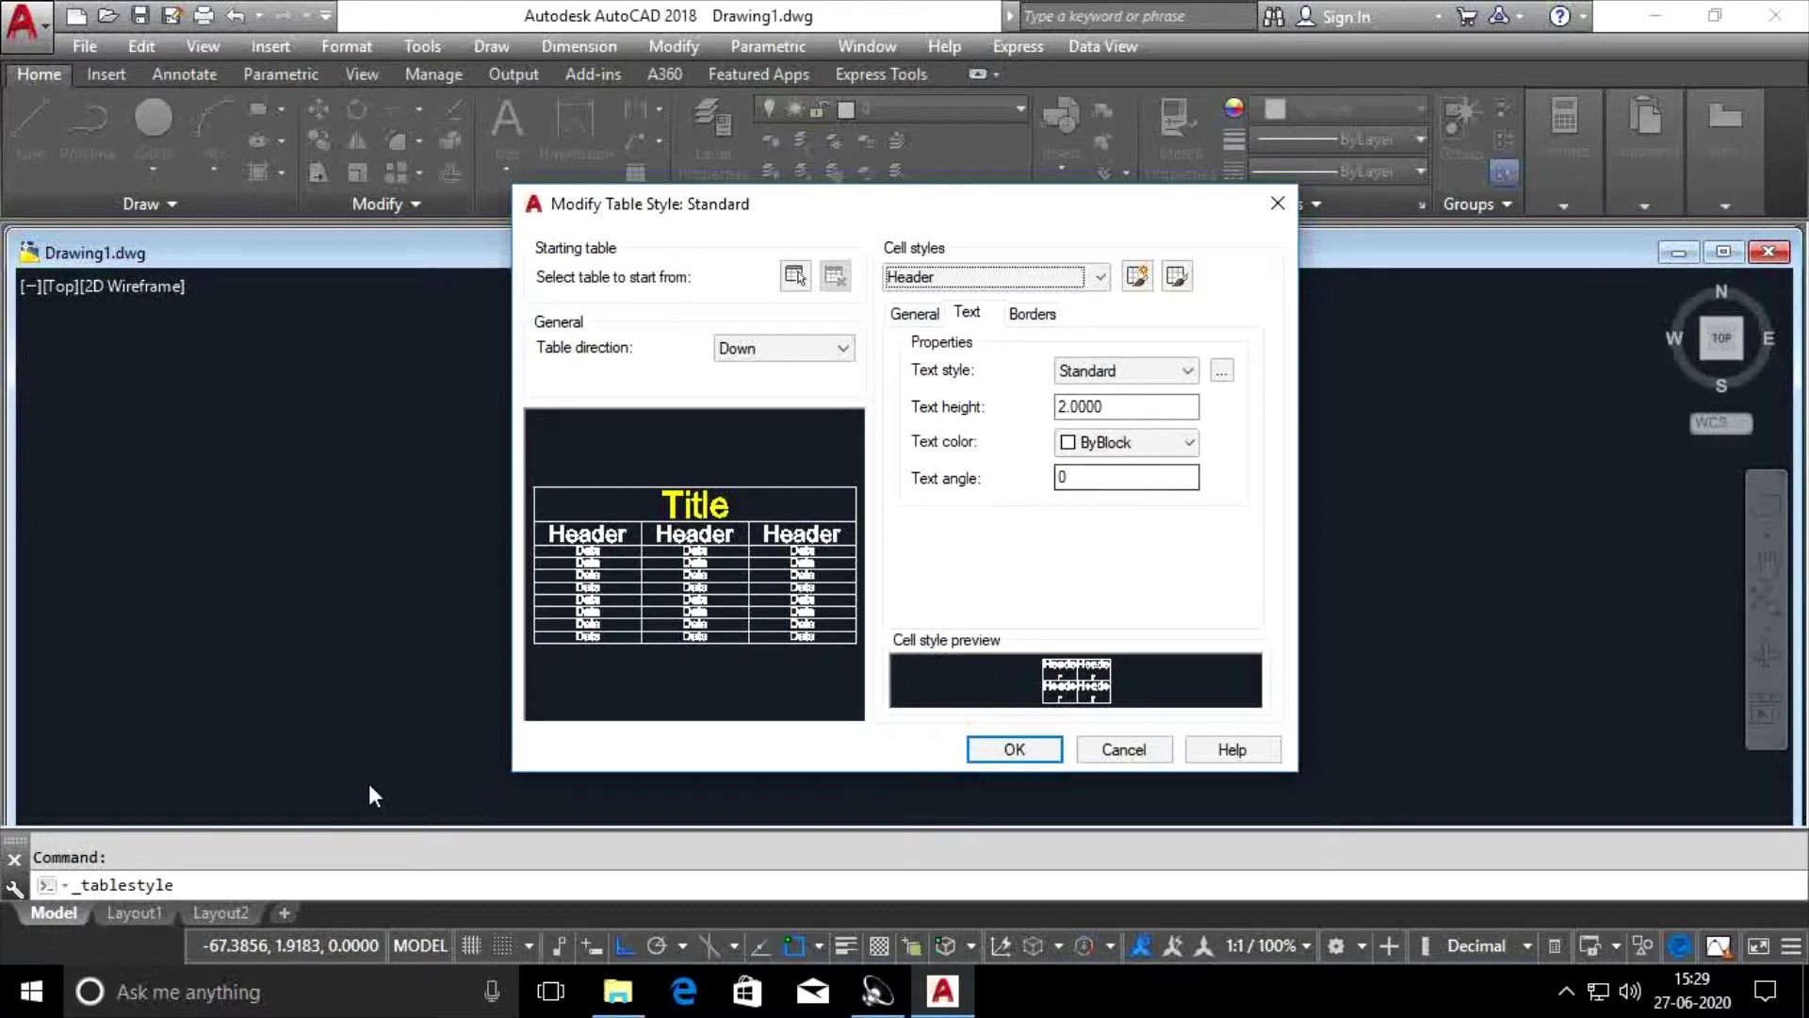
{"action": "double_click", "coordinate": [1058, 476]}
{"action": "key", "text": "BackSpace"}
{"action": "type", "text": "0"}
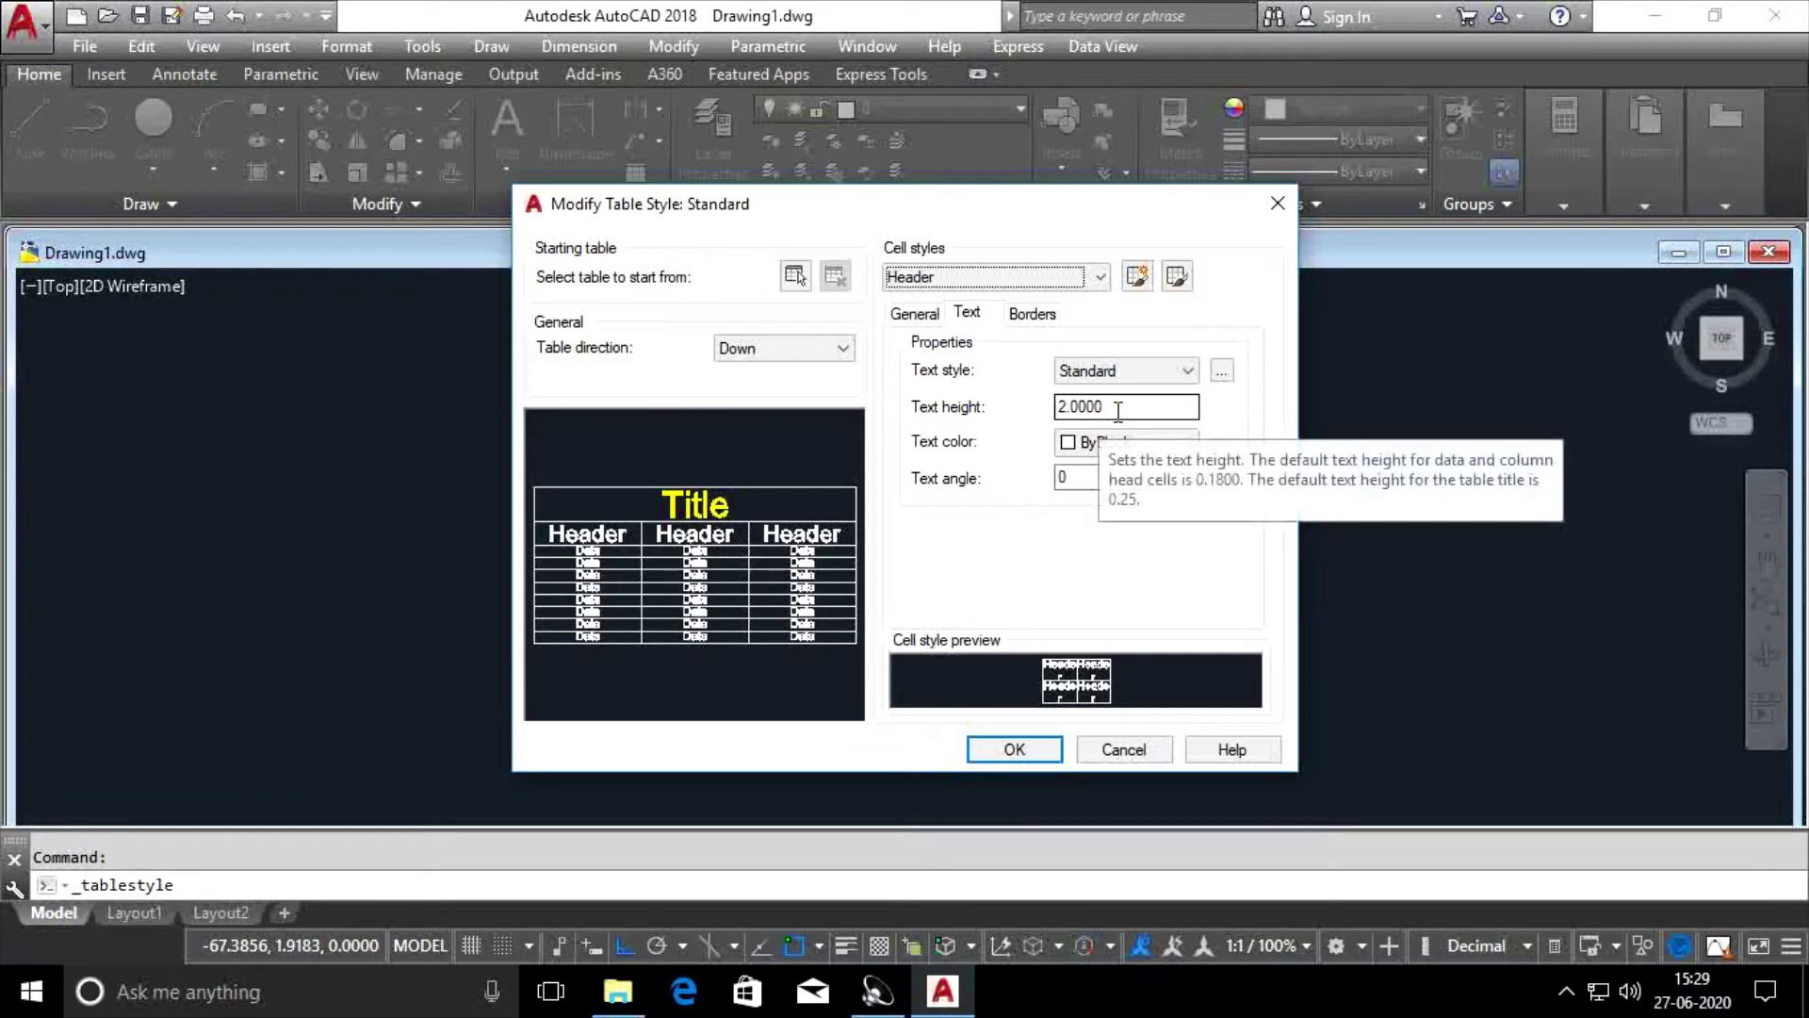
{"action": "left_click", "coordinate": [1126, 442]}
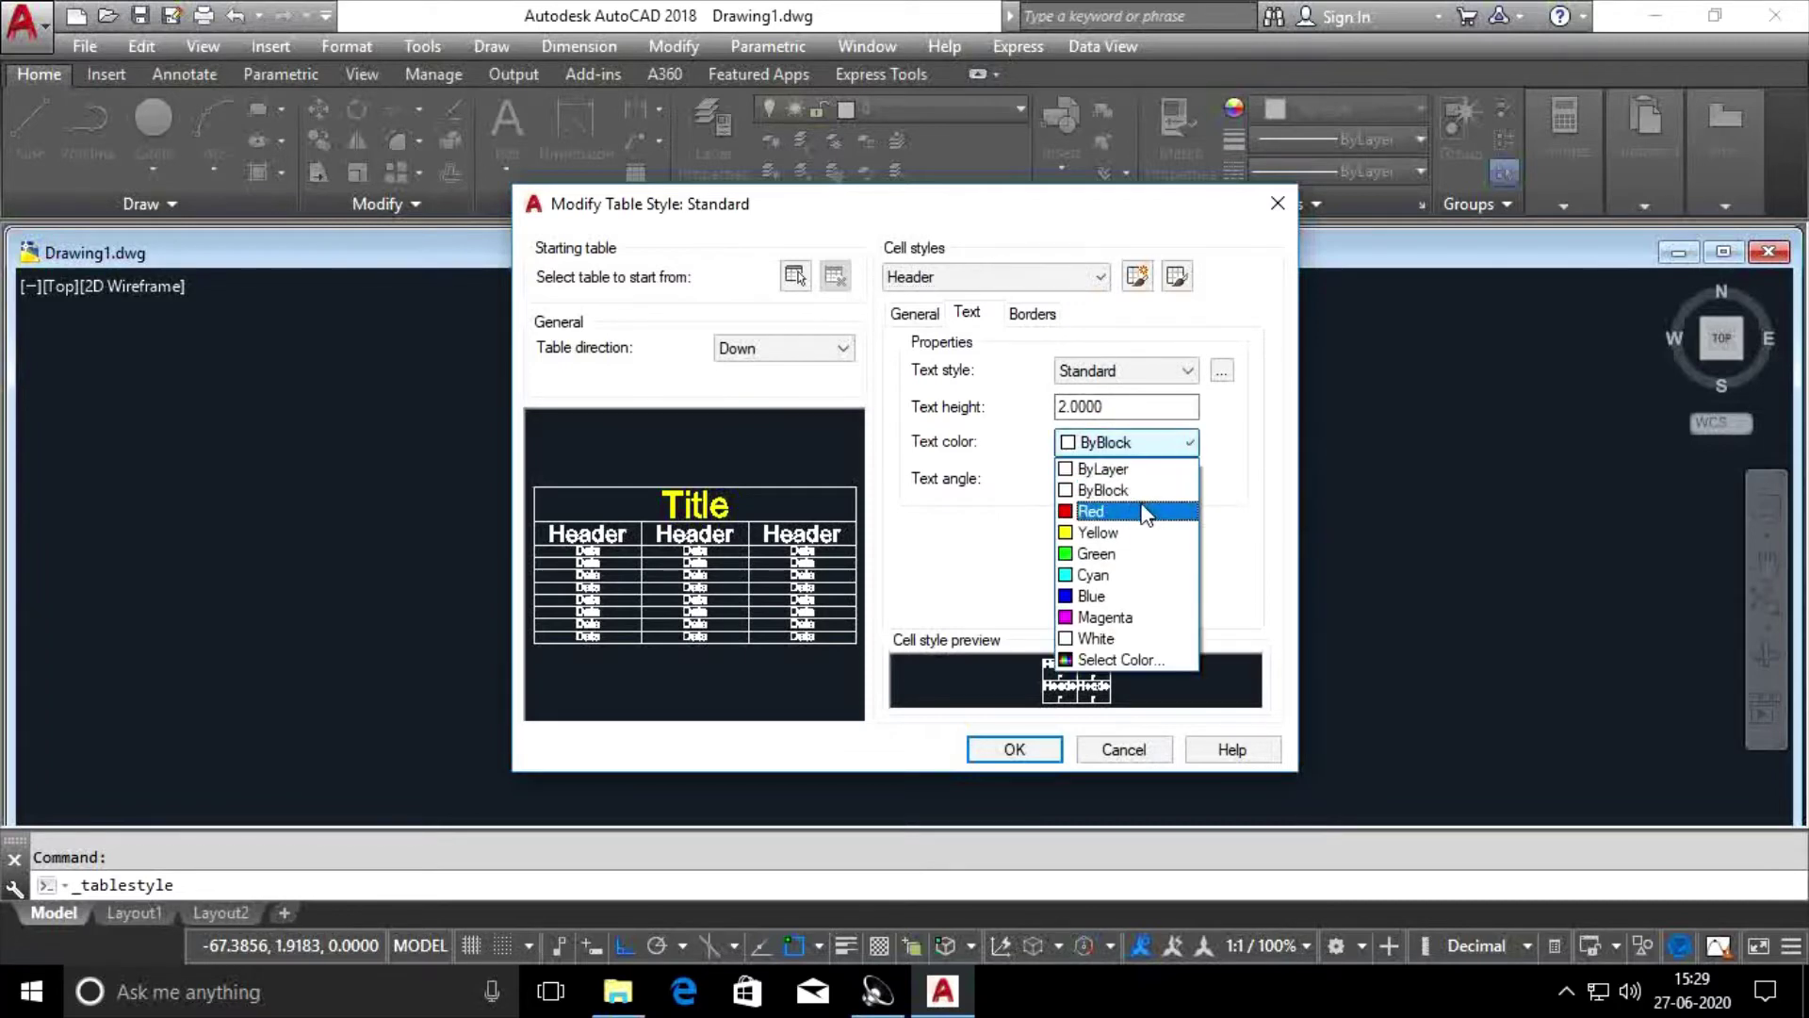
{"action": "left_click", "coordinate": [1144, 513]}
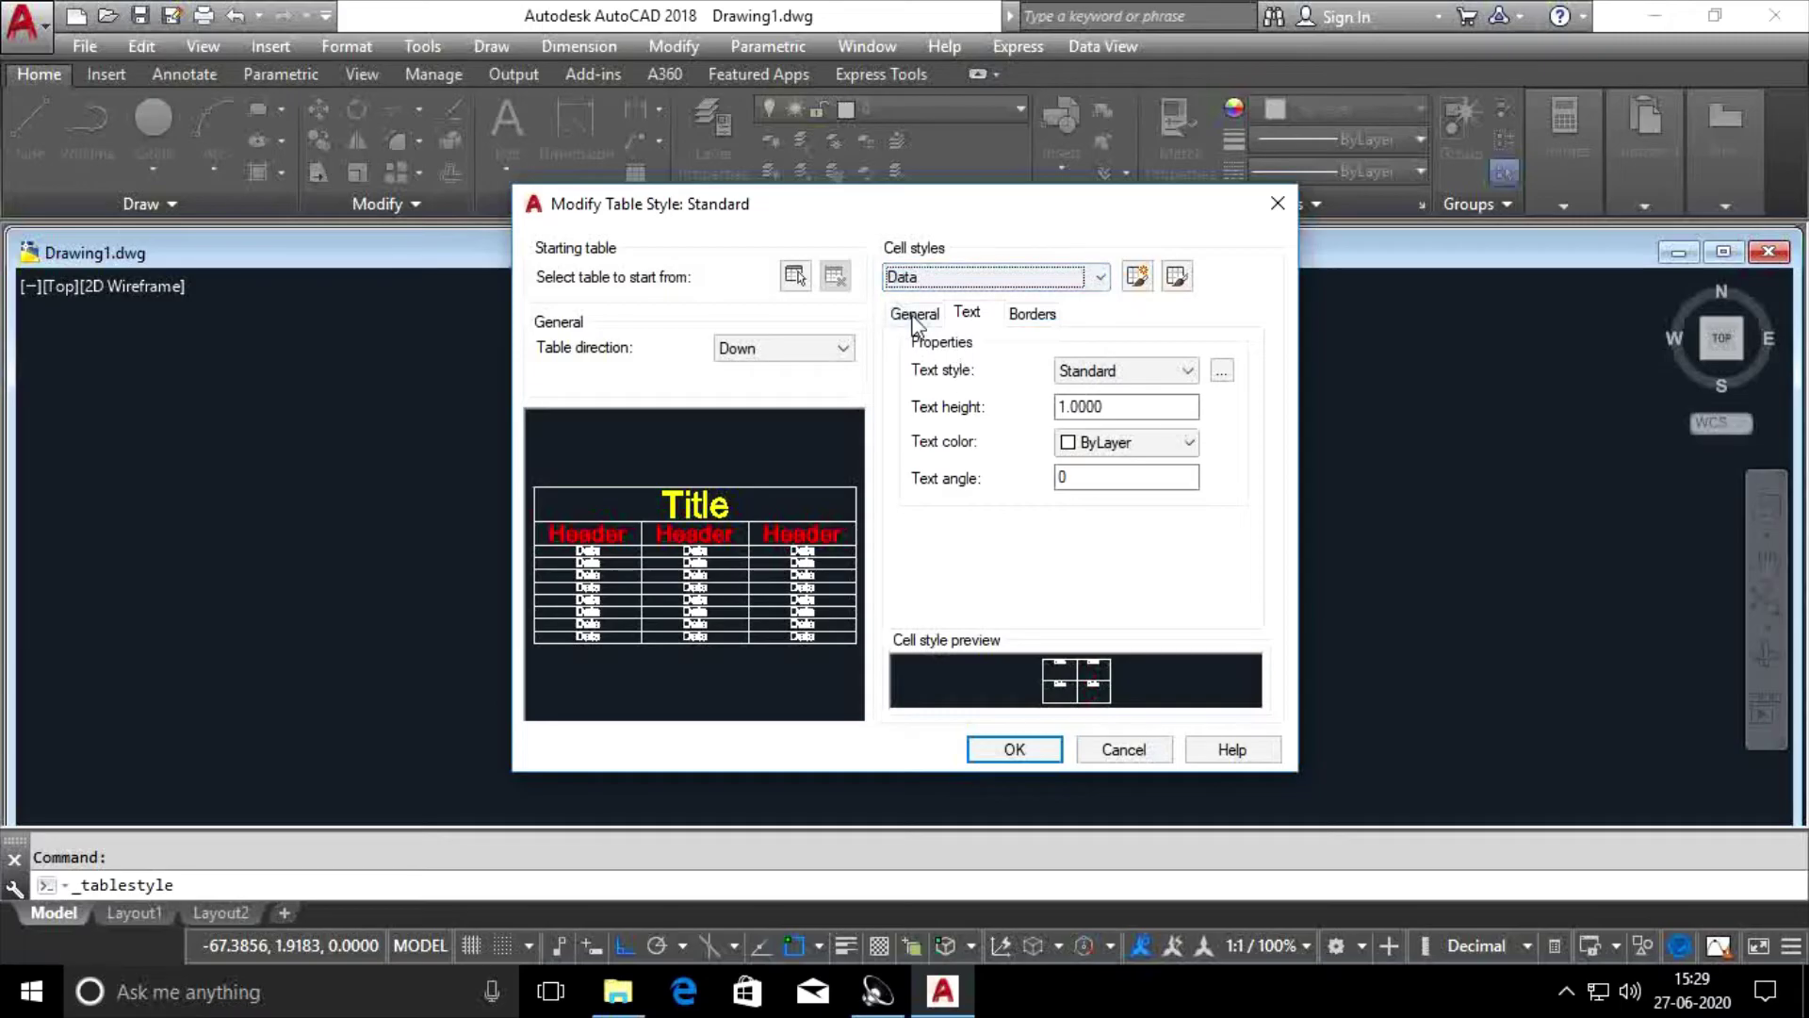
Align Data cells Middle Center, keep their text ByLayer, and close the table style dialogs.
{"action": "left_click", "coordinate": [914, 316]}
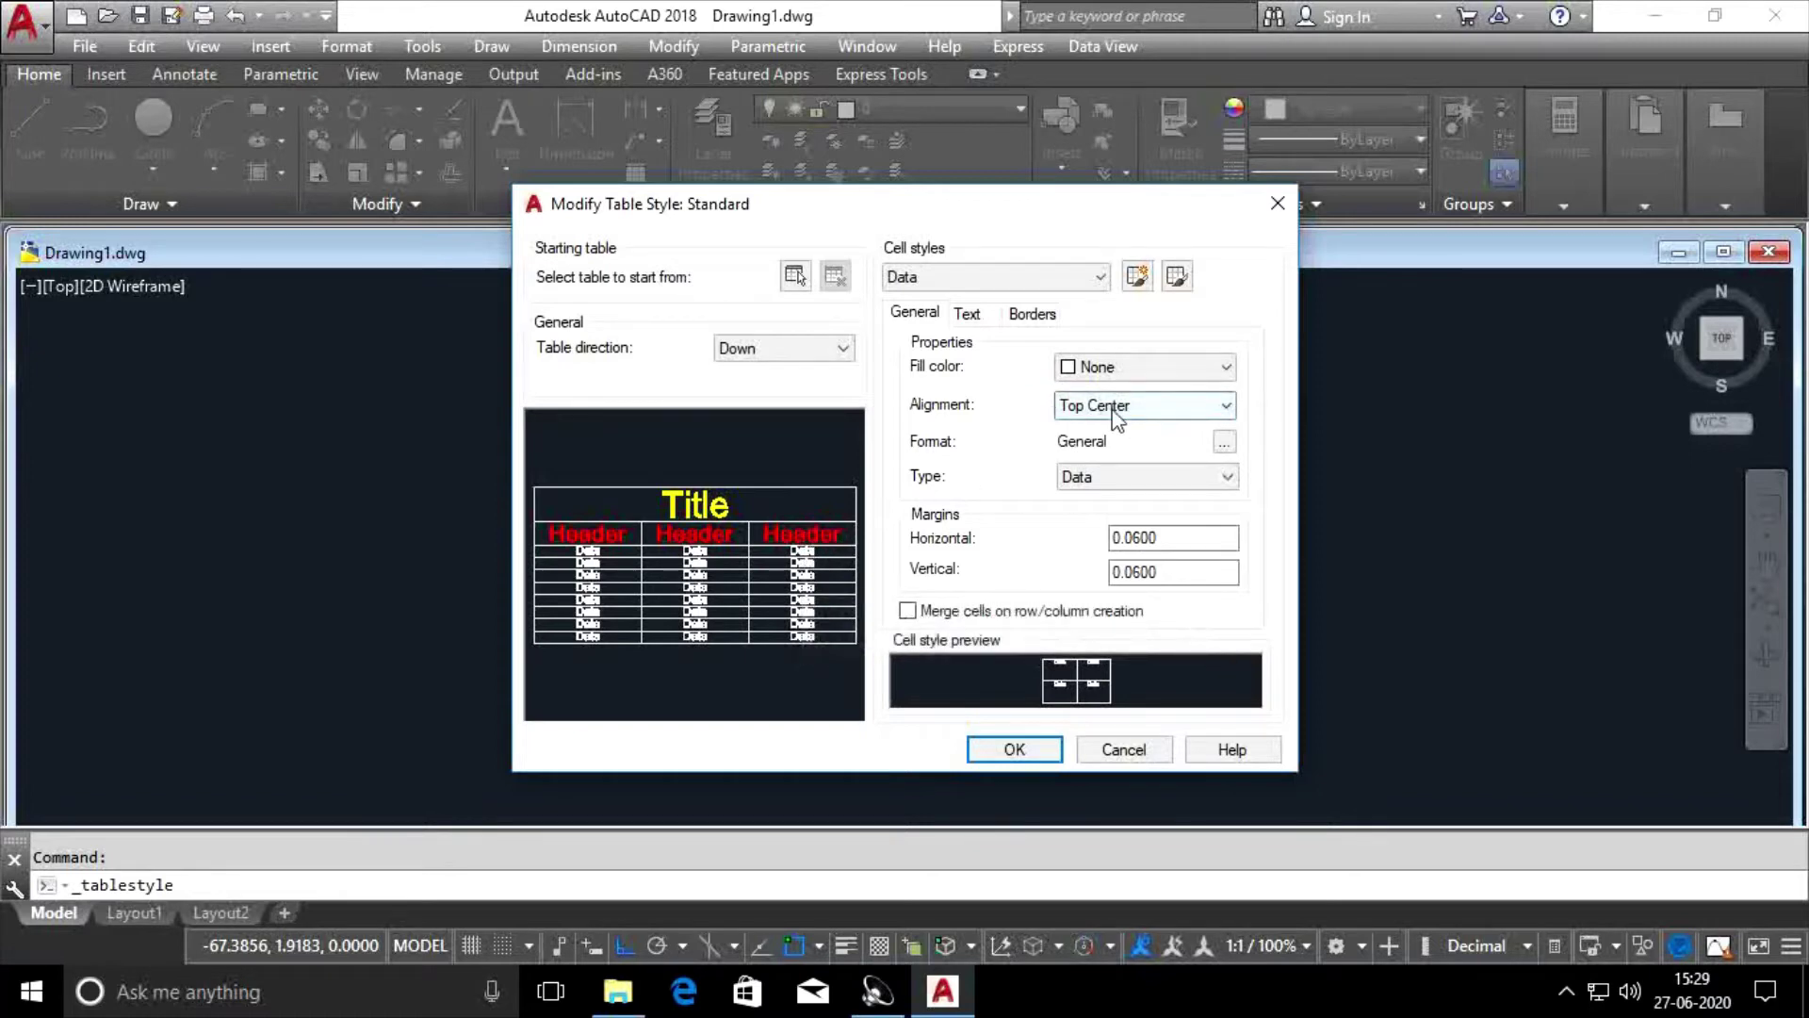
{"action": "left_click", "coordinate": [1225, 406]}
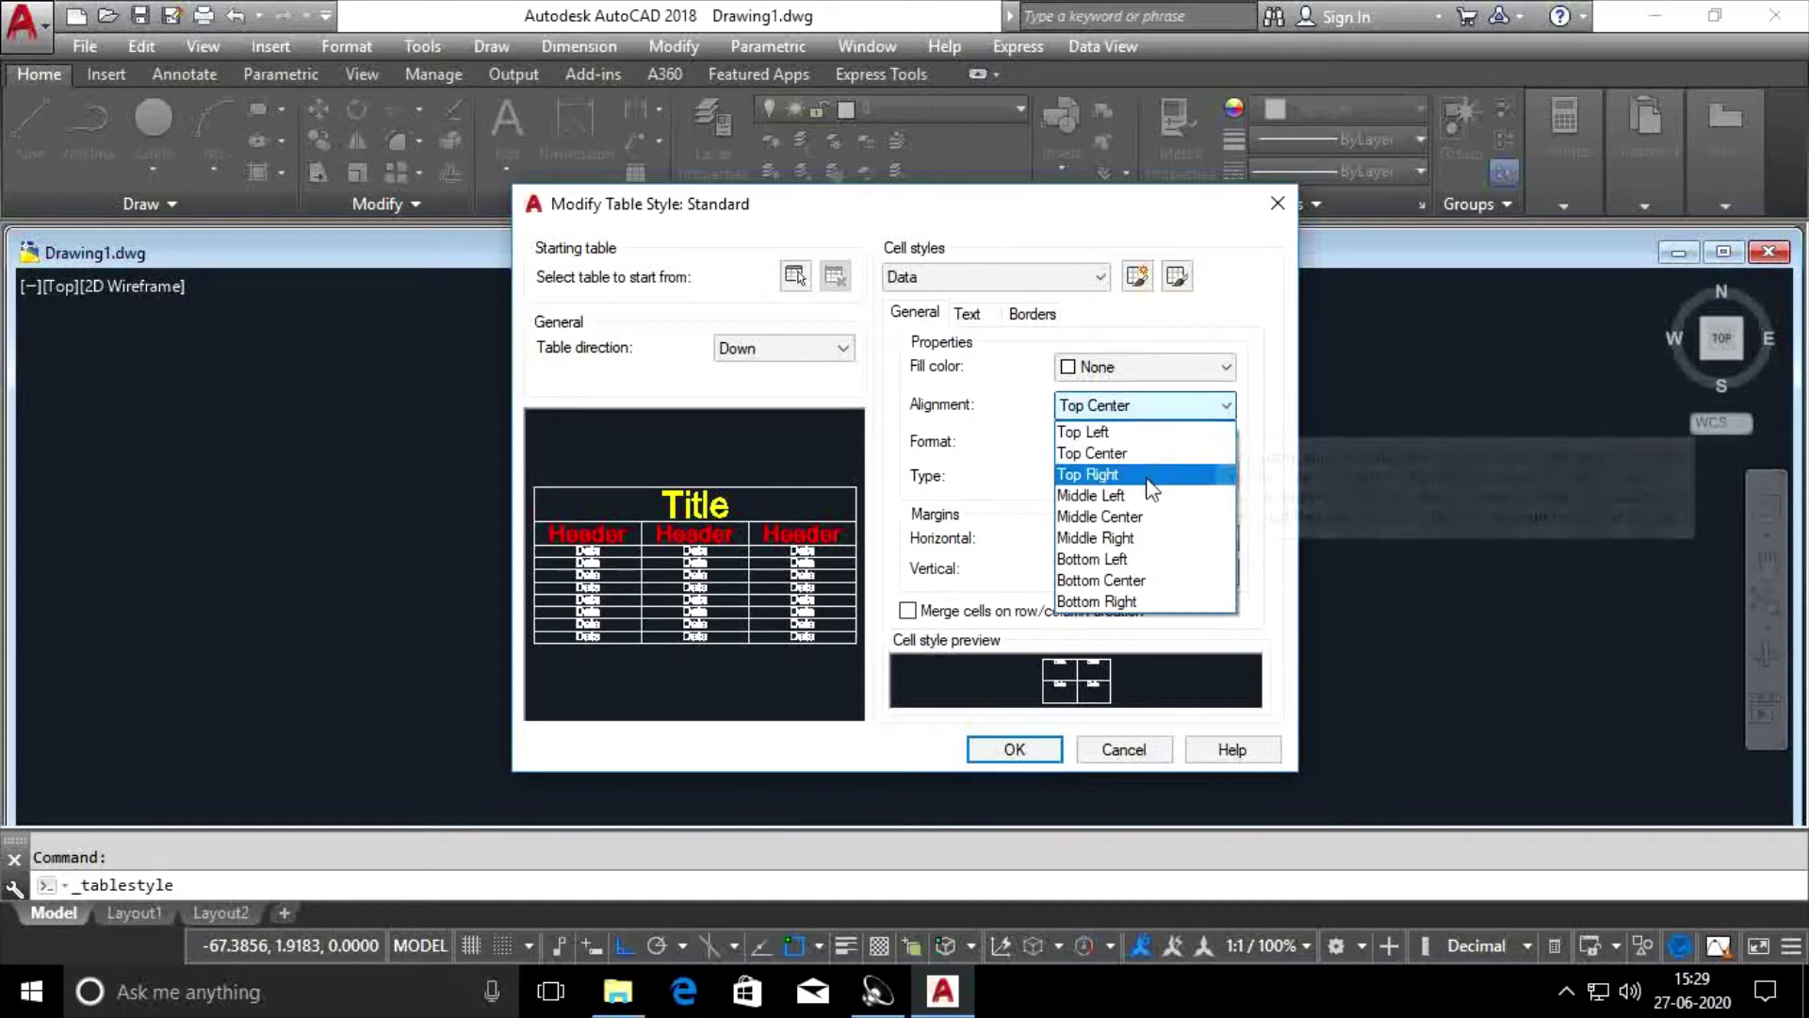
{"action": "left_click", "coordinate": [1137, 516]}
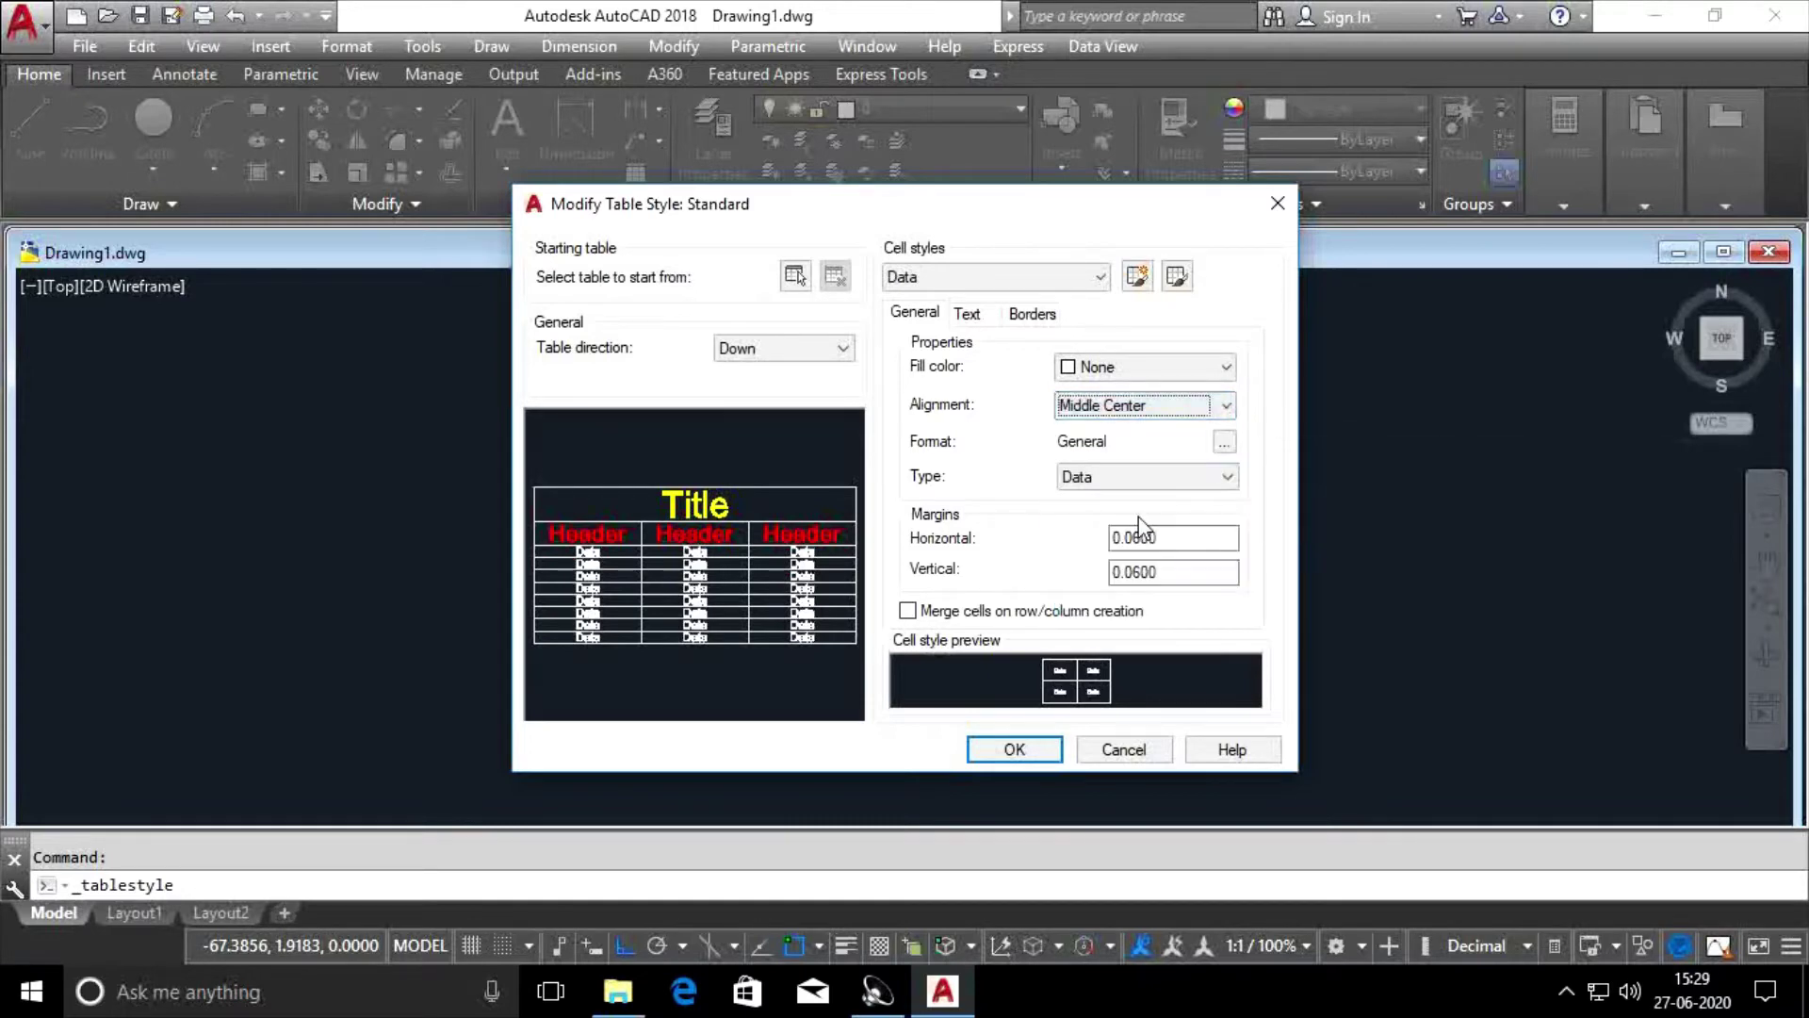
{"action": "left_click", "coordinate": [967, 315]}
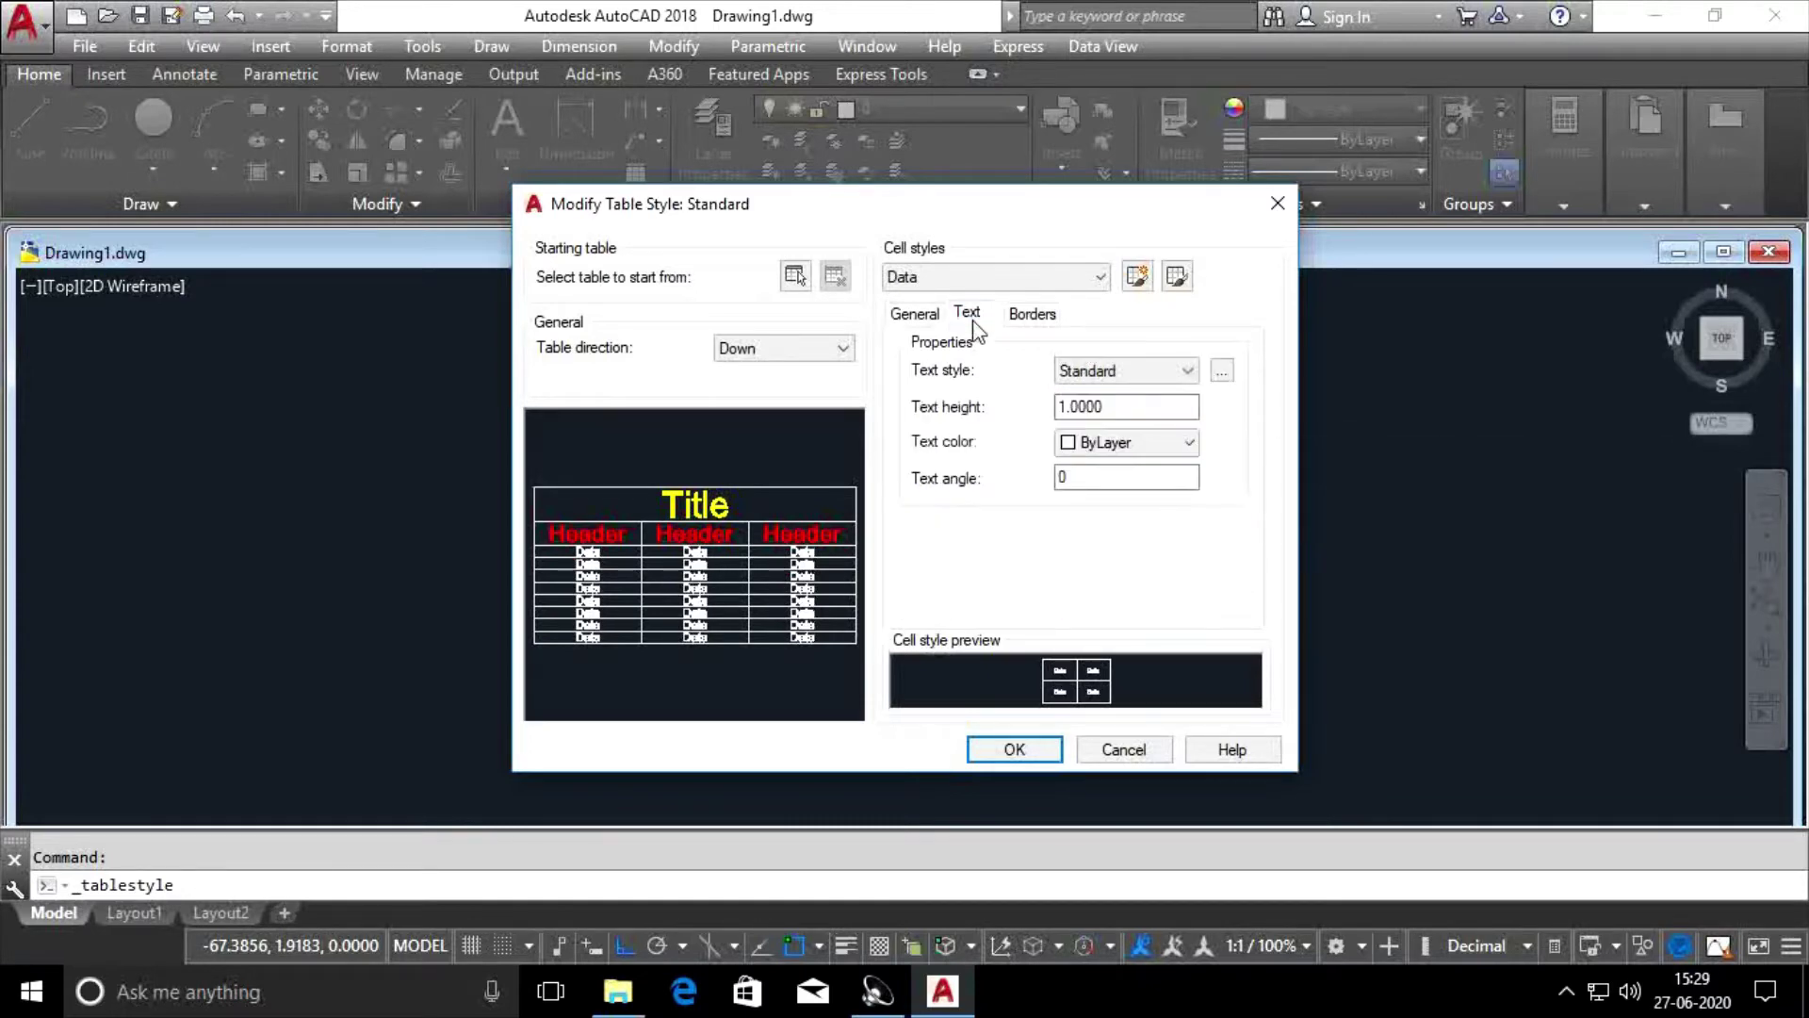
{"action": "left_click", "coordinate": [1183, 443]}
{"action": "left_click", "coordinate": [1183, 445]}
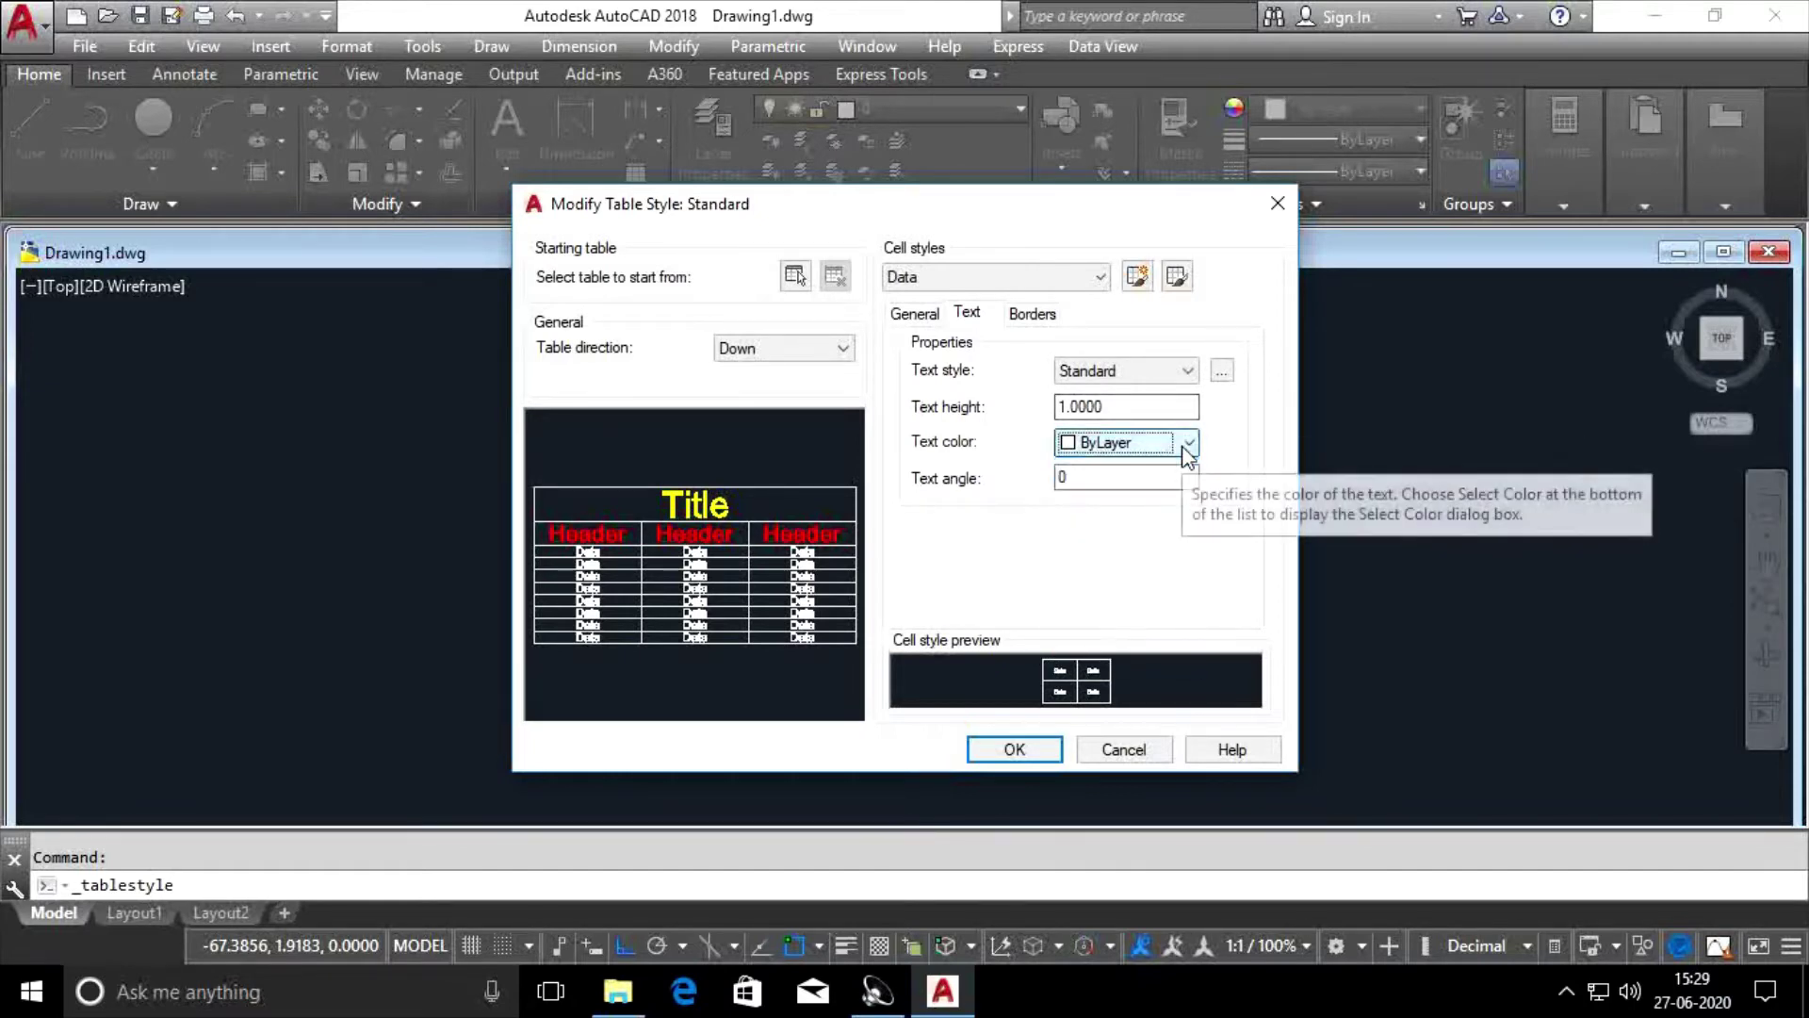
{"action": "left_click", "coordinate": [1033, 759]}
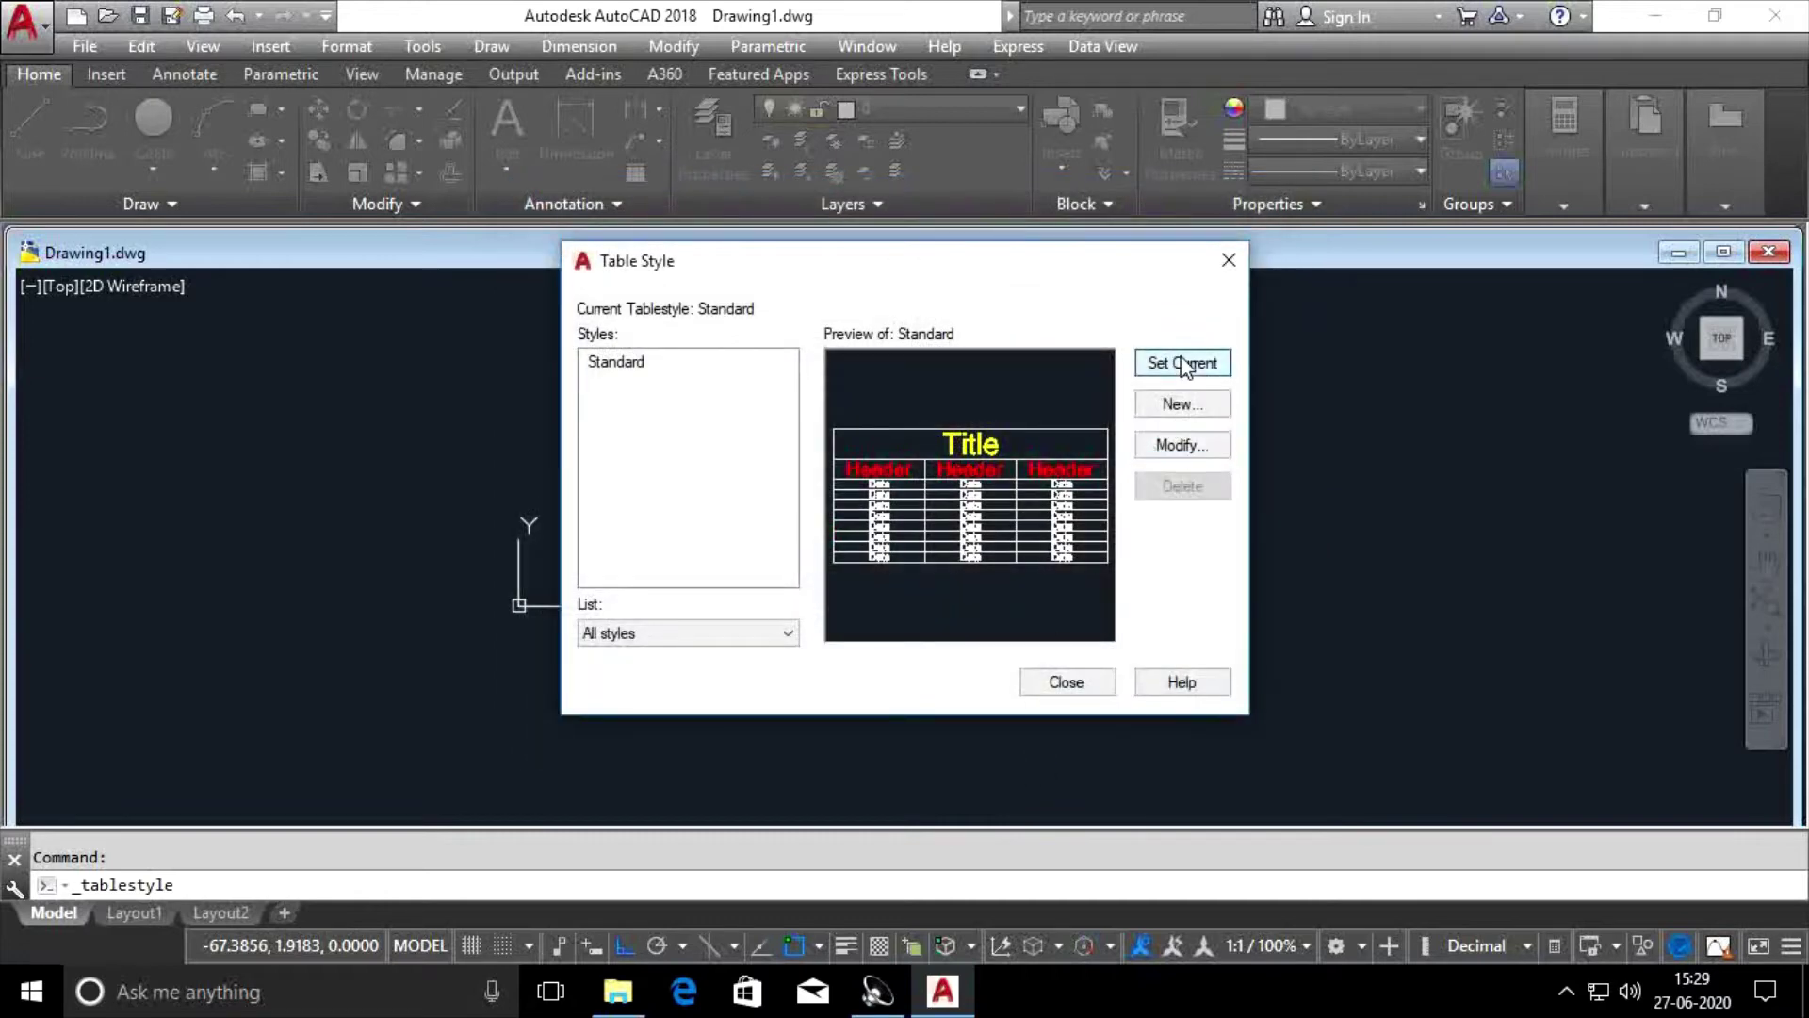
{"action": "left_click", "coordinate": [1229, 262]}
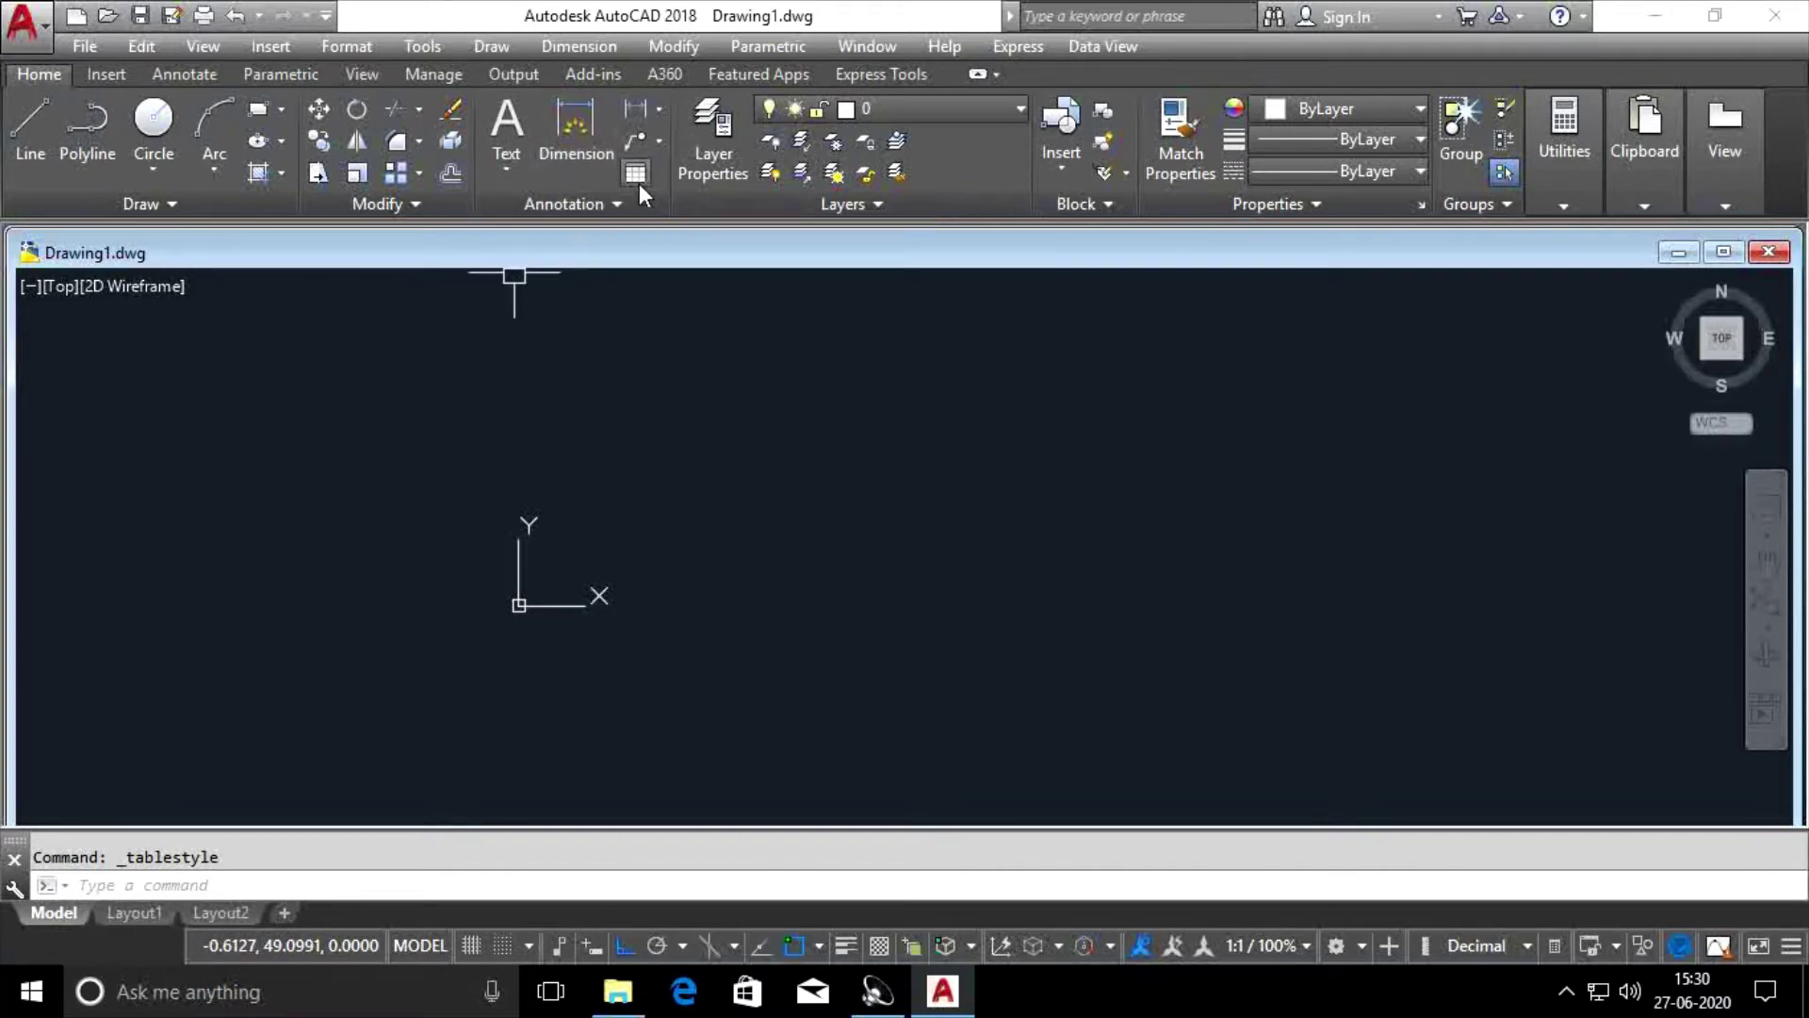
Use the TABLE command to set up a Standard table with 3 columns and 4 data rows.
{"action": "left_click", "coordinate": [210, 884]}
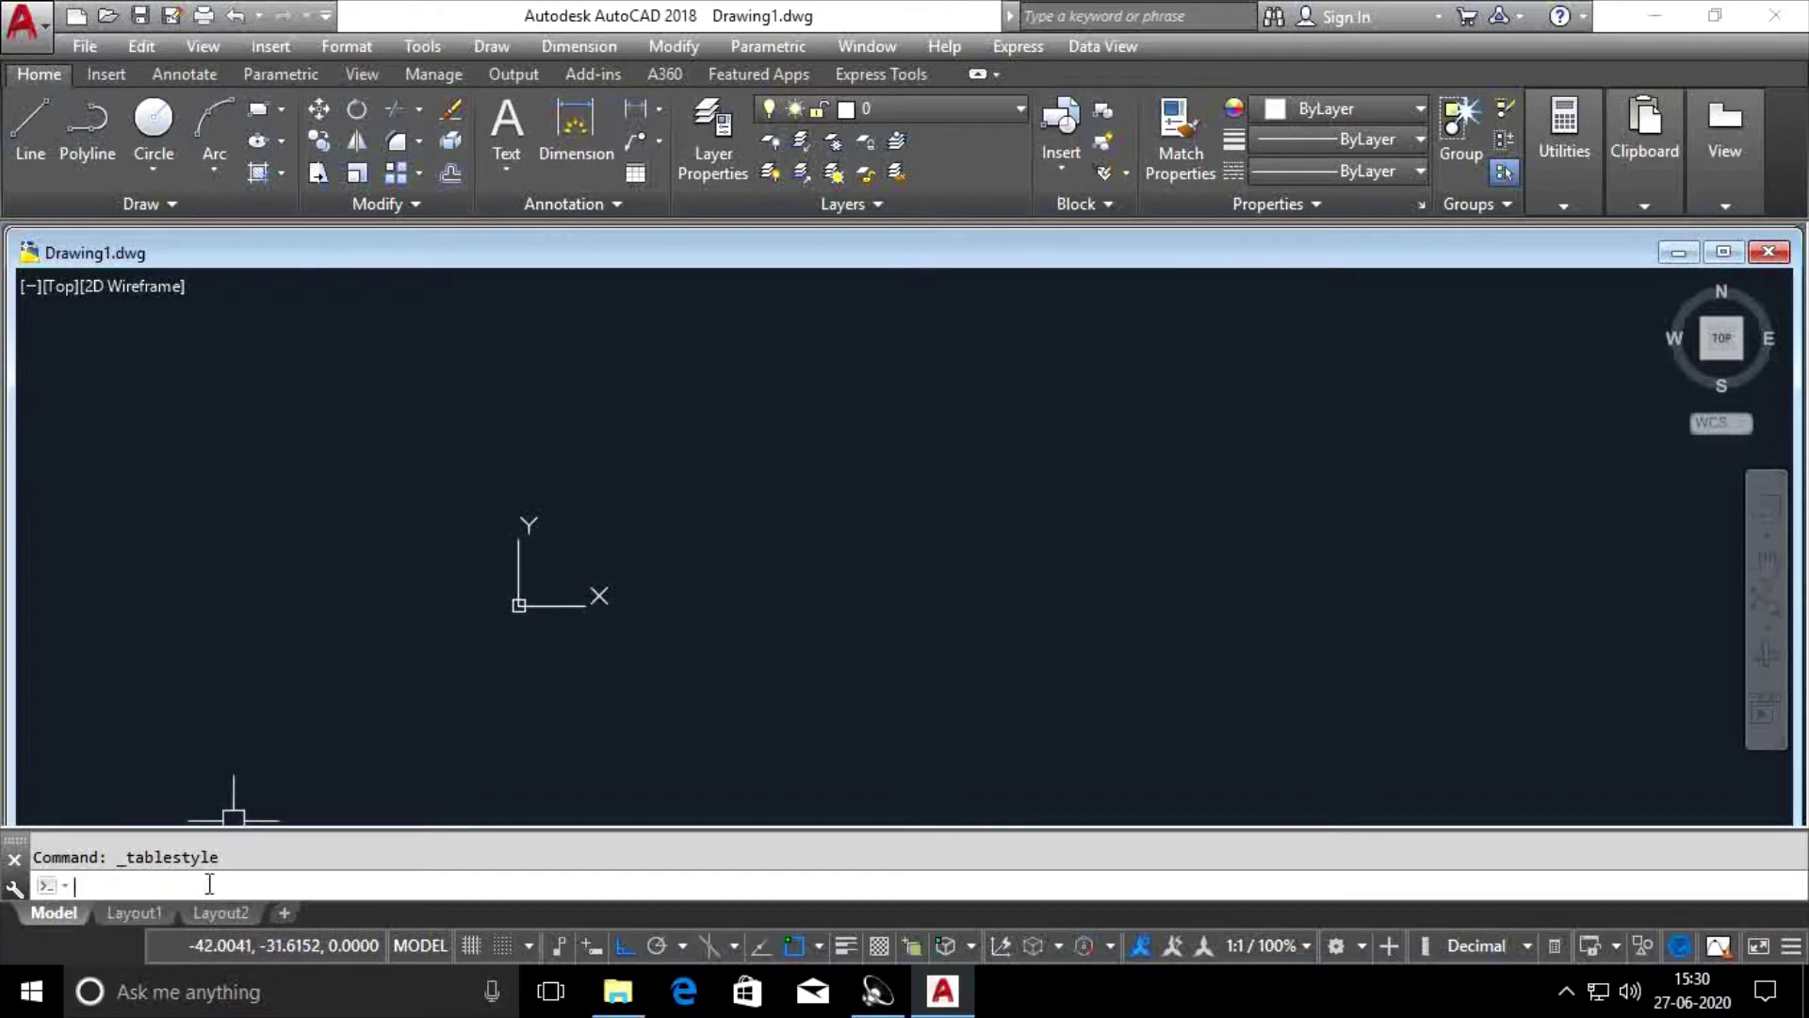
{"action": "type", "text": "TABLE"}
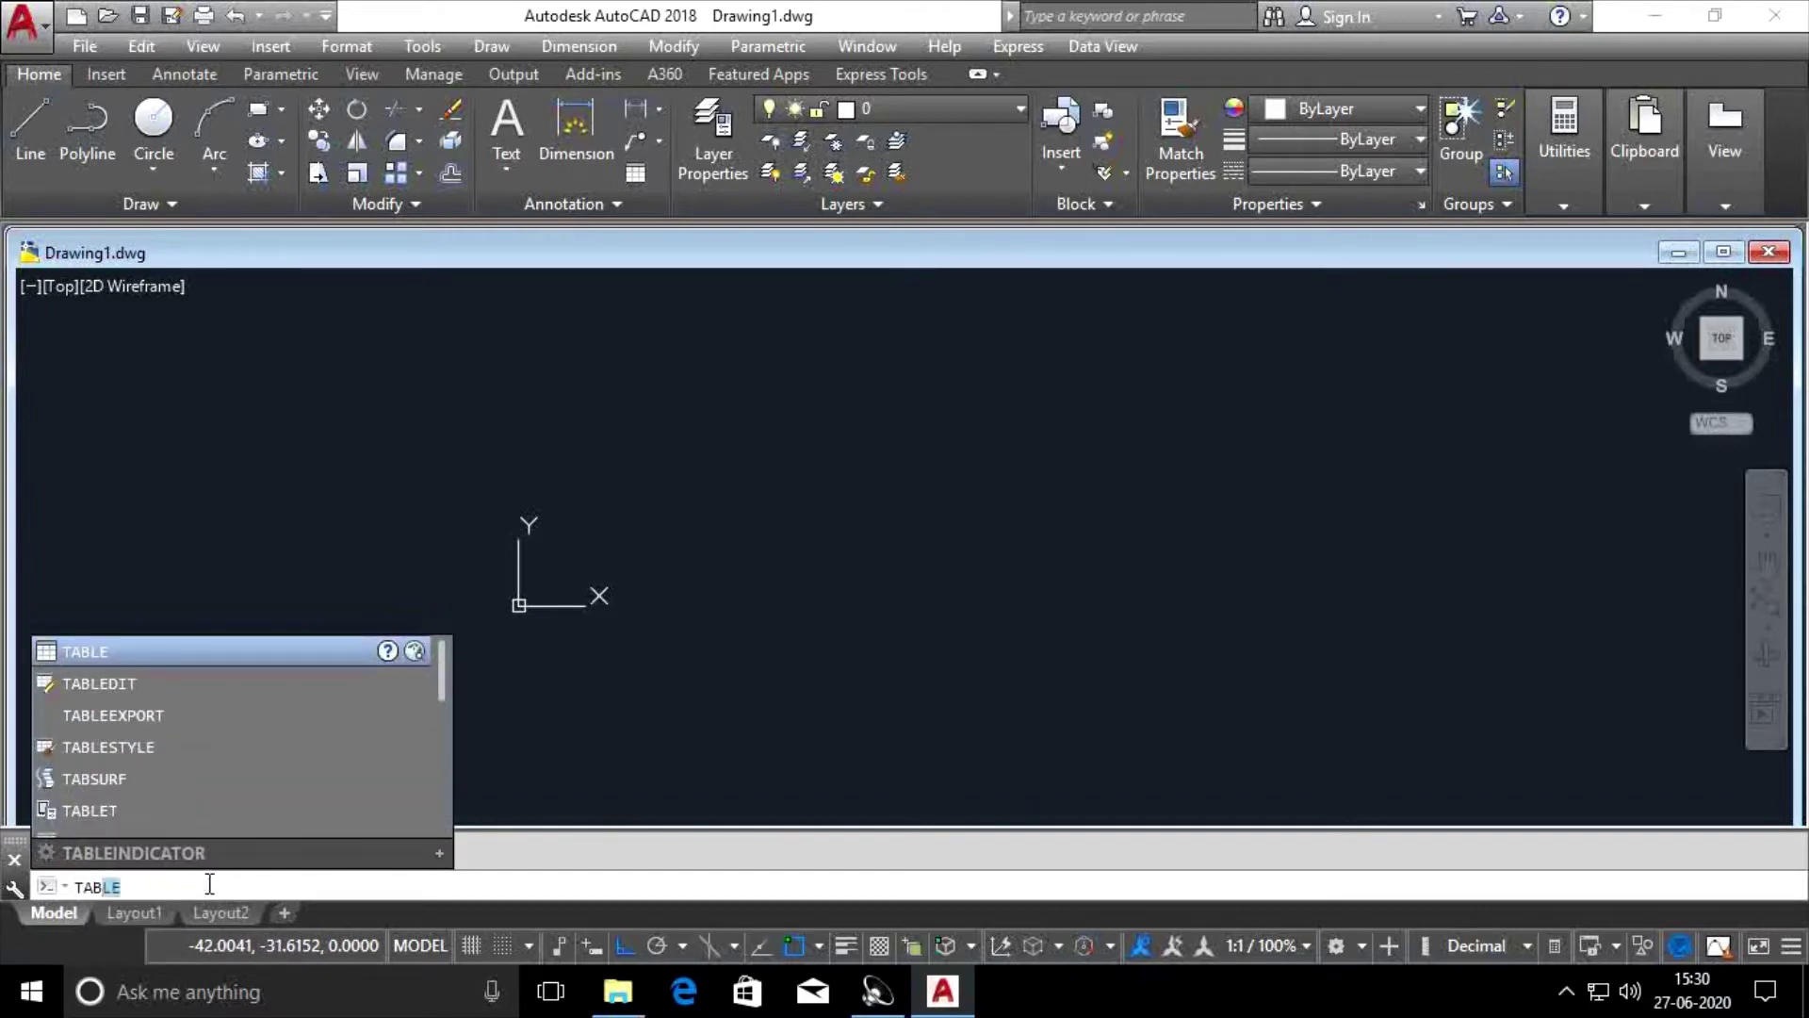
{"action": "key", "text": "Return"}
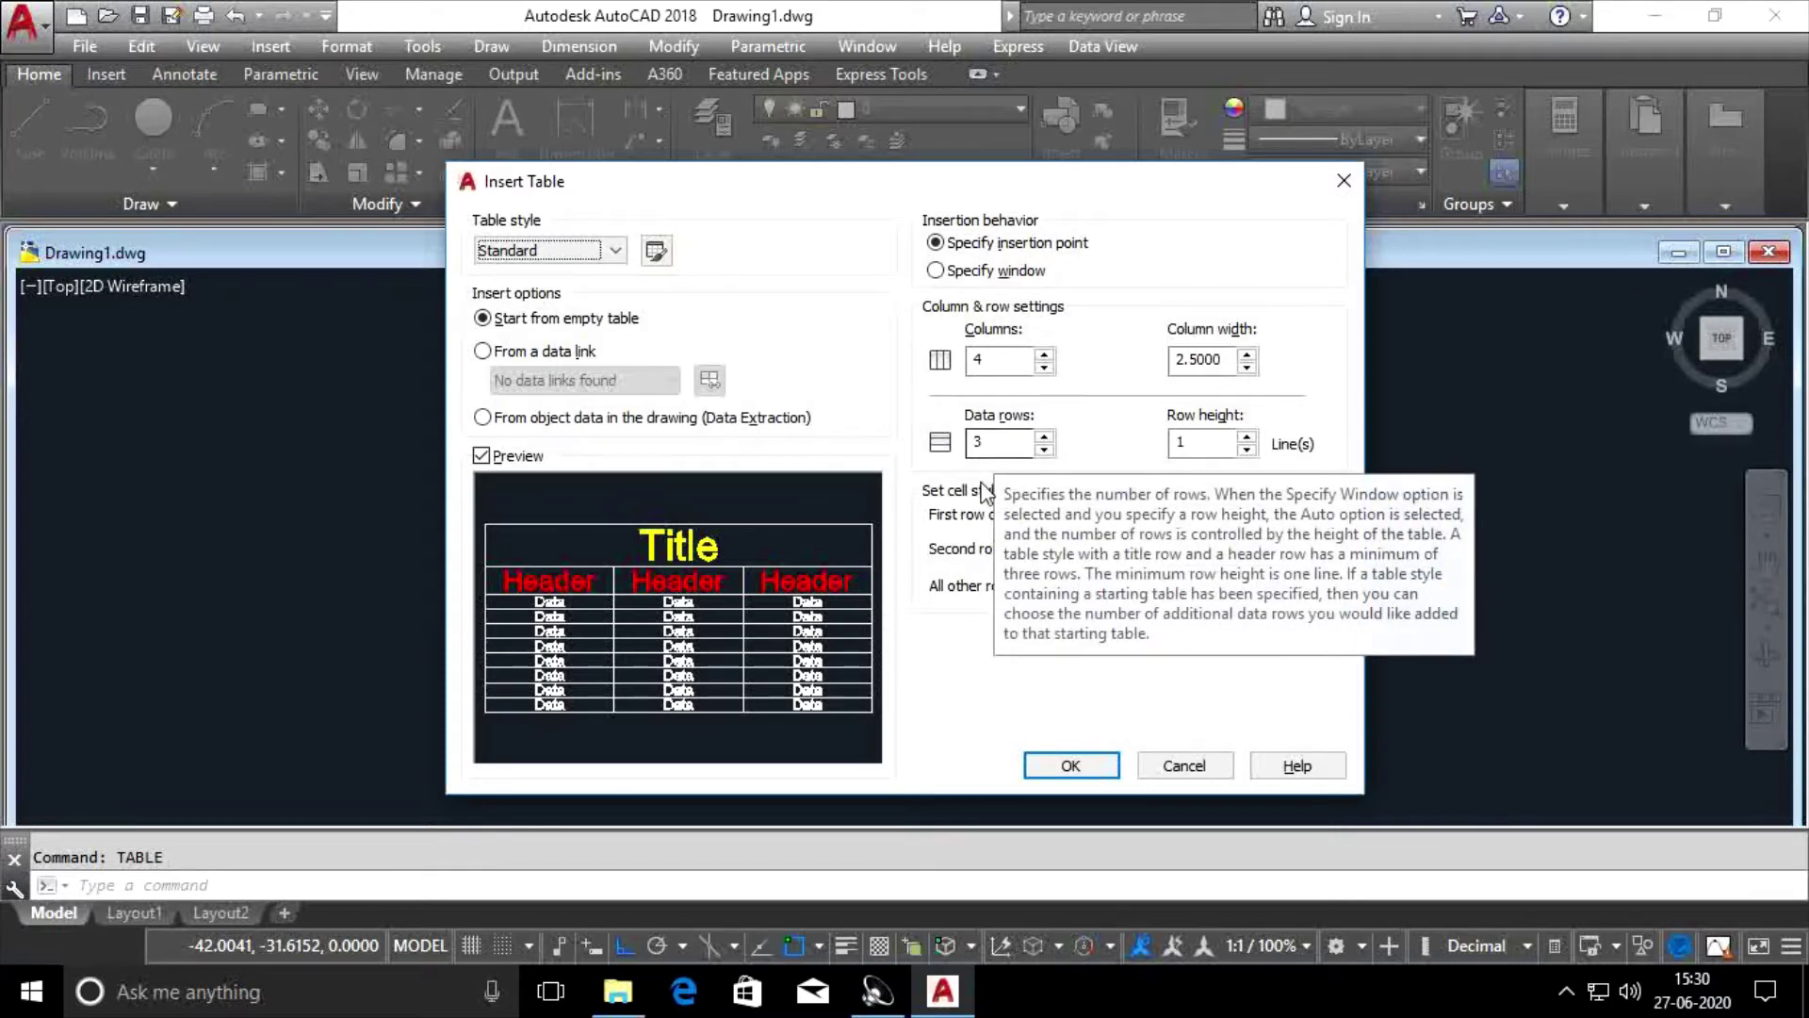
{"action": "double_click", "coordinate": [978, 359]}
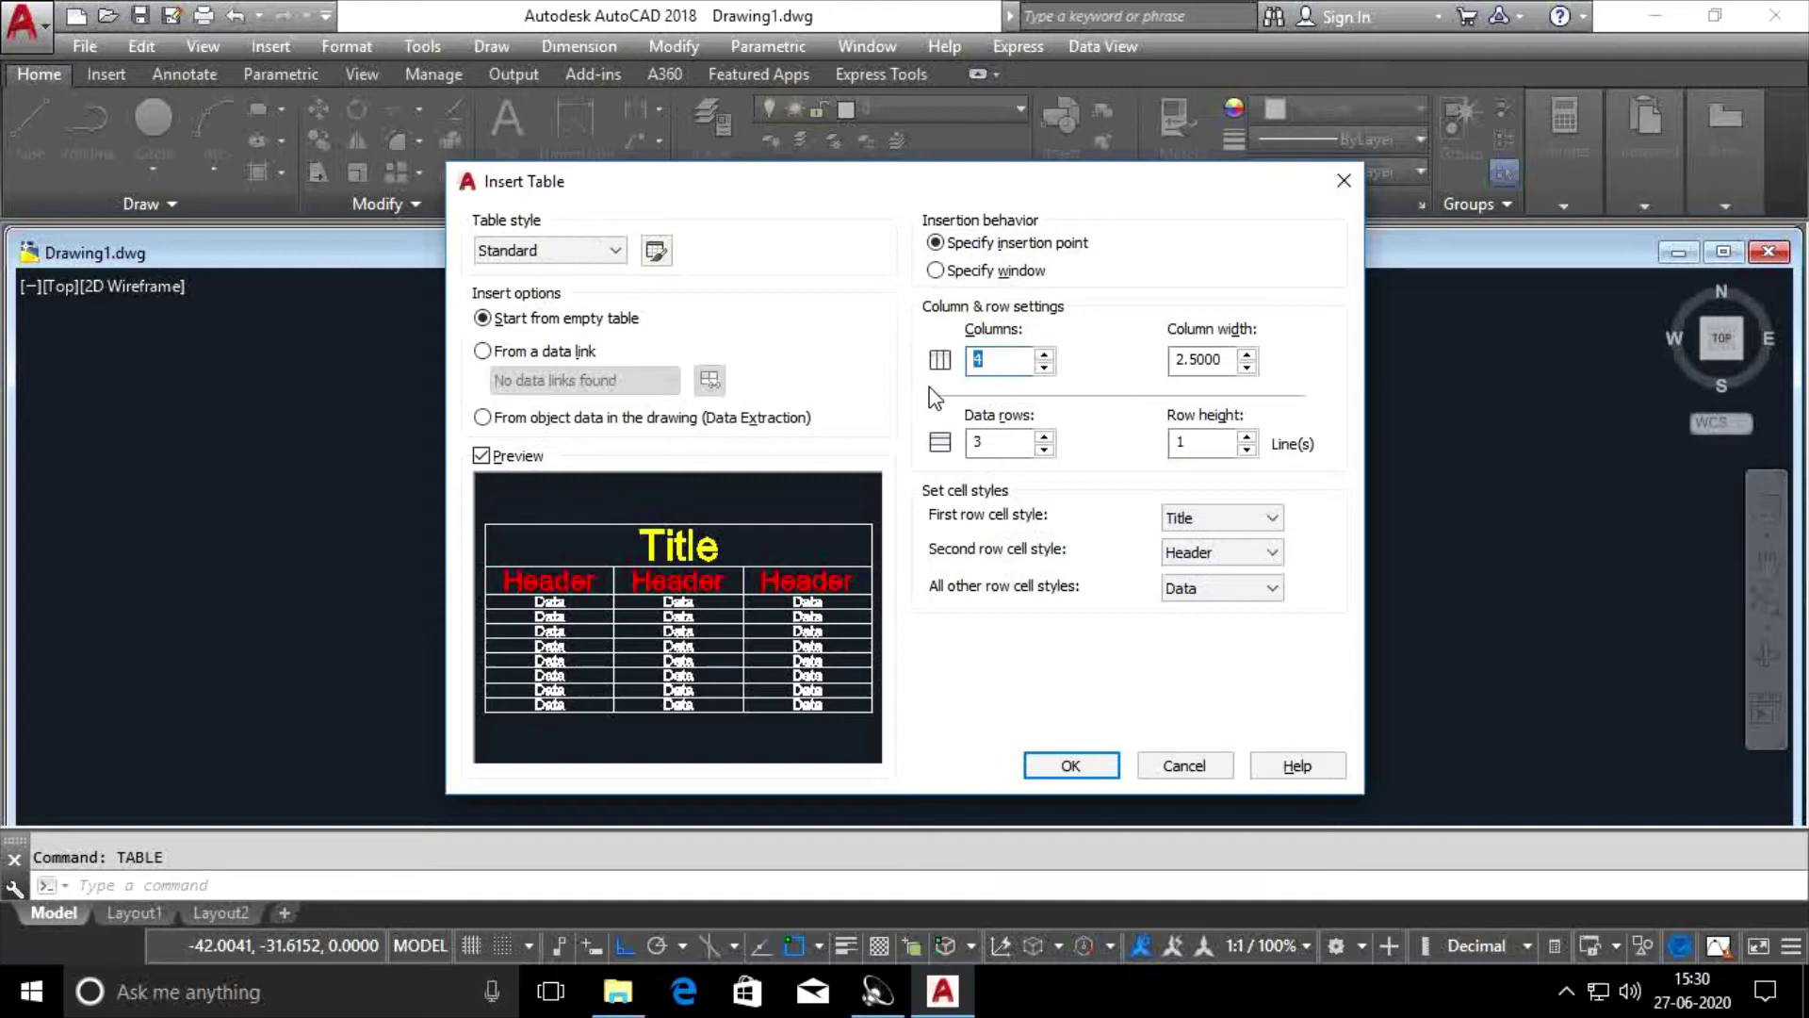
{"action": "type", "text": "3"}
{"action": "left_click", "coordinate": [984, 442]}
{"action": "double_click", "coordinate": [984, 443]}
{"action": "type", "text": "4"}
{"action": "left_click", "coordinate": [1098, 766]}
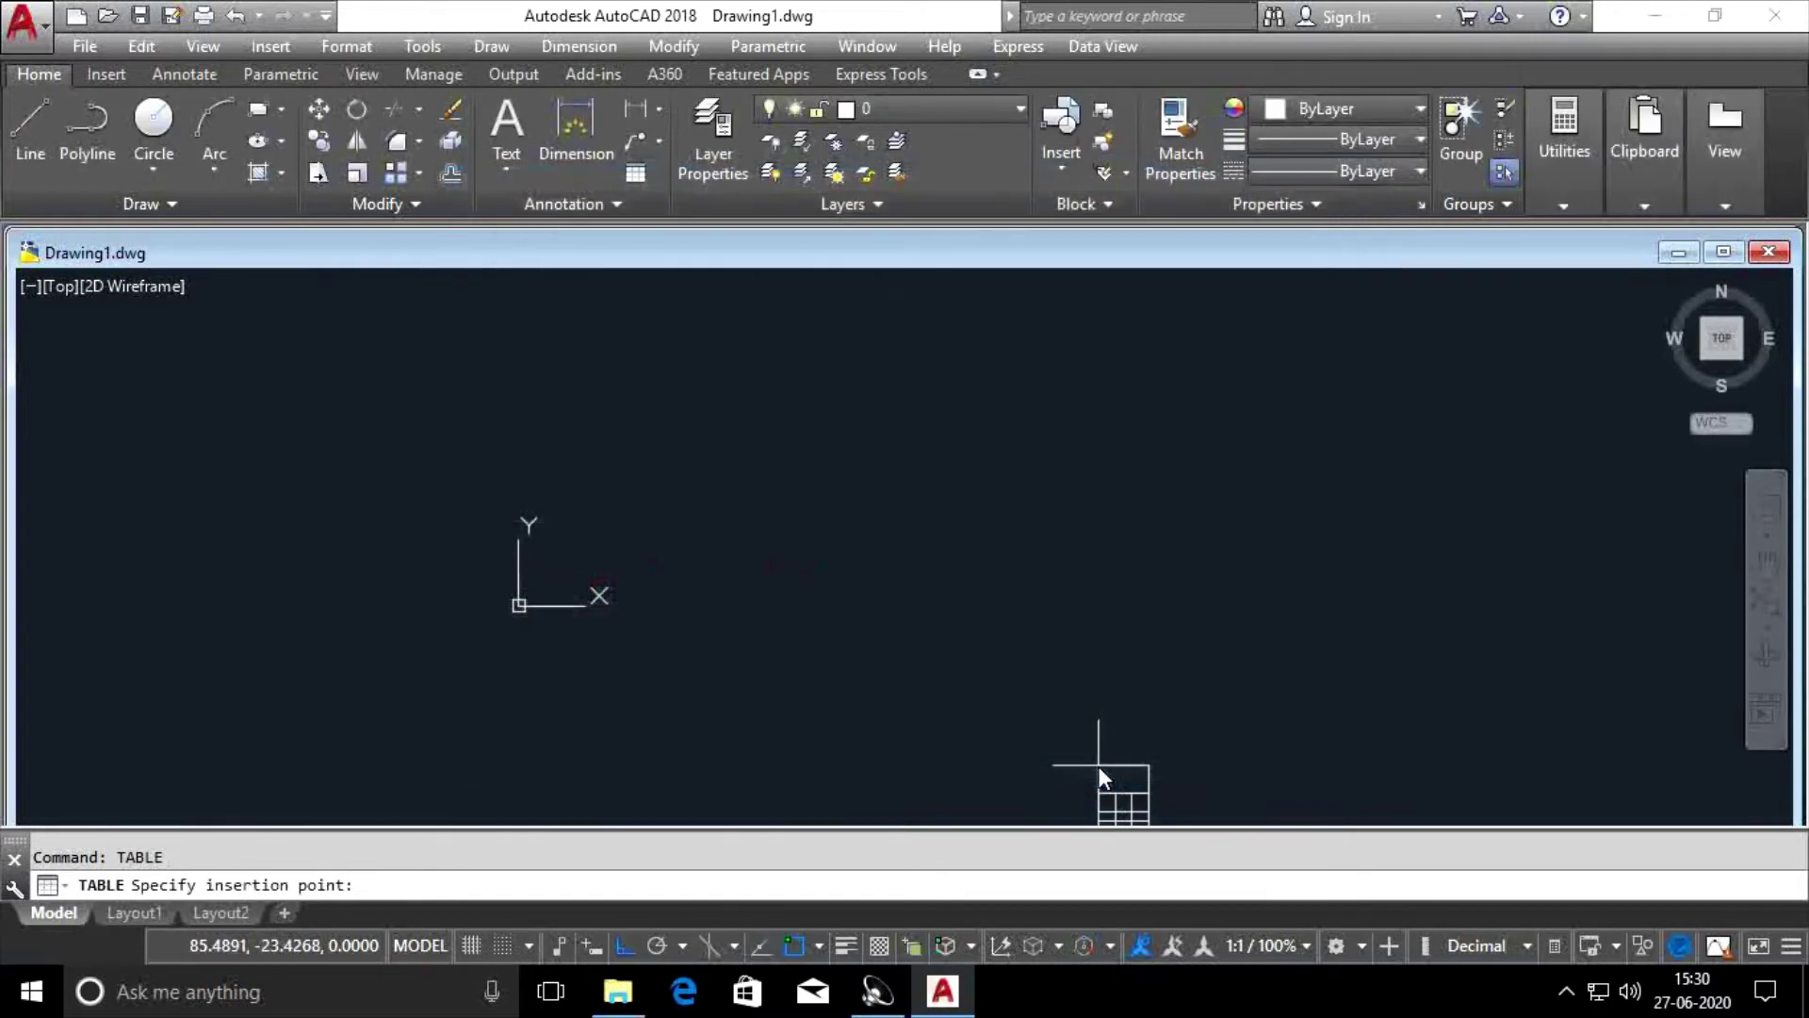
Place the table in the drawing and window-select the whole table.
{"action": "left_click", "coordinate": [825, 481]}
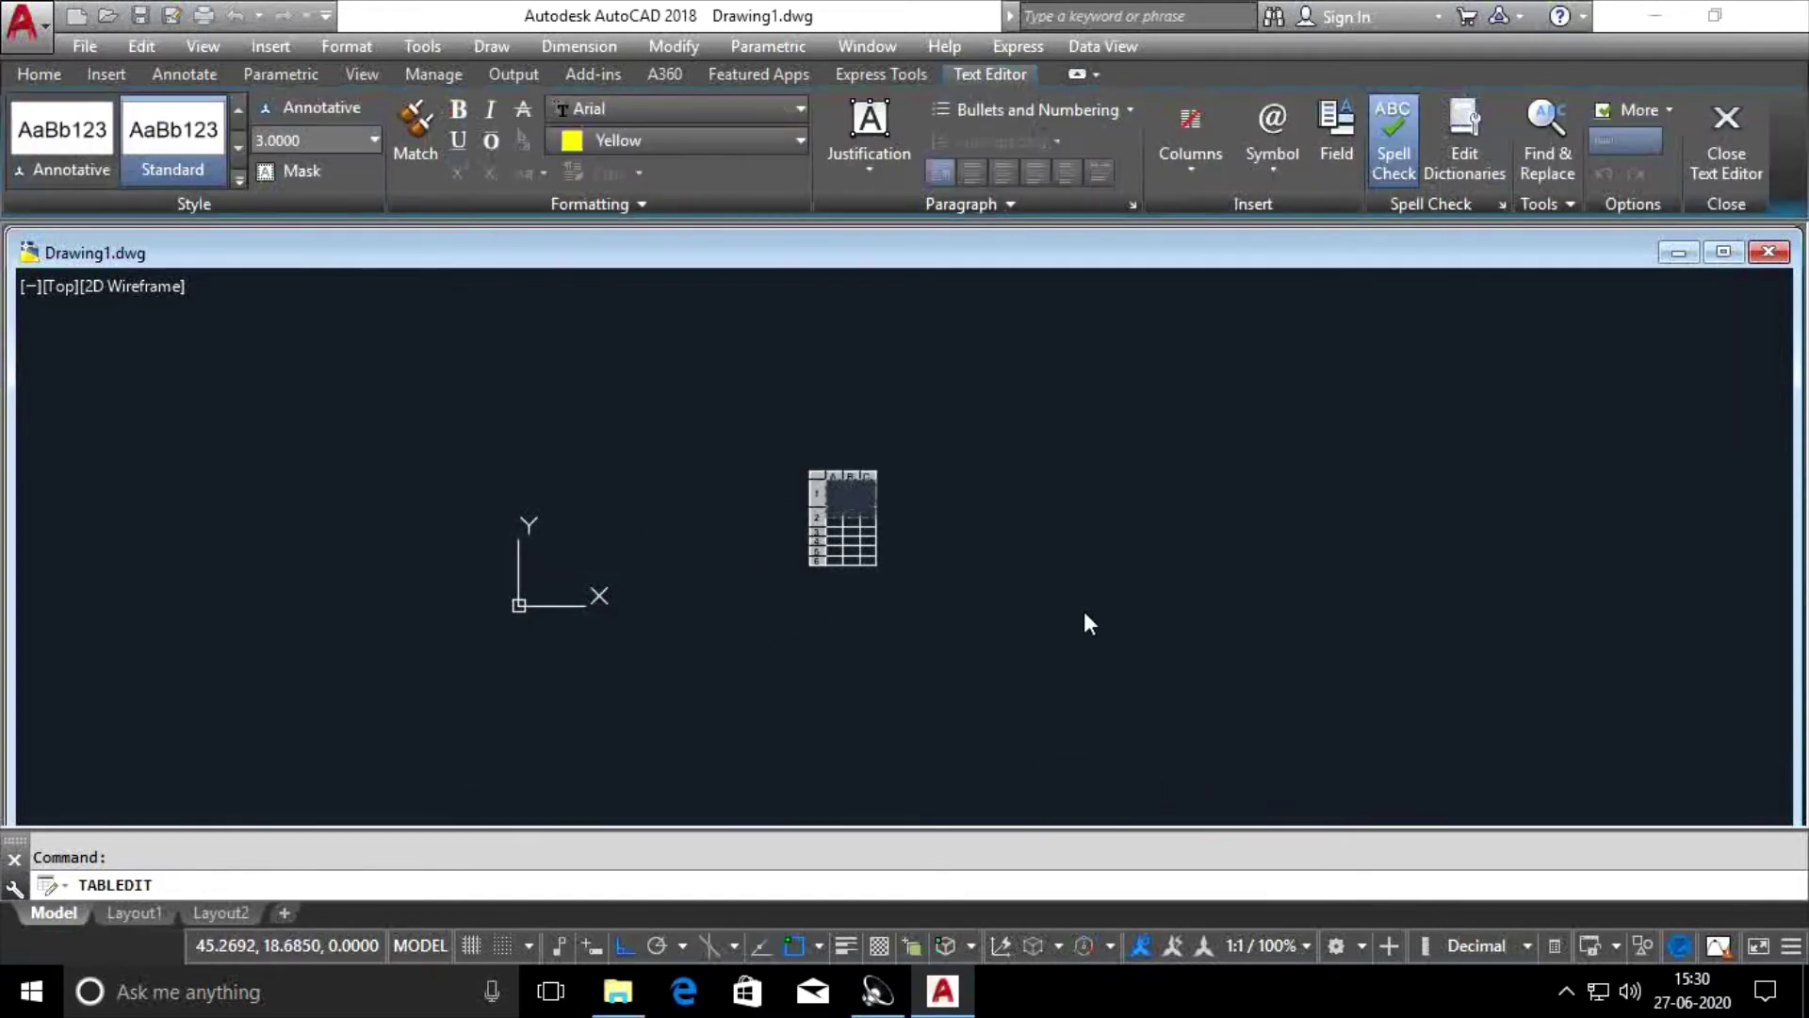
{"action": "key", "text": "Escape"}
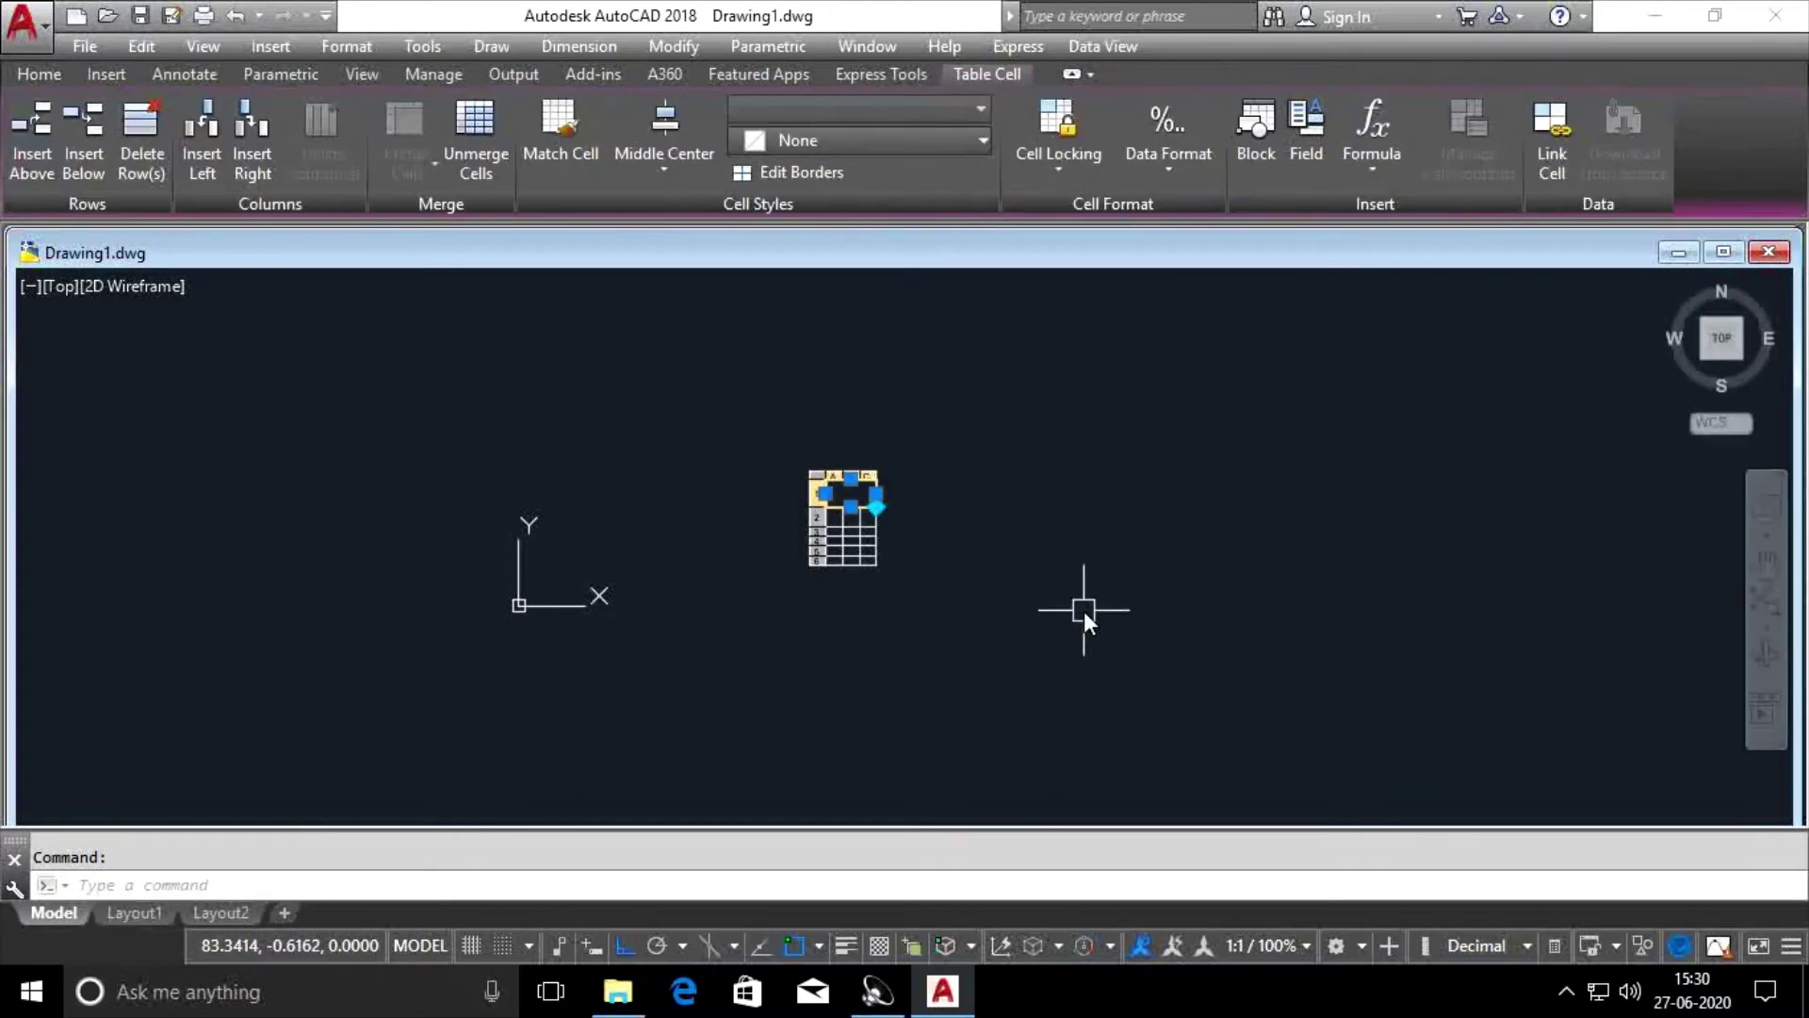
{"action": "key", "text": "Escape"}
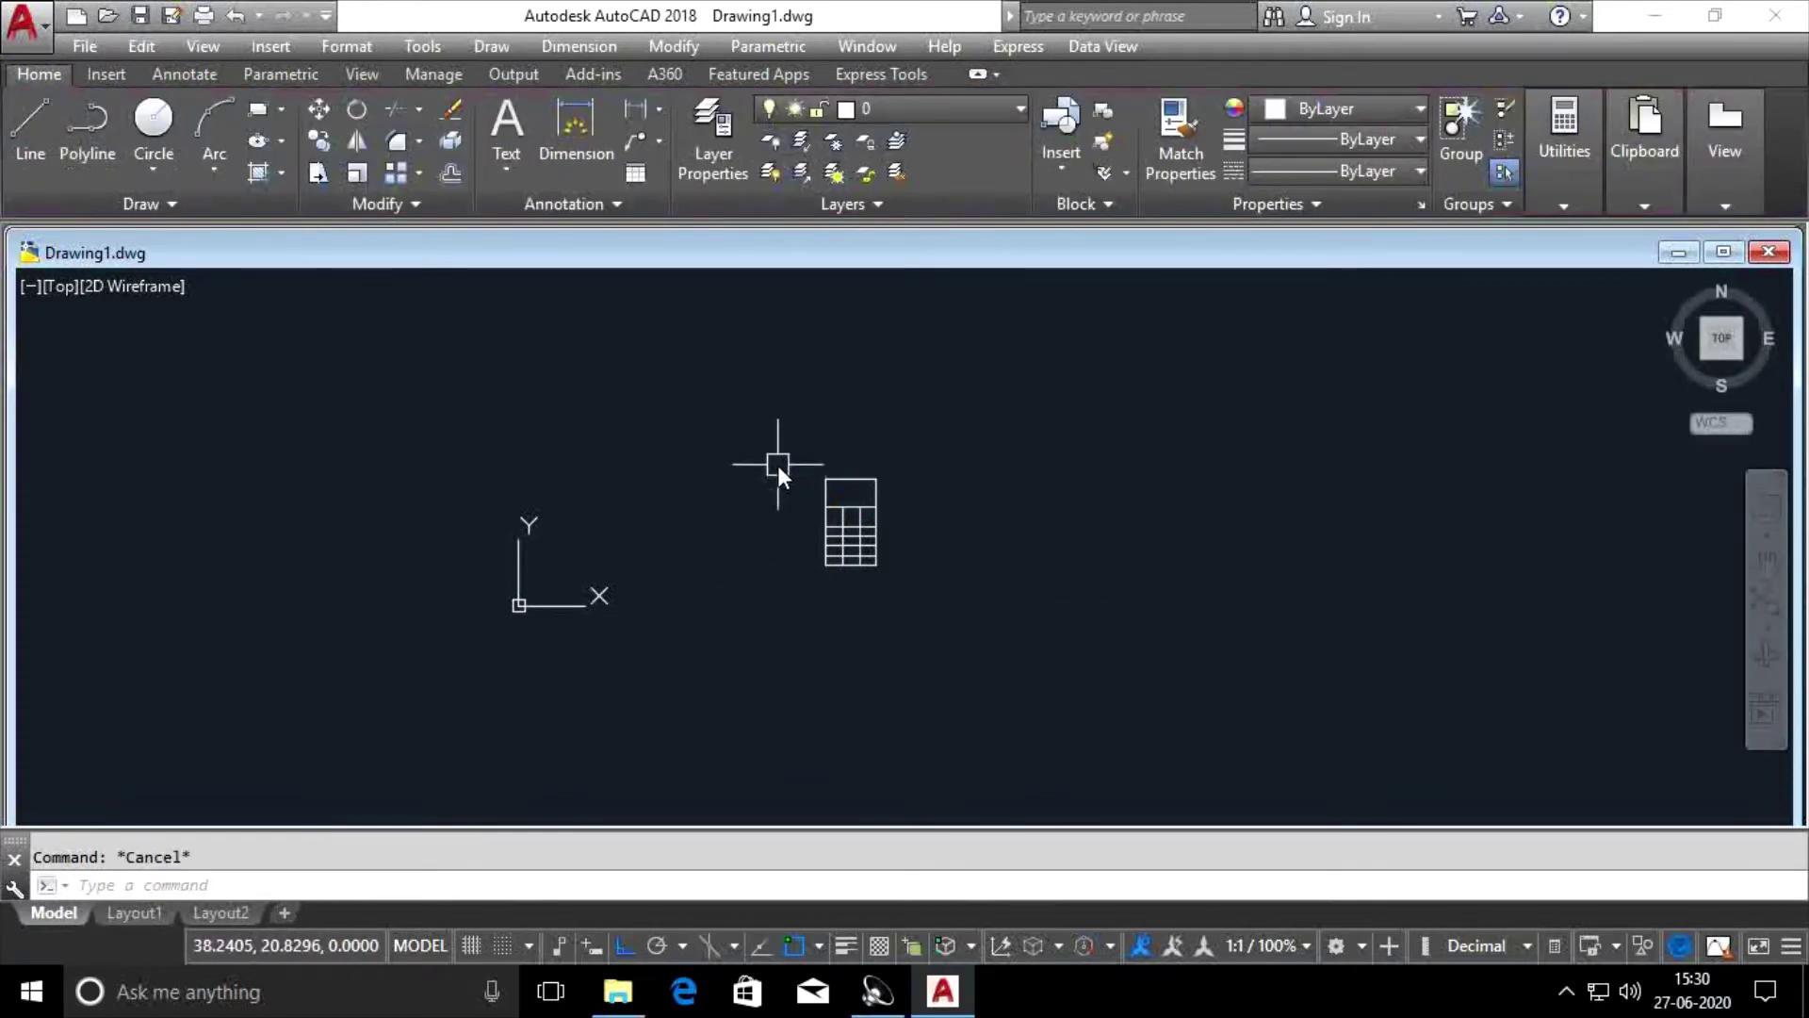
{"action": "left_click", "coordinate": [772, 432]}
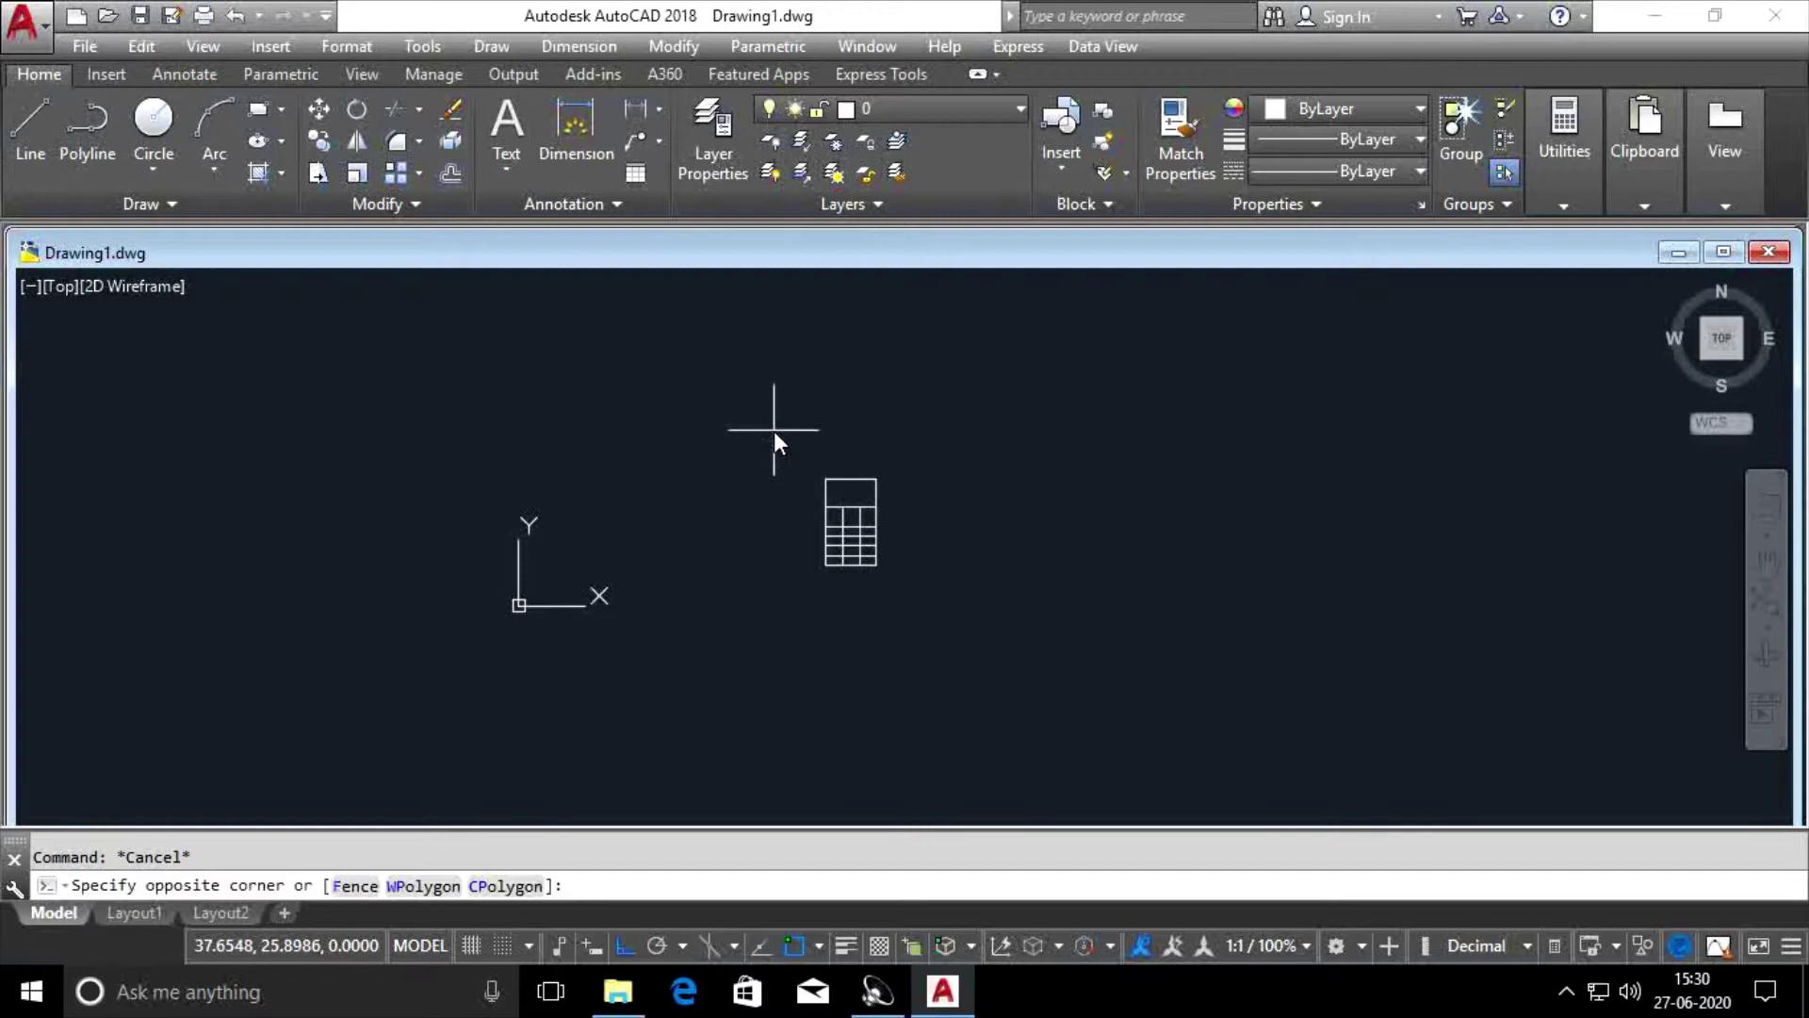
{"action": "left_click", "coordinate": [957, 633]}
Stretch the table much wider using its corner grips.
{"action": "scroll", "coordinate": [844, 490], "scroll_direction": "up", "scroll_amount": 5}
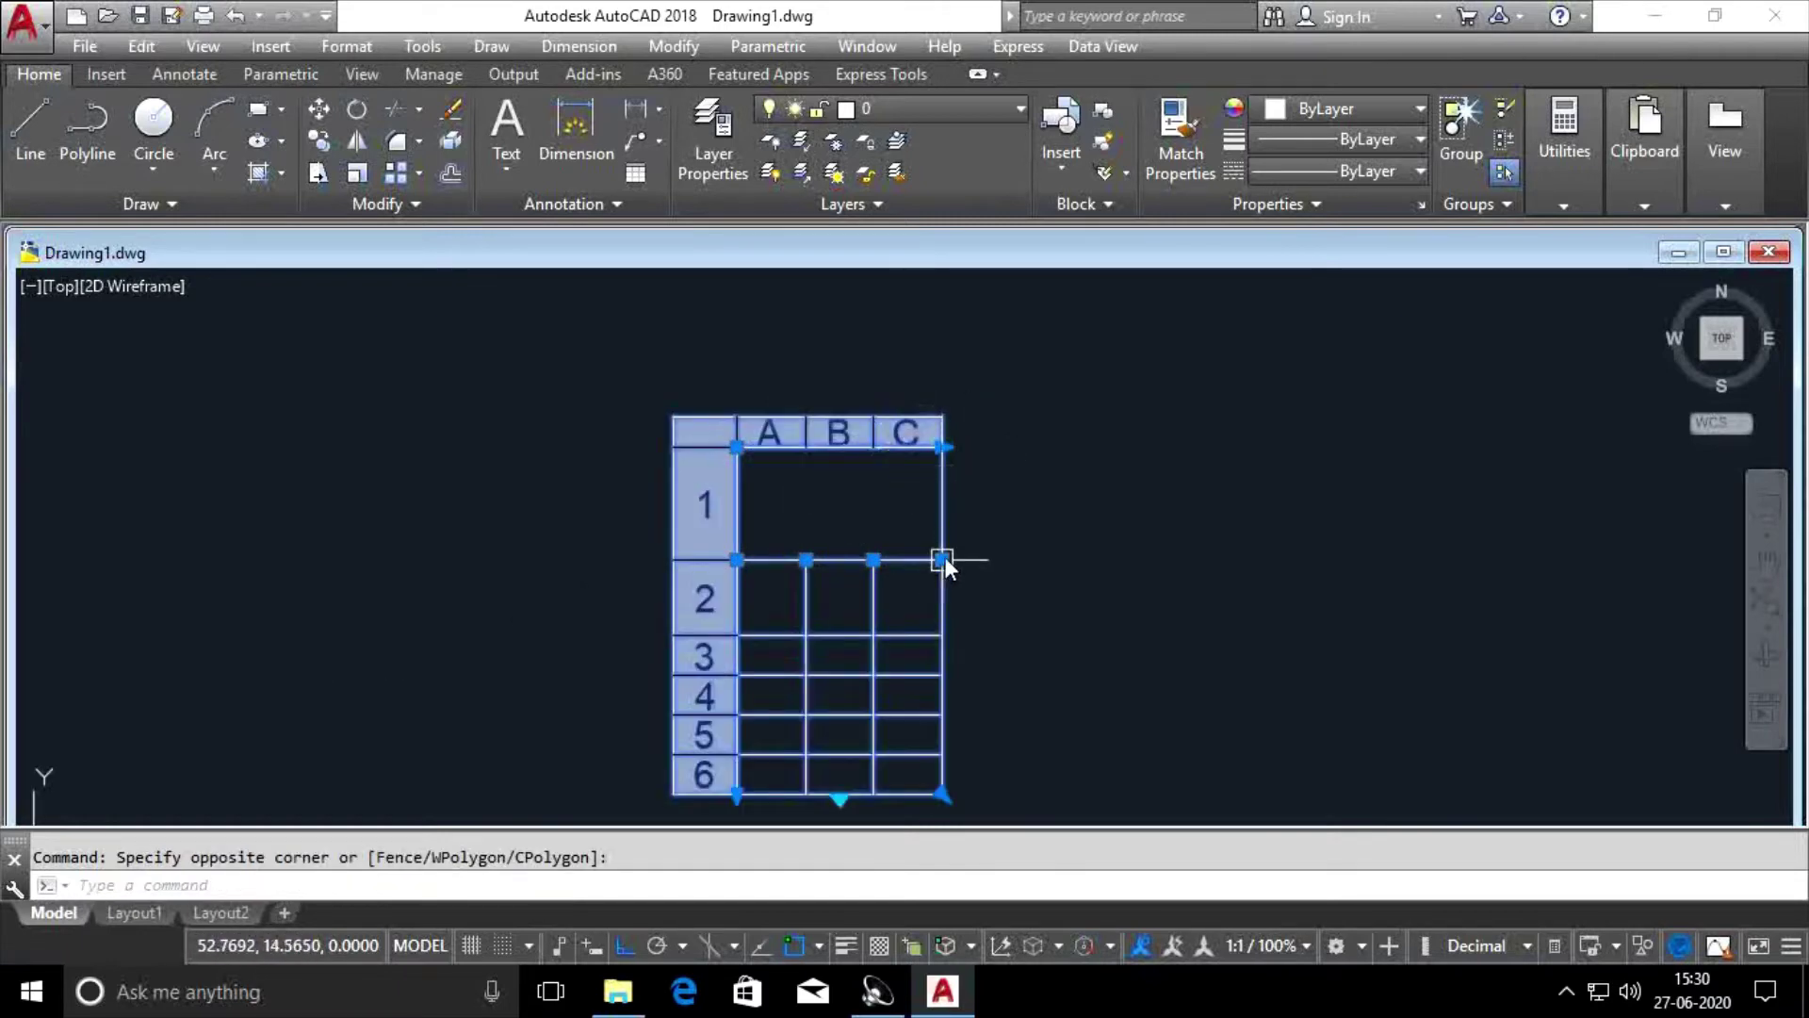
{"action": "scroll", "coordinate": [1032, 429], "scroll_direction": "down", "scroll_amount": 4}
{"action": "scroll", "coordinate": [1031, 430], "scroll_direction": "up", "scroll_amount": 6}
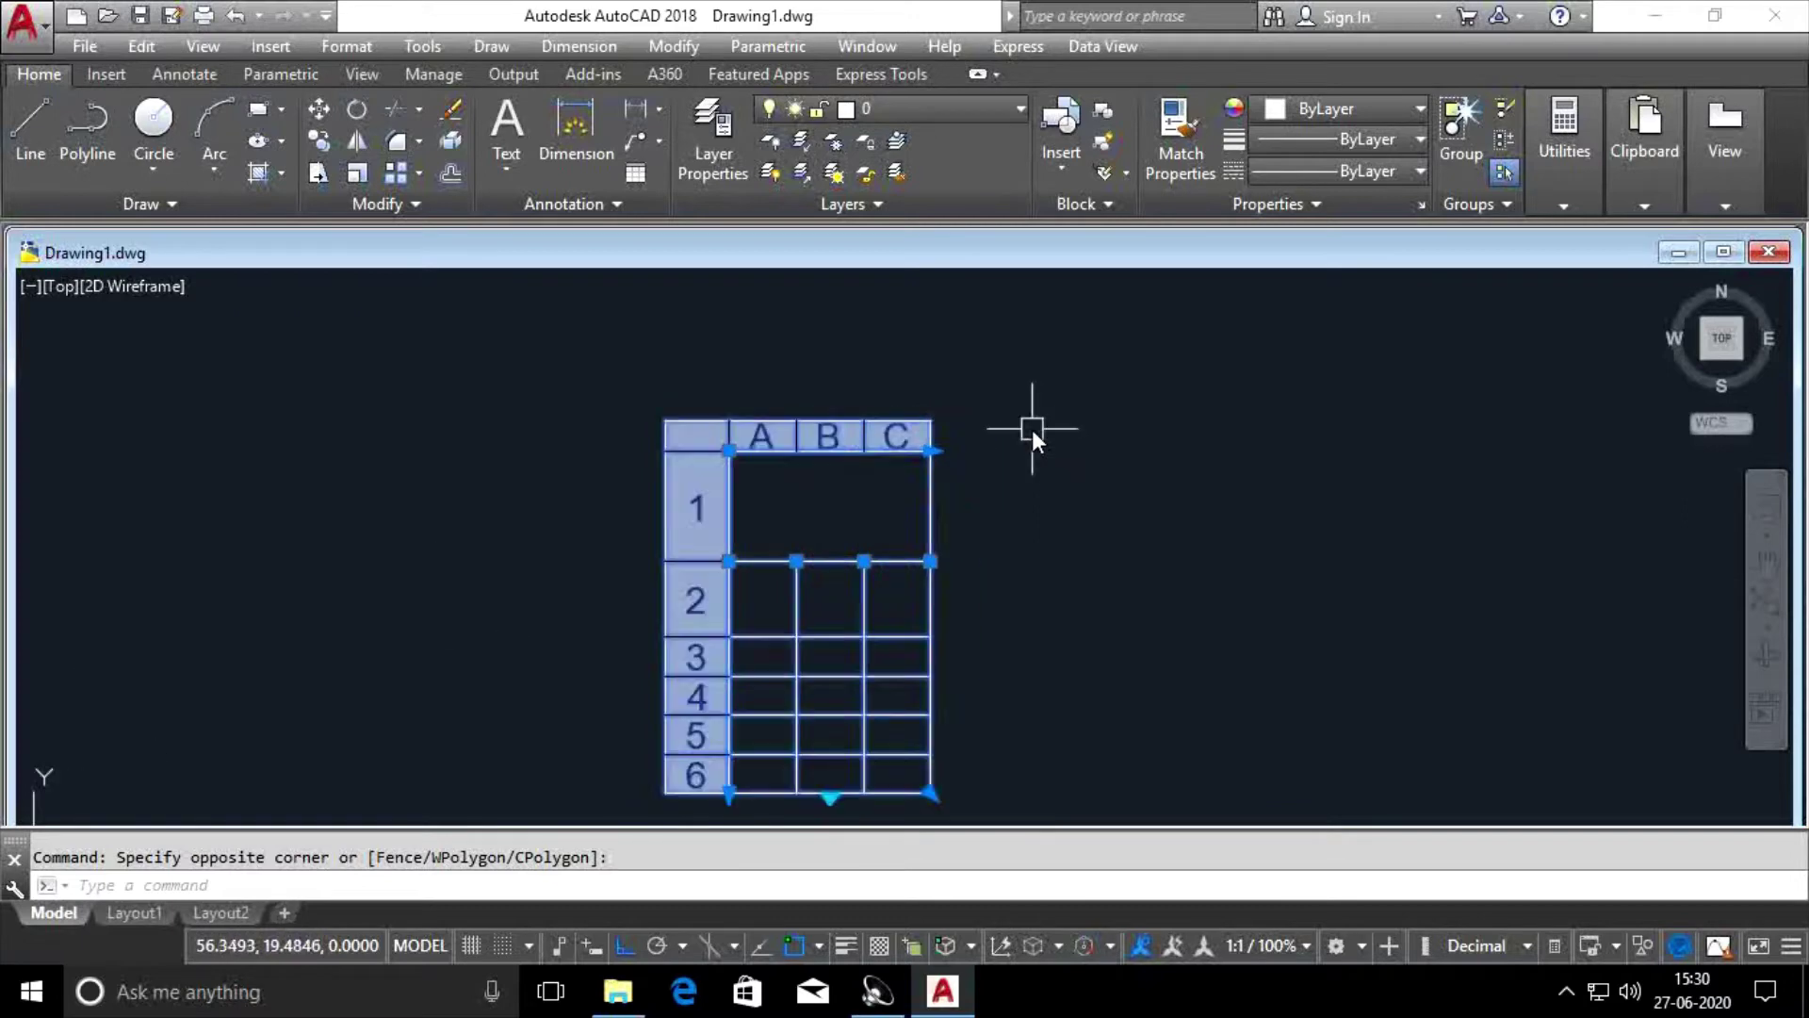
{"action": "left_click", "coordinate": [865, 463]}
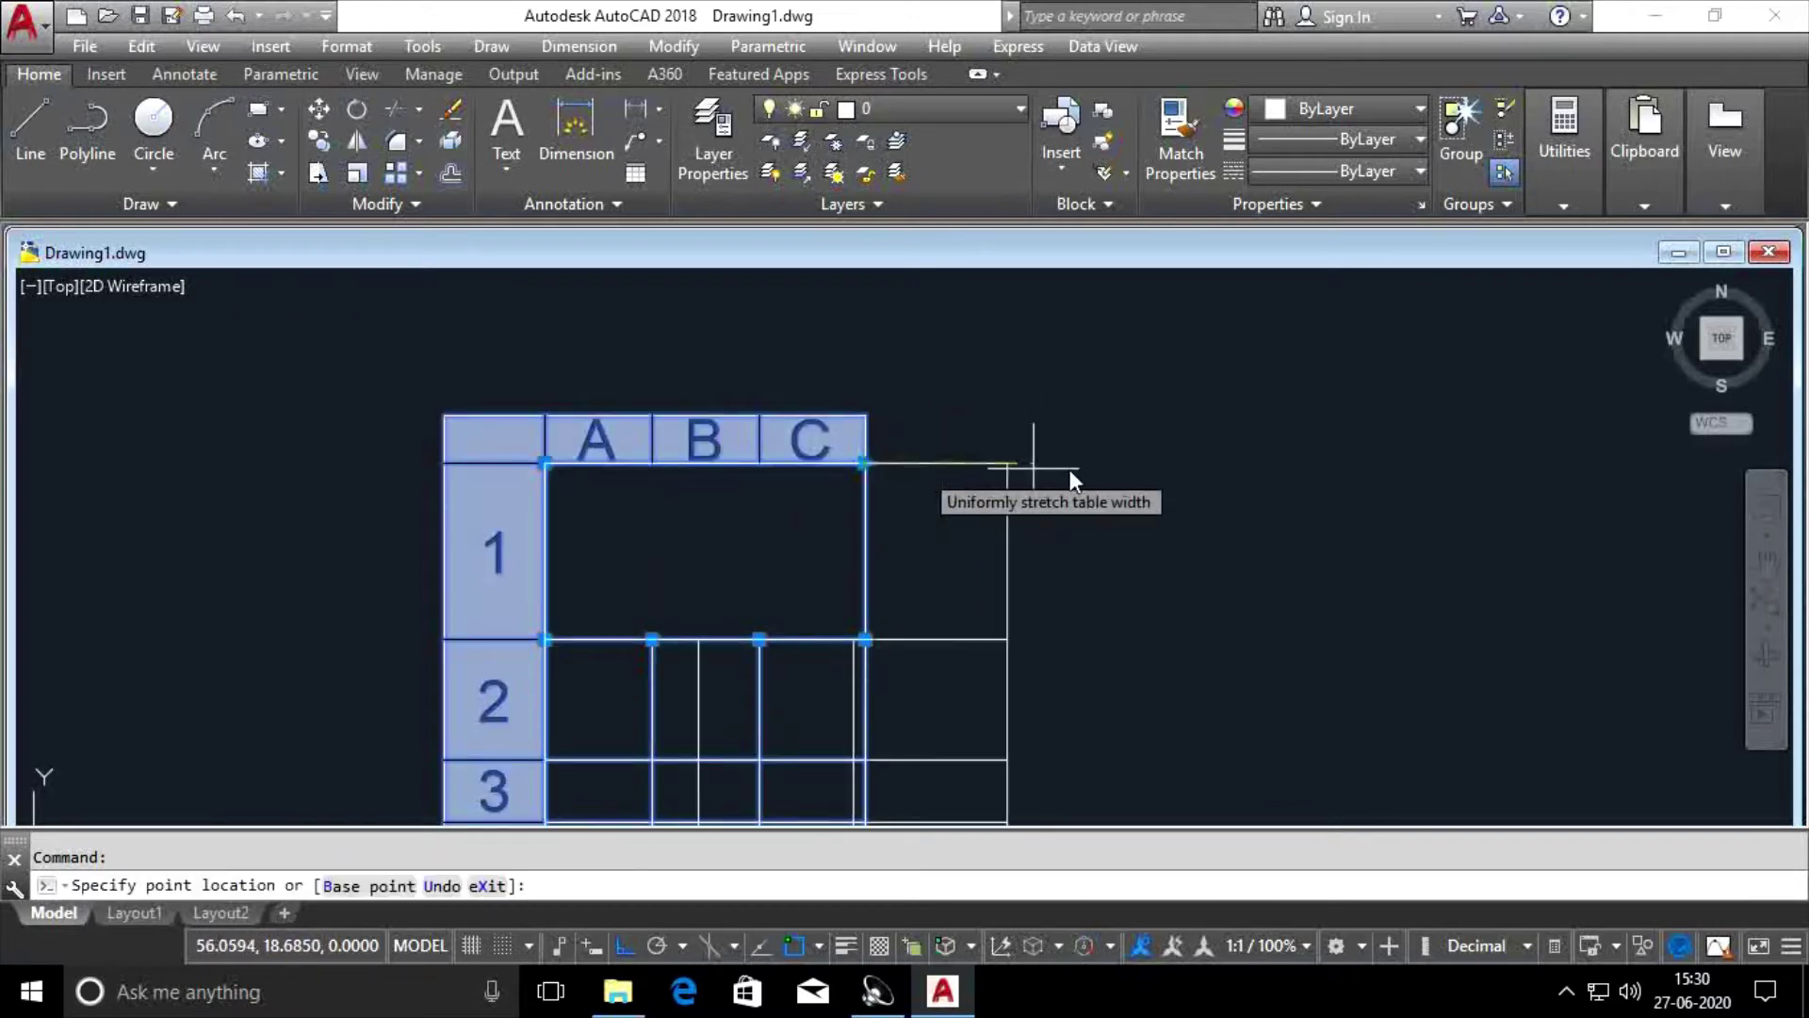
{"action": "left_click", "coordinate": [1666, 486]}
{"action": "scroll", "coordinate": [1037, 499], "scroll_direction": "down", "scroll_amount": 6}
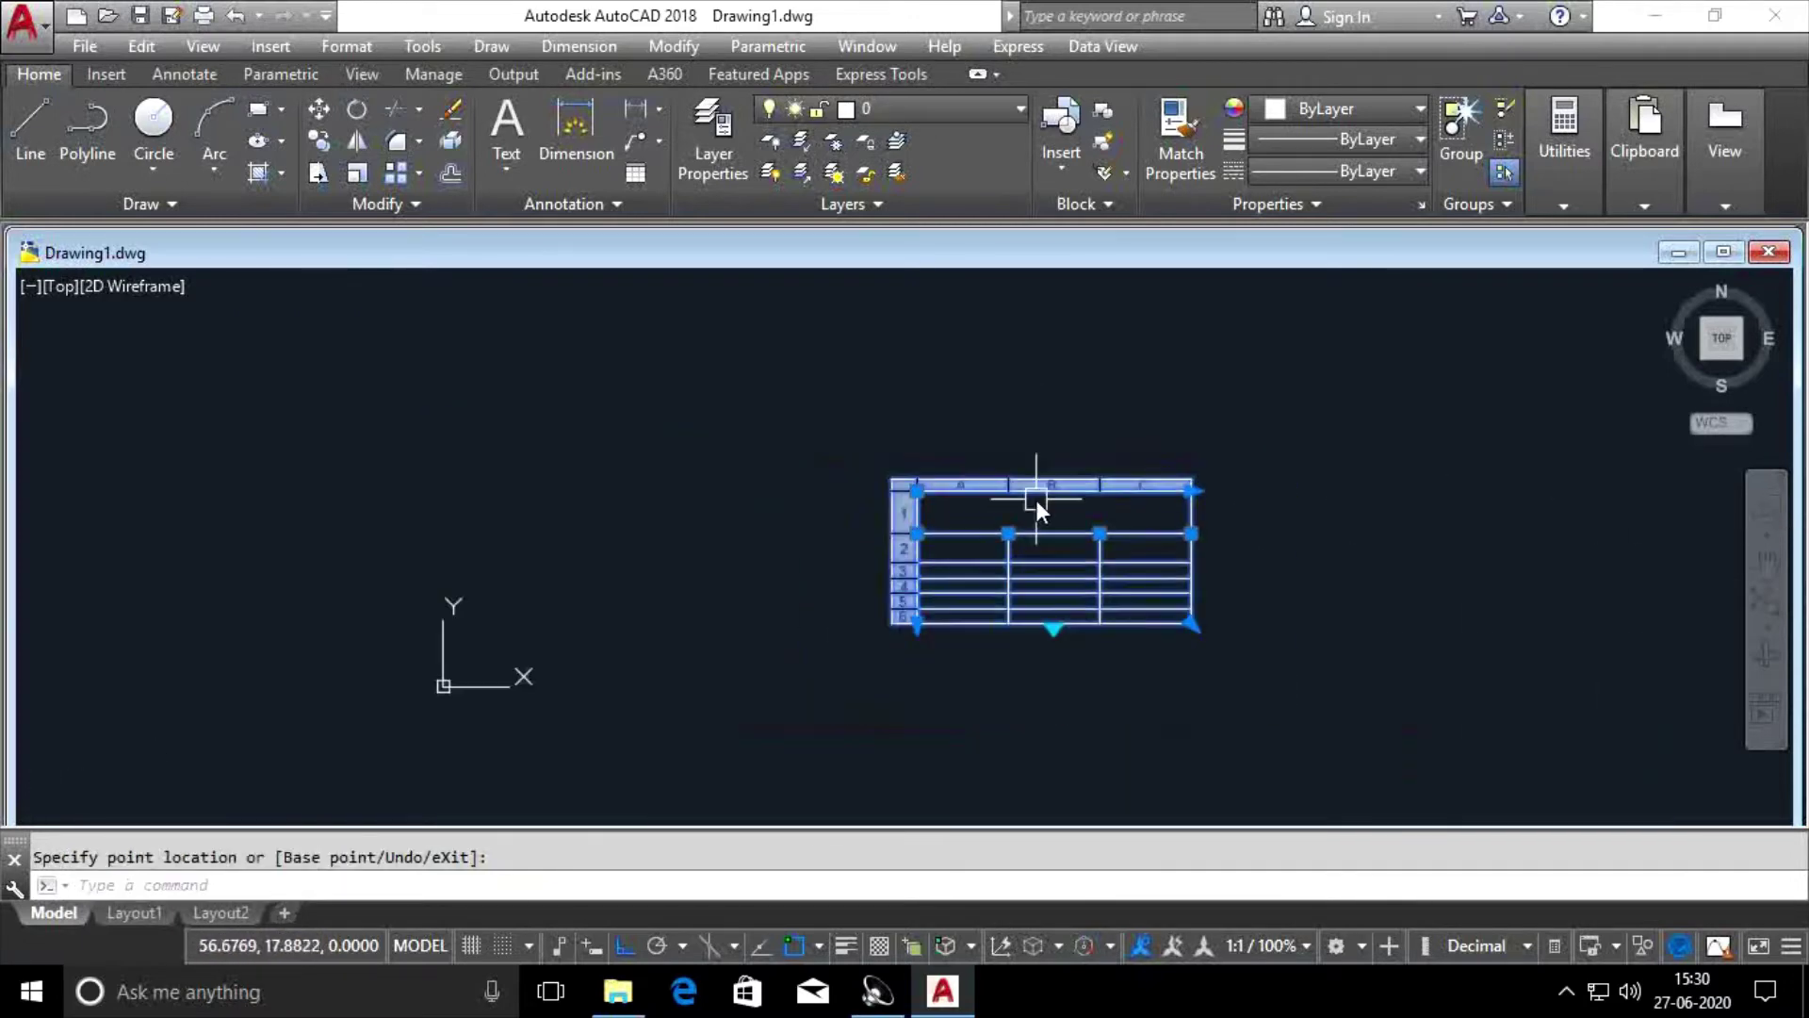
{"action": "scroll", "coordinate": [1164, 499], "scroll_direction": "up", "scroll_amount": 5}
{"action": "left_click", "coordinate": [1263, 474]}
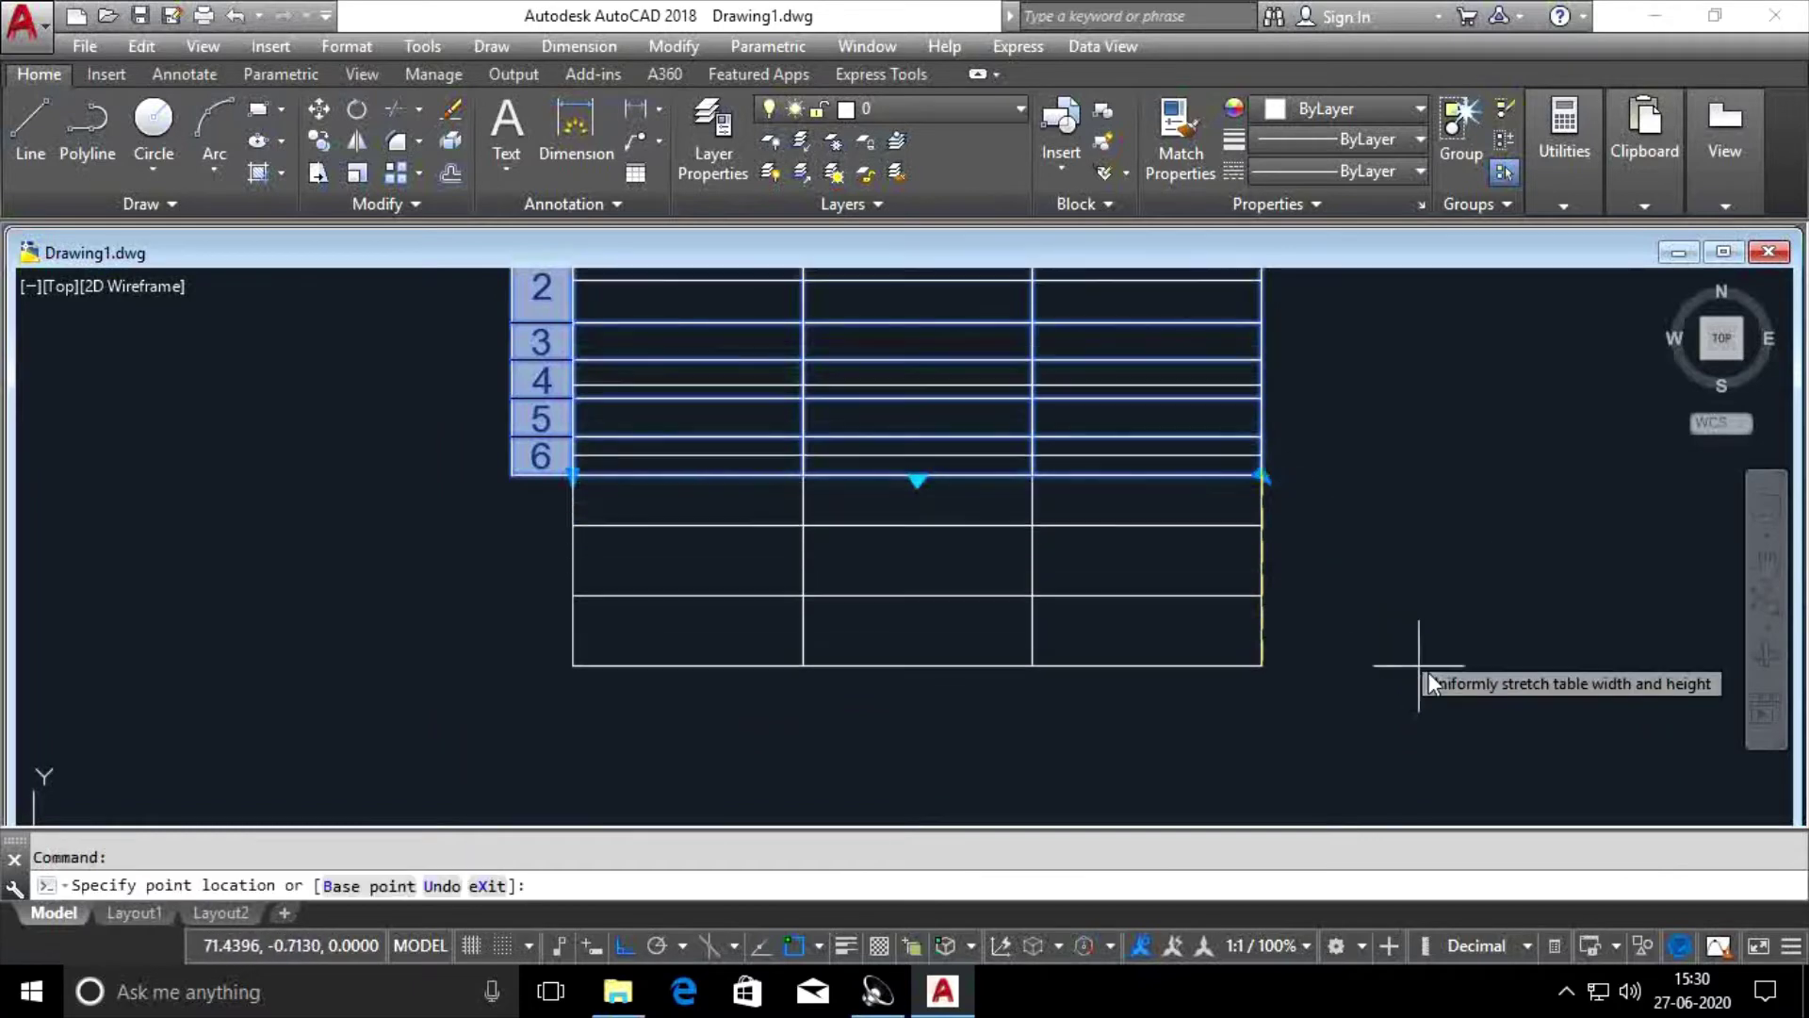
{"action": "left_click", "coordinate": [1451, 693]}
{"action": "left_click", "coordinate": [570, 693]}
{"action": "scroll", "coordinate": [808, 669], "scroll_direction": "down", "scroll_amount": 4}
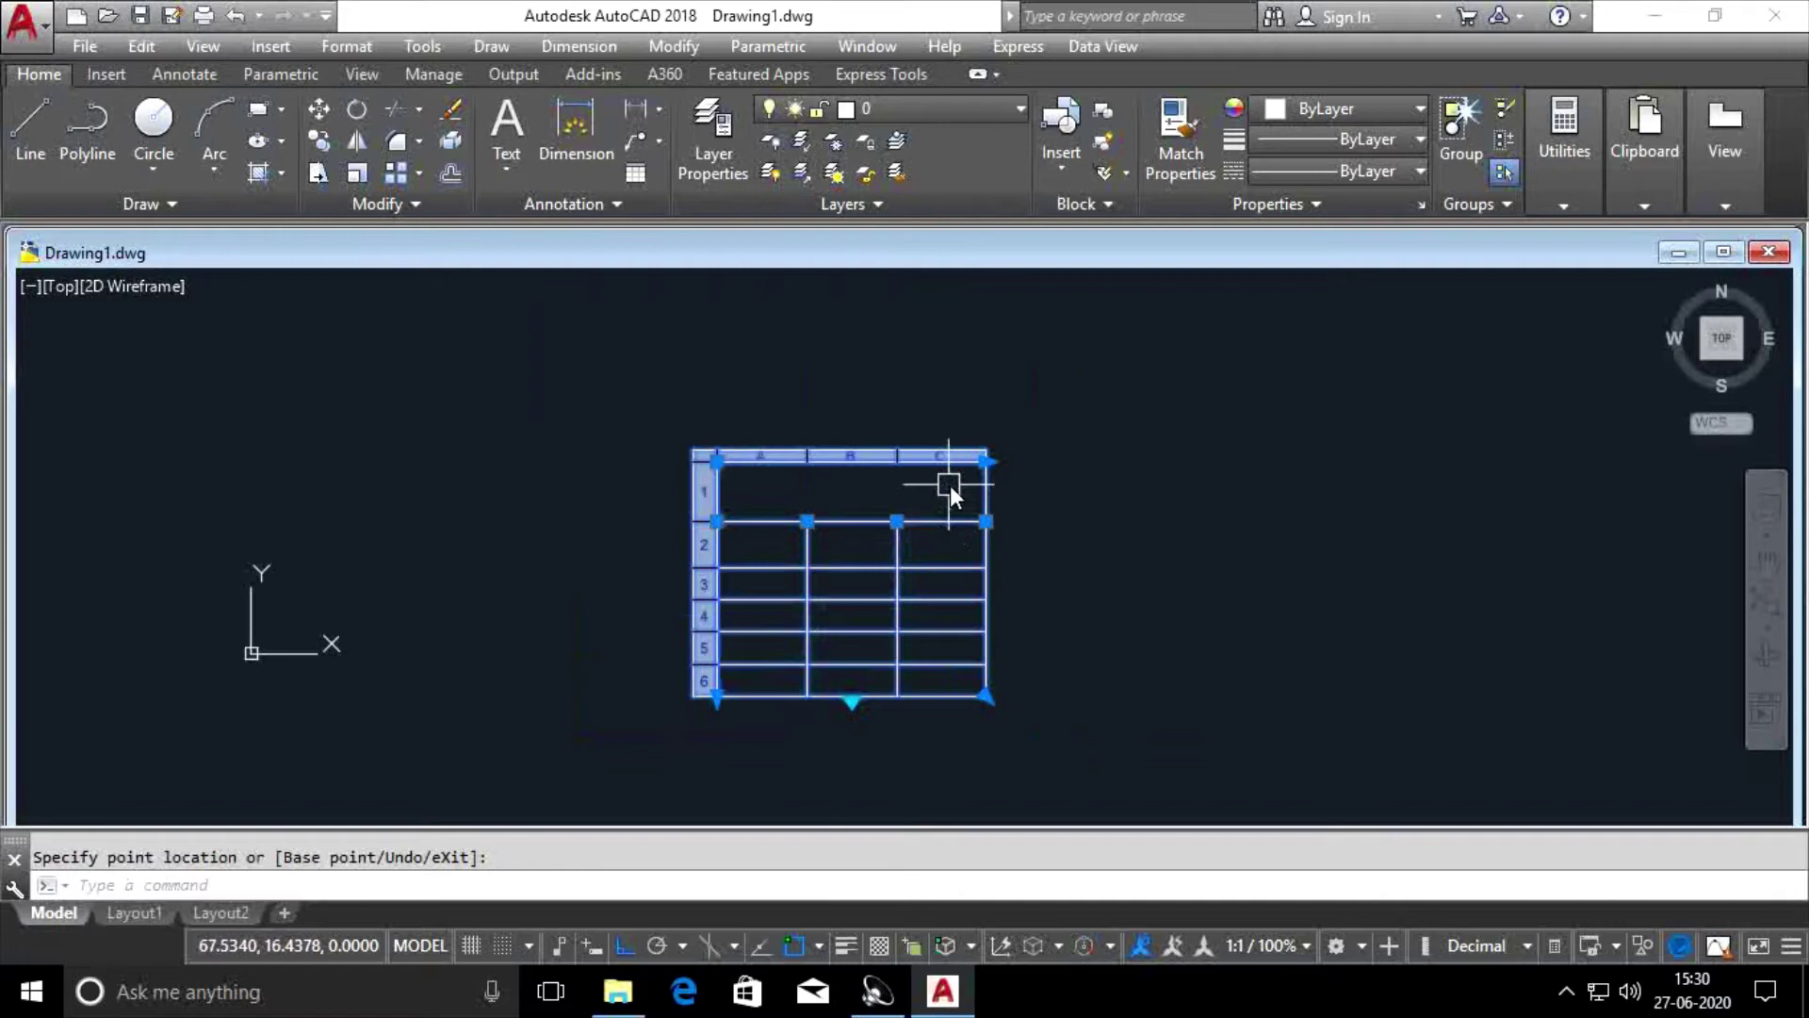
{"action": "left_click", "coordinate": [988, 460]}
{"action": "left_click", "coordinate": [1314, 471]}
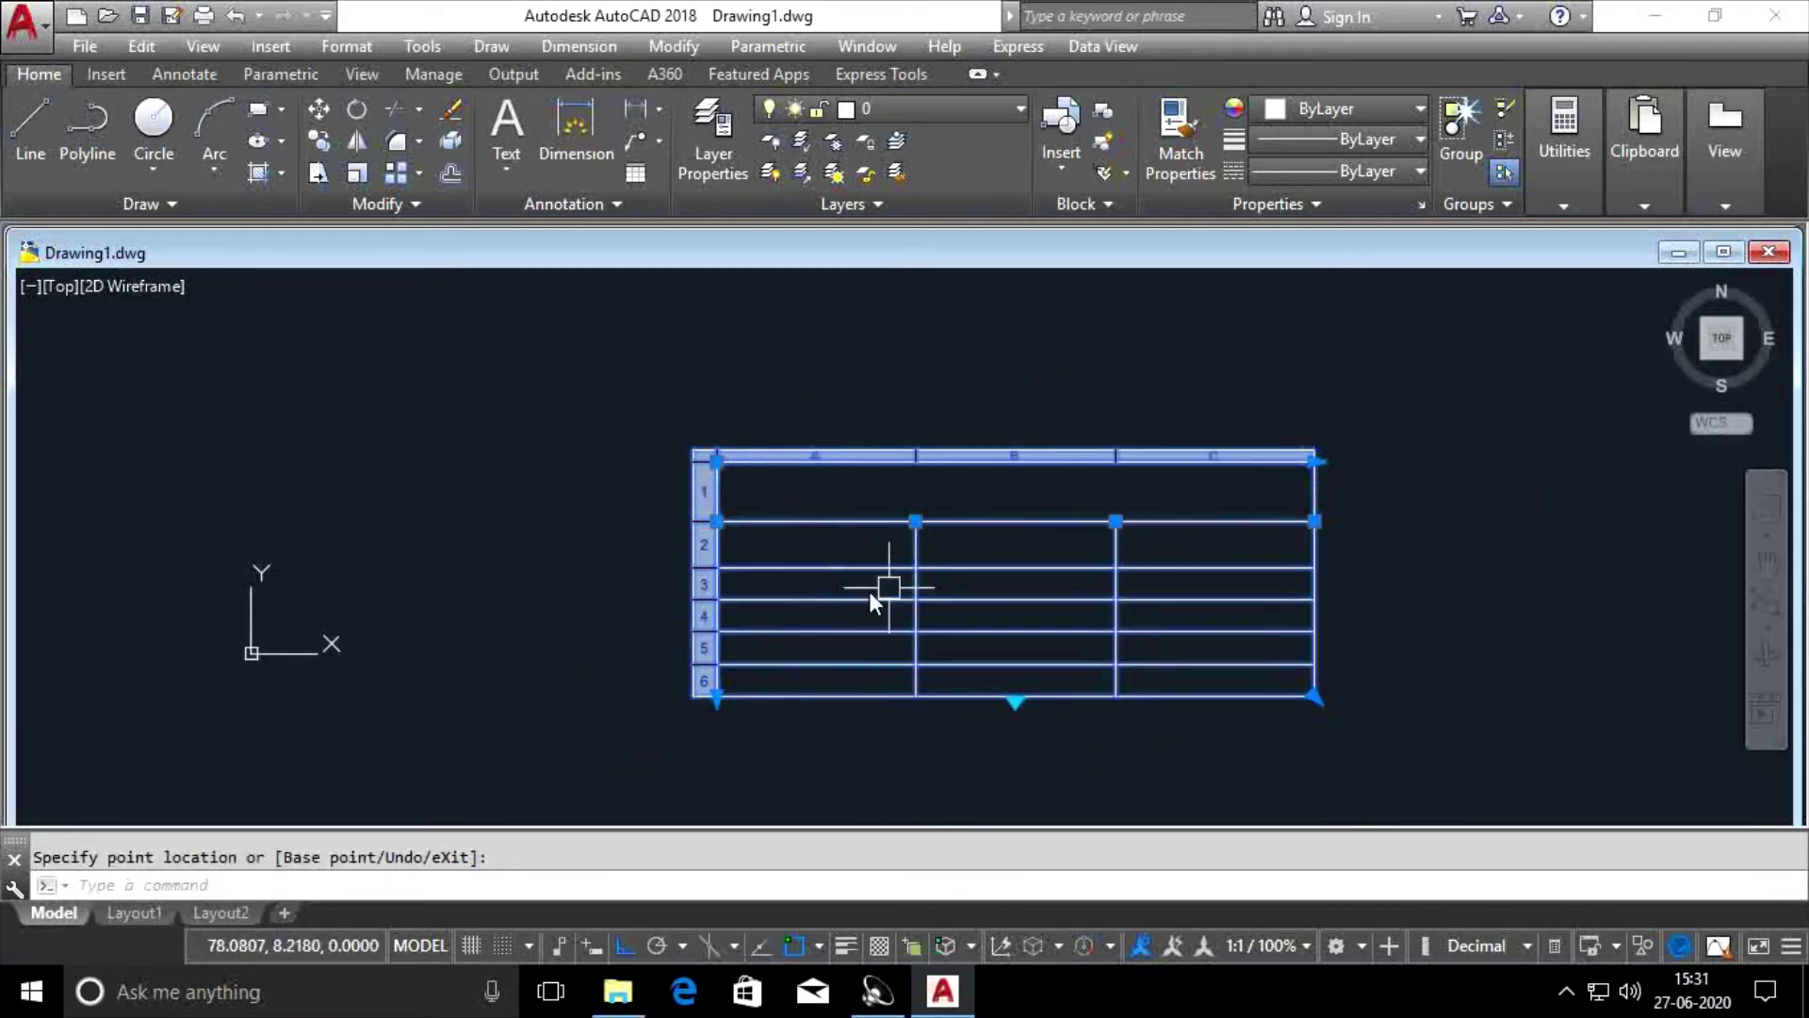
{"action": "scroll", "coordinate": [852, 601], "scroll_direction": "up", "scroll_amount": 2}
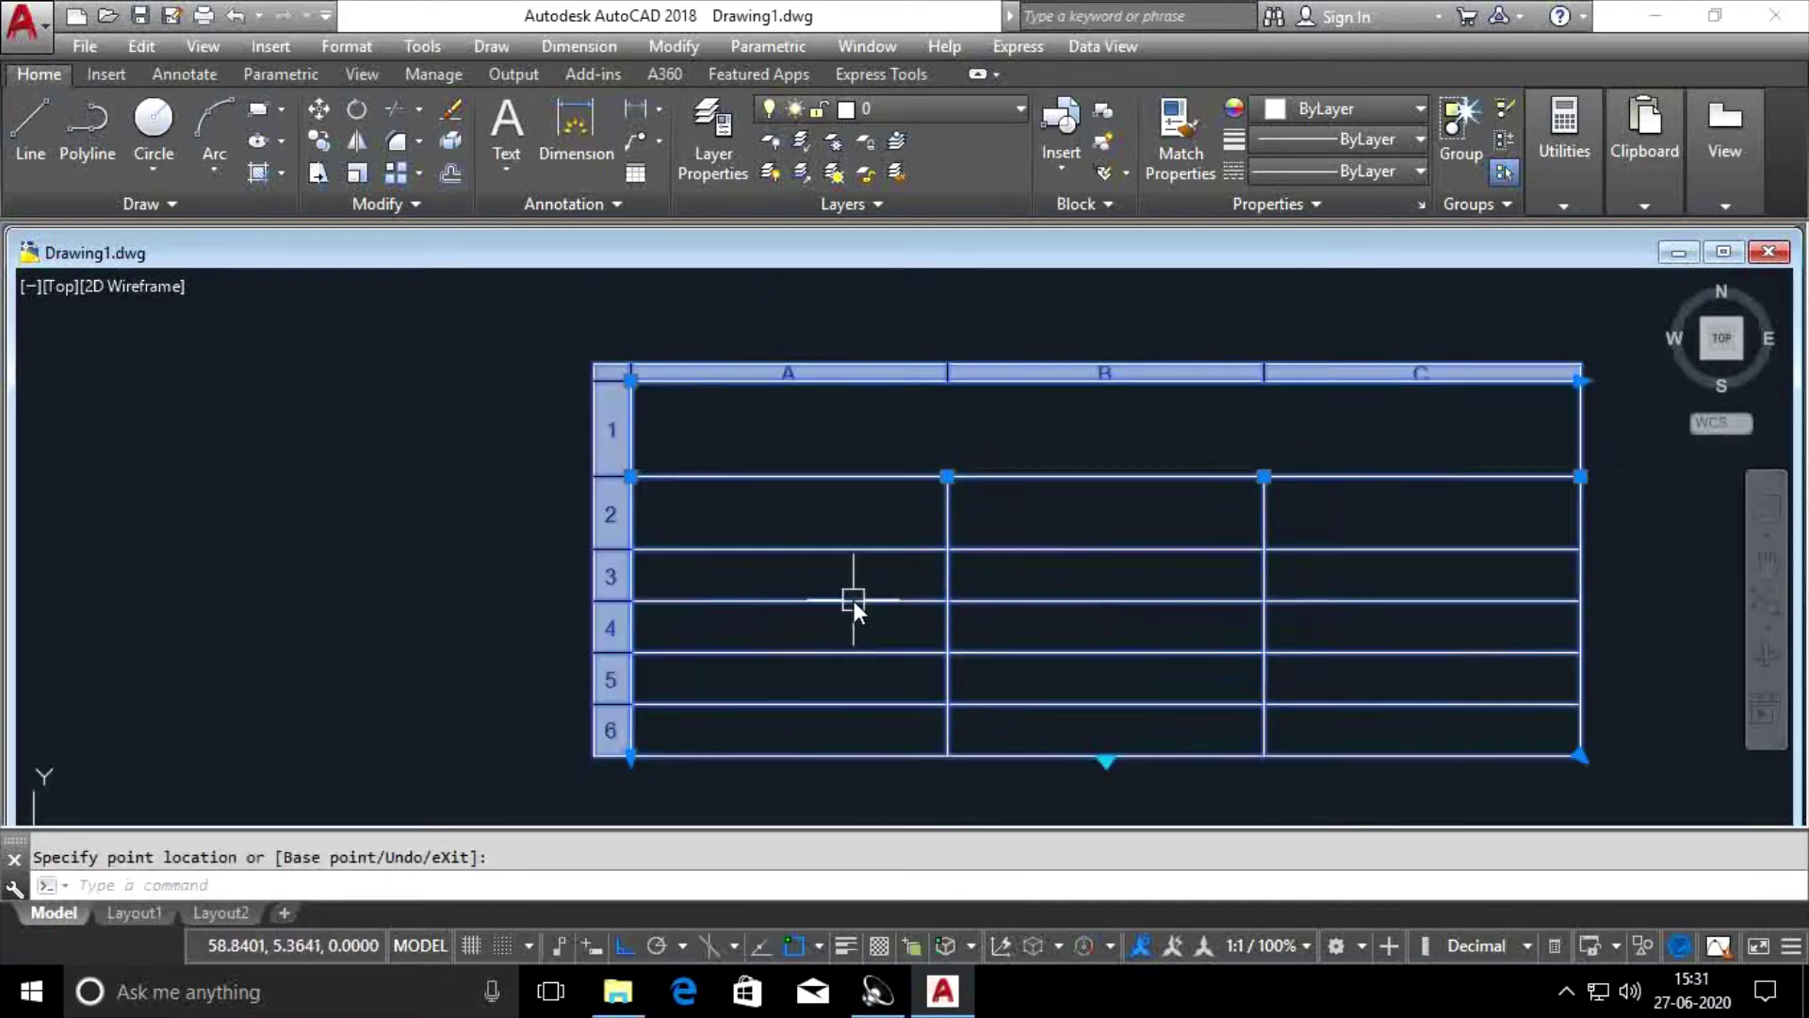
Narrow column A and shift the B/C boundary to resize columns B and C.
{"action": "left_click", "coordinate": [947, 476]}
{"action": "left_click", "coordinate": [783, 489]}
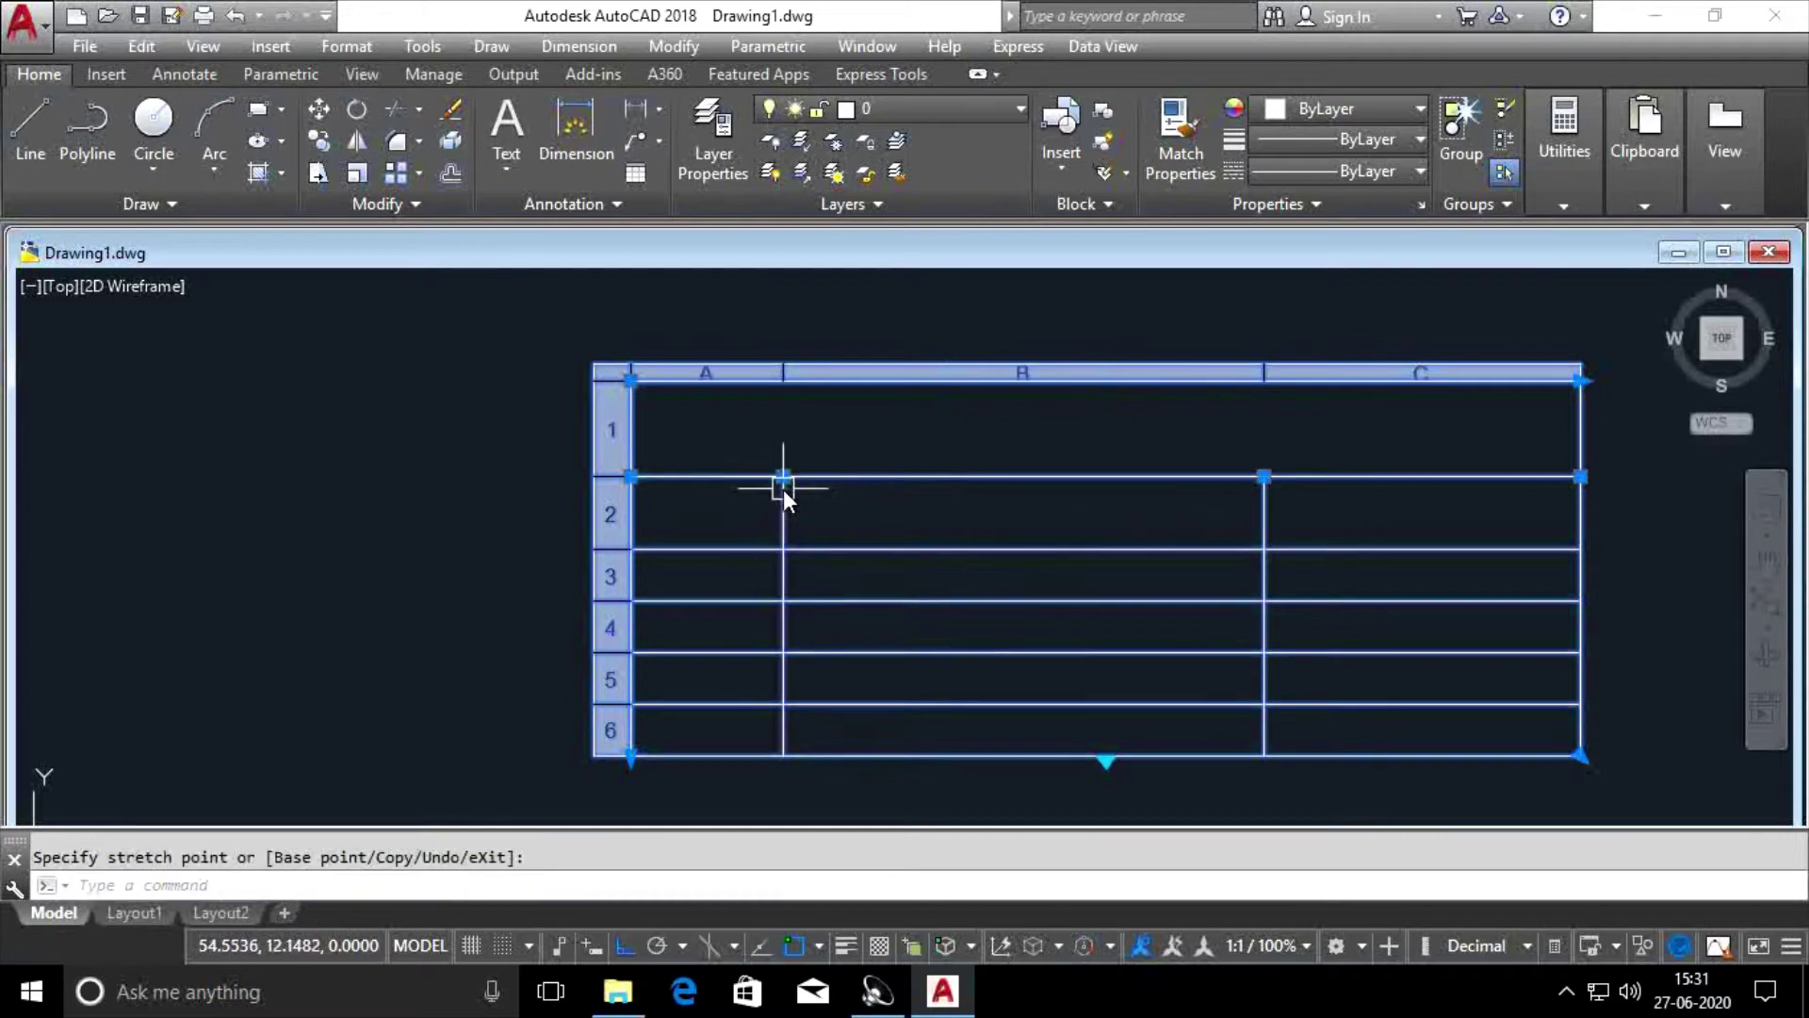
{"action": "left_click", "coordinate": [1263, 478]}
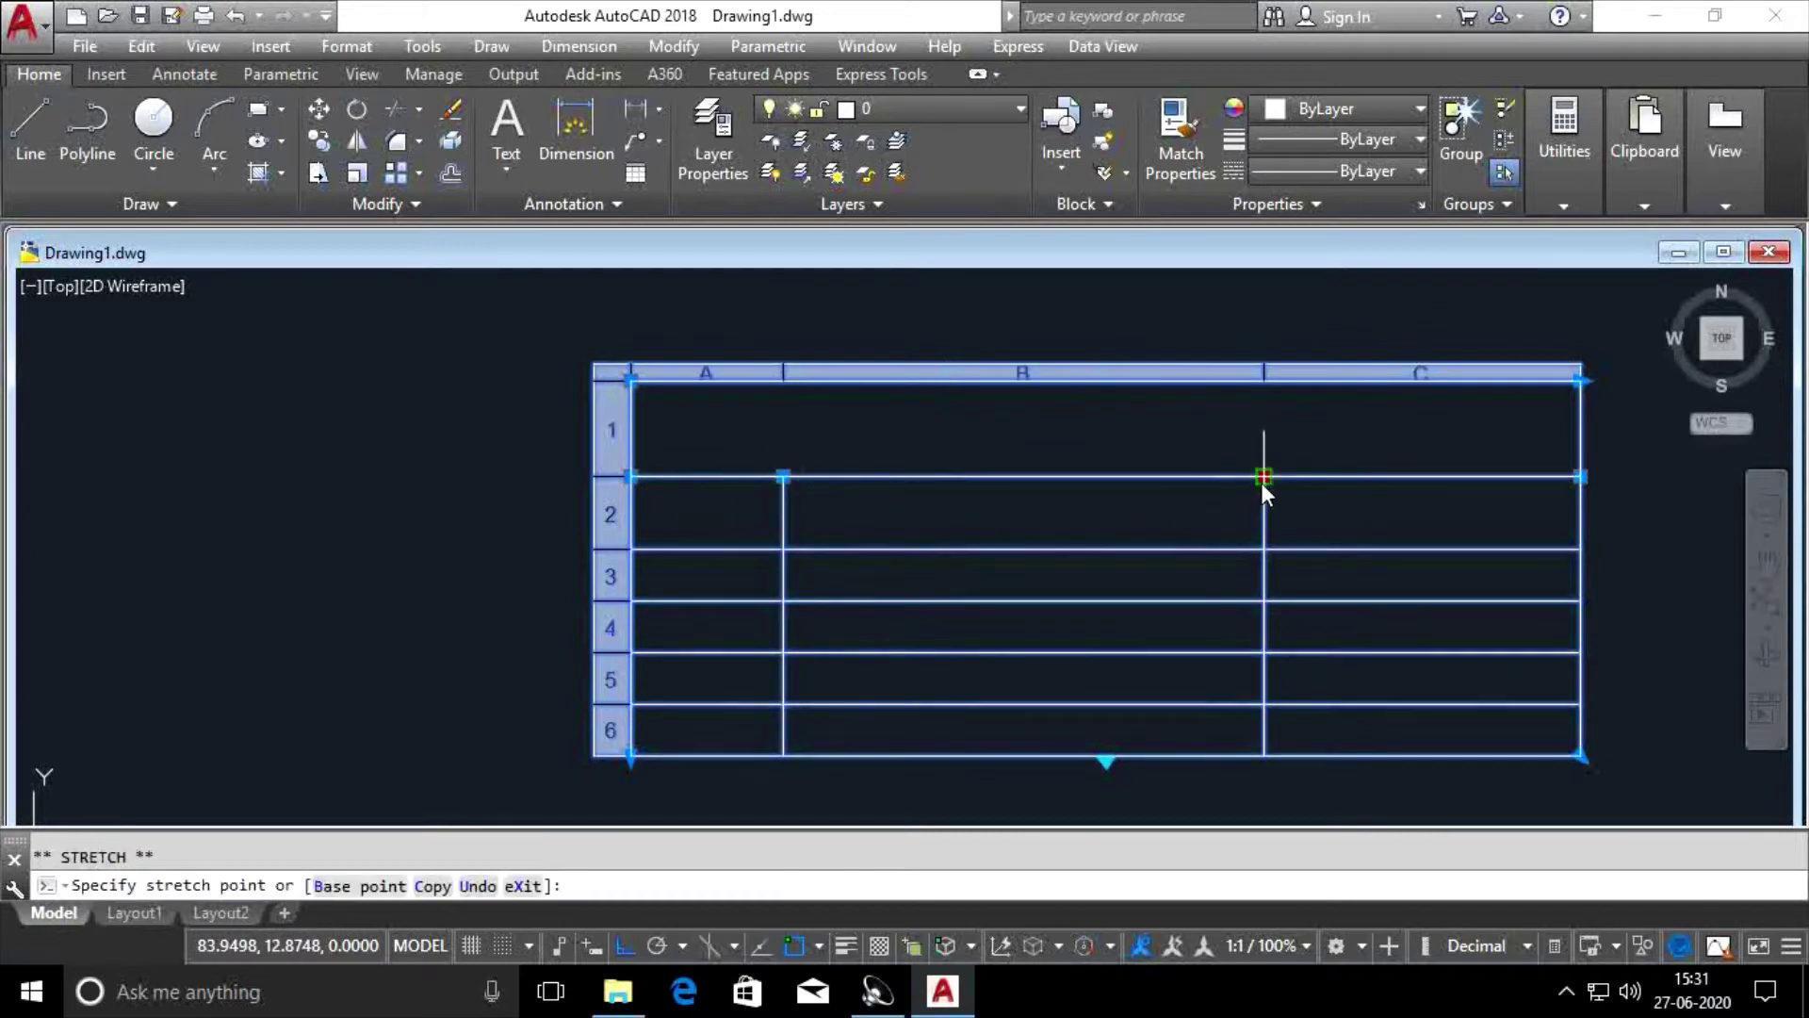
{"action": "left_click", "coordinate": [1120, 501]}
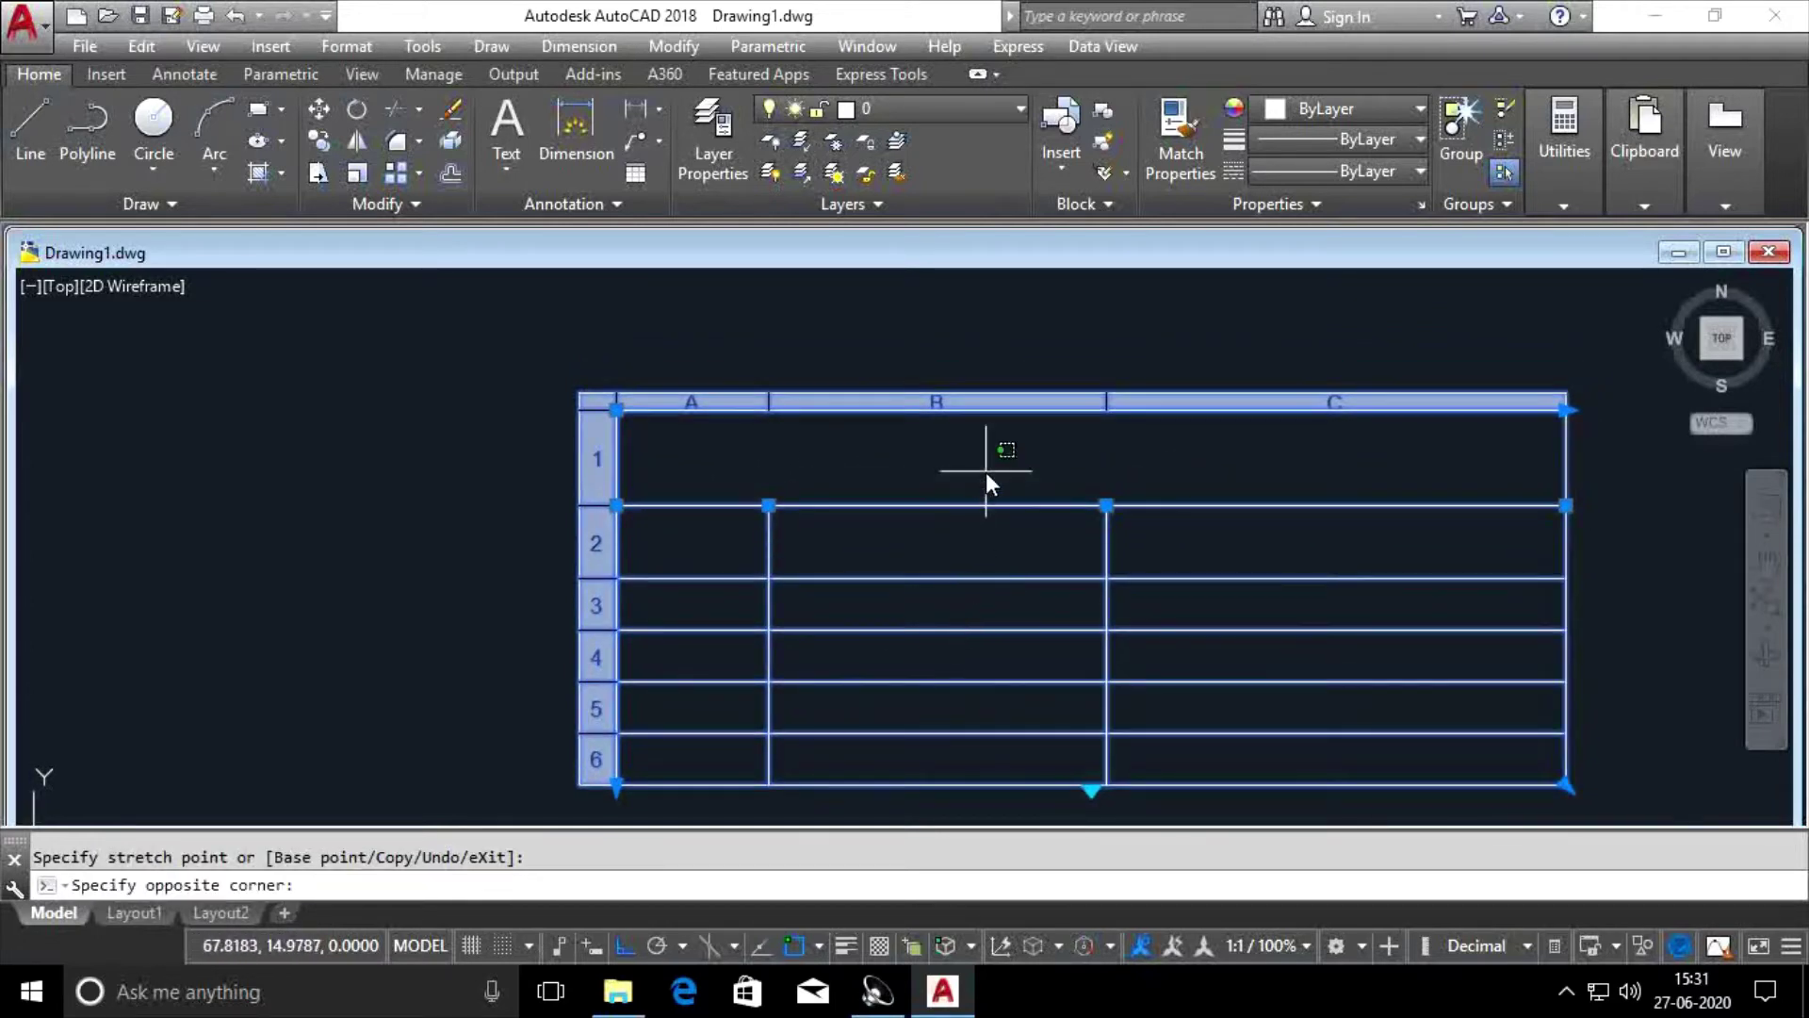
Enter the title asw in the table's title row.
{"action": "double_click", "coordinate": [985, 474]}
{"action": "type", "text": "asw"}
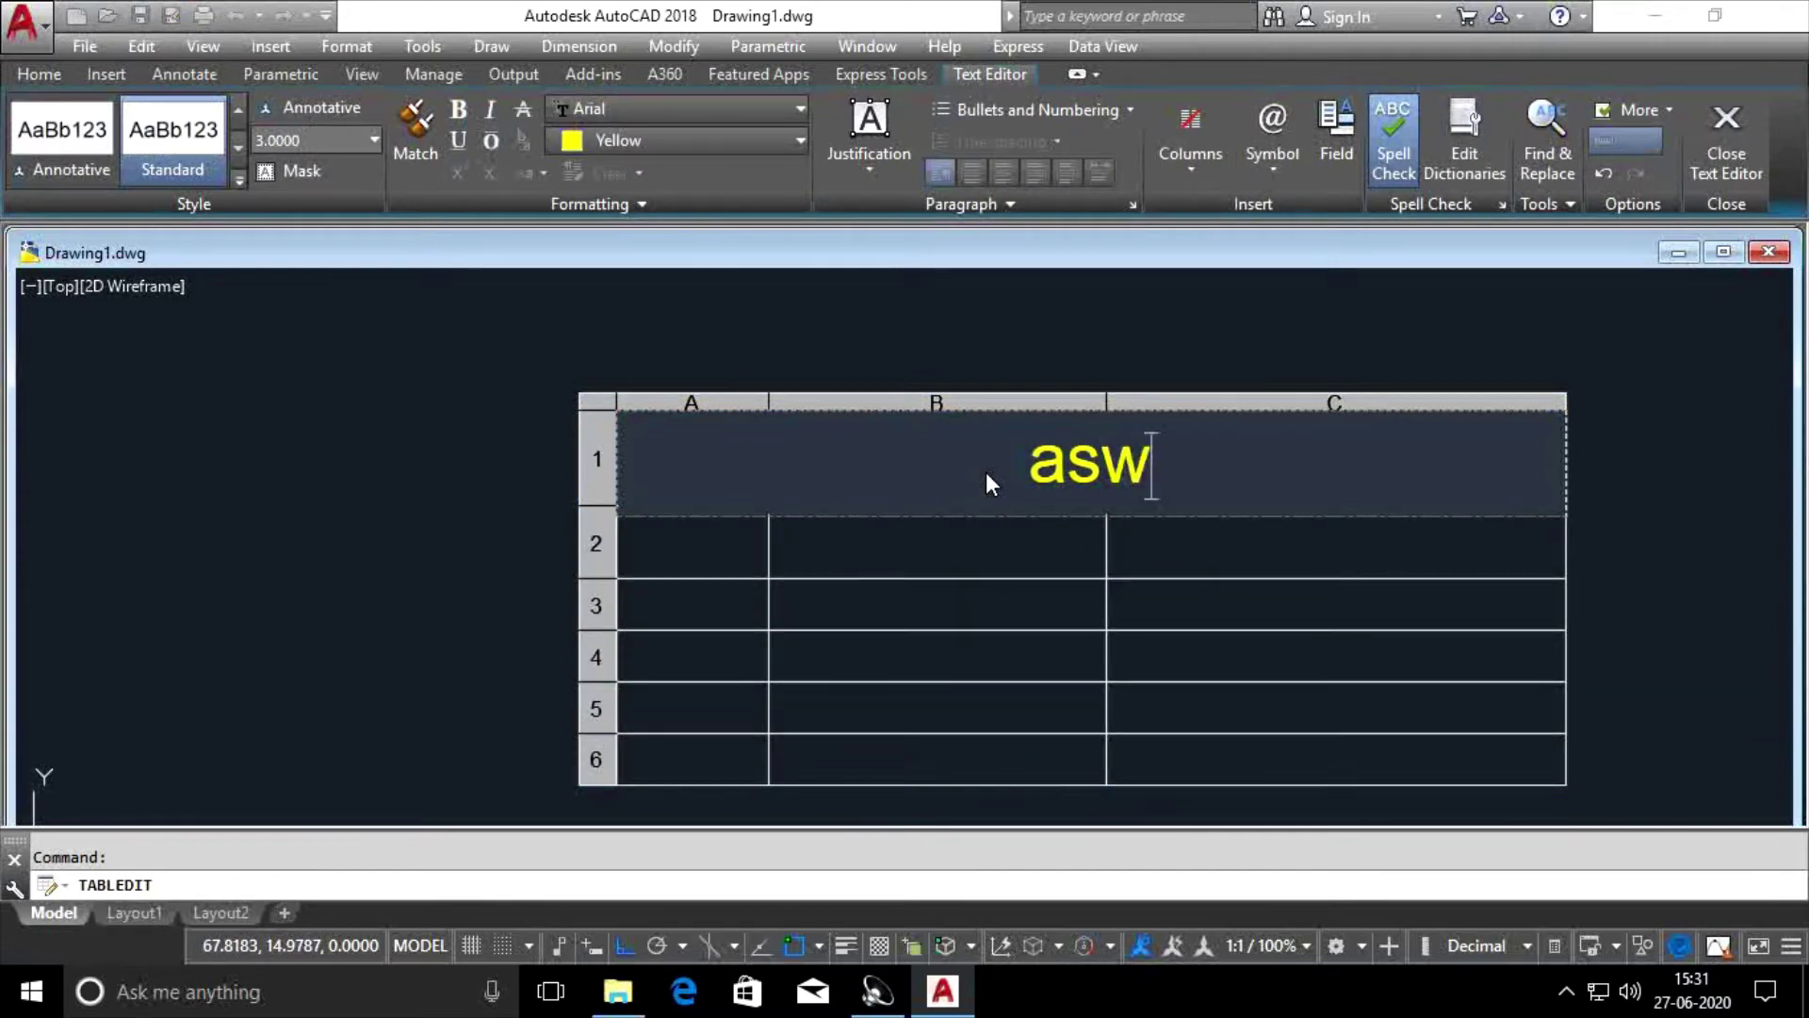
{"action": "left_click", "coordinate": [708, 539]}
Enter the headers qw, er and fg in cells A2, B2 and C2.
{"action": "left_click", "coordinate": [708, 539]}
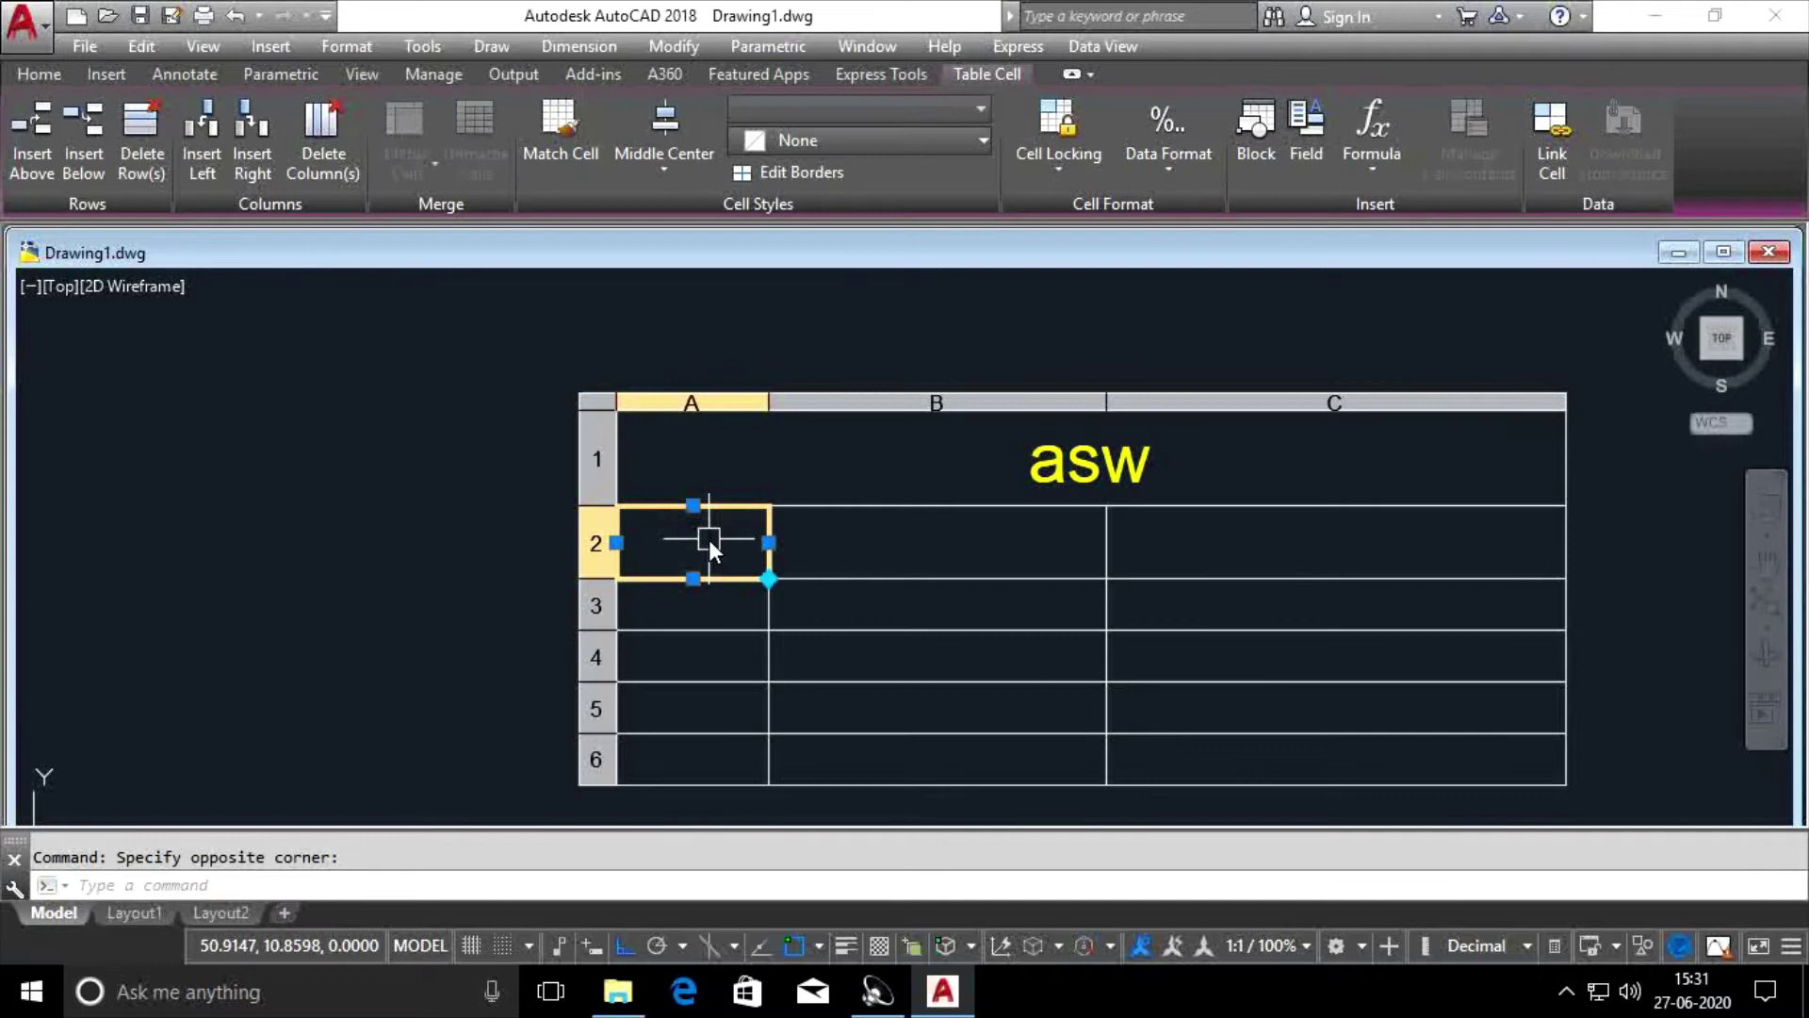
{"action": "type", "text": "qw"}
{"action": "left_click", "coordinate": [903, 555]}
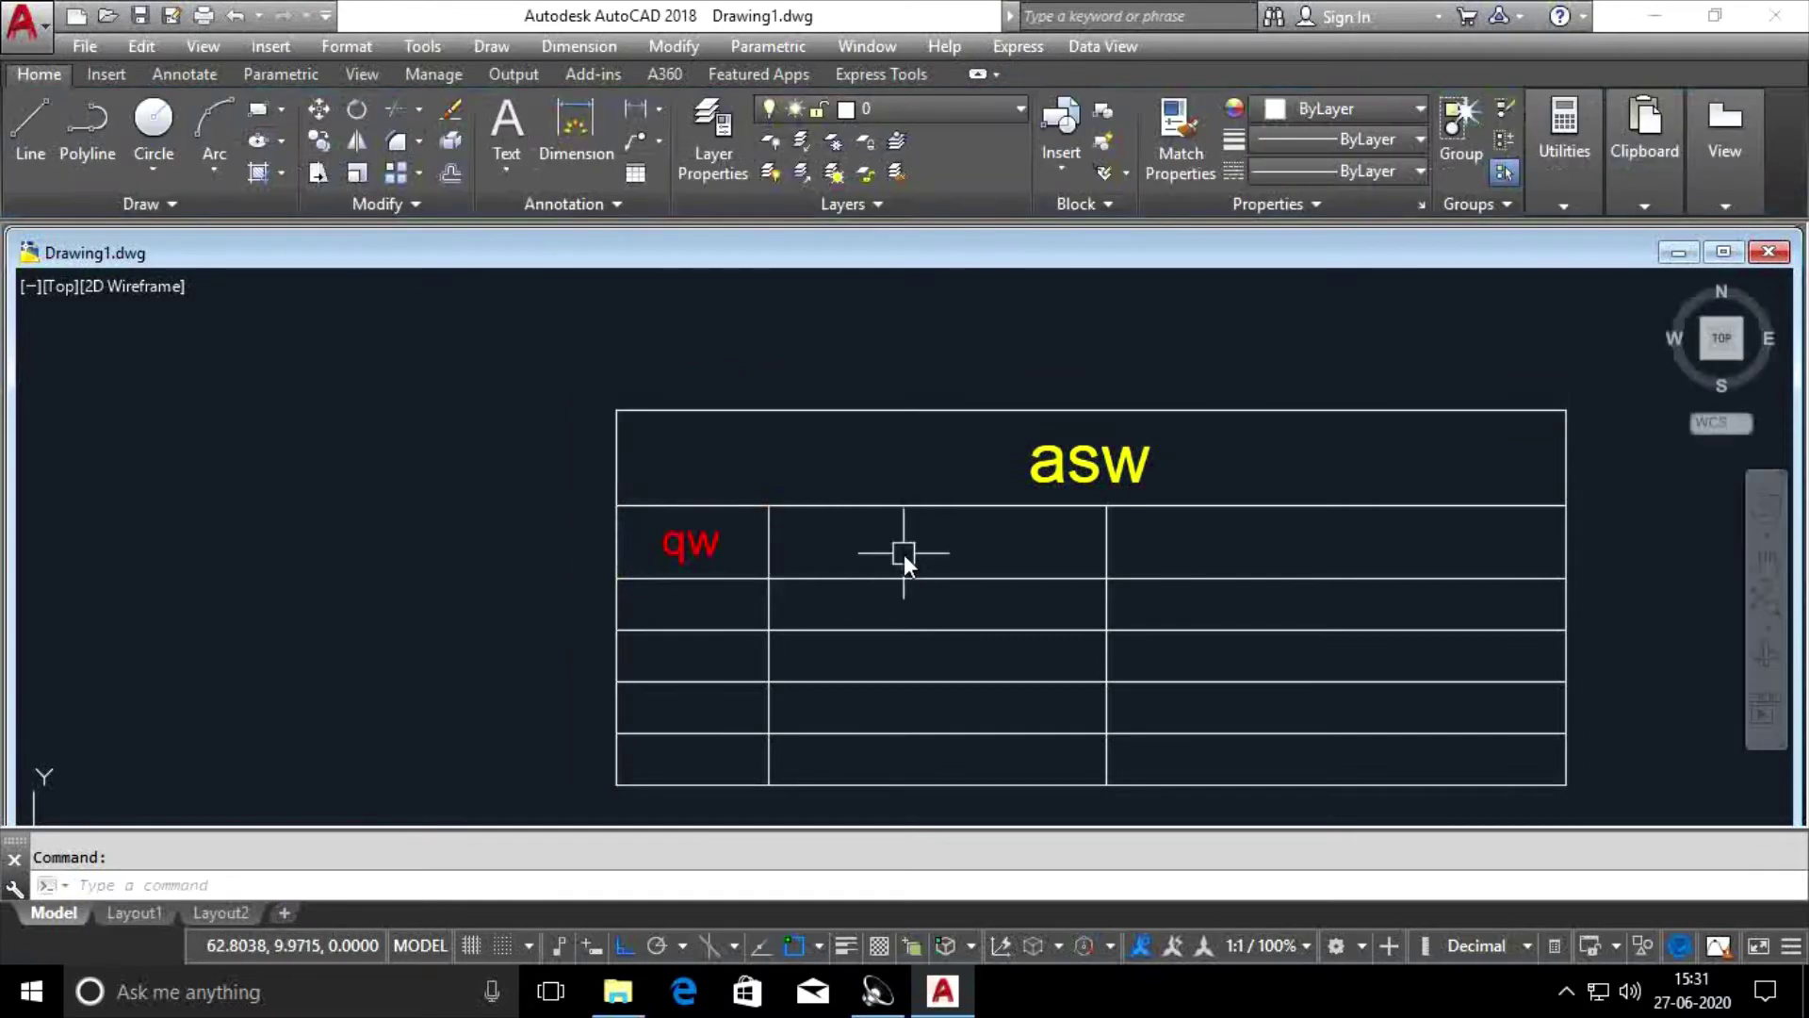
{"action": "left_click", "coordinate": [902, 554]}
{"action": "type", "text": "er"}
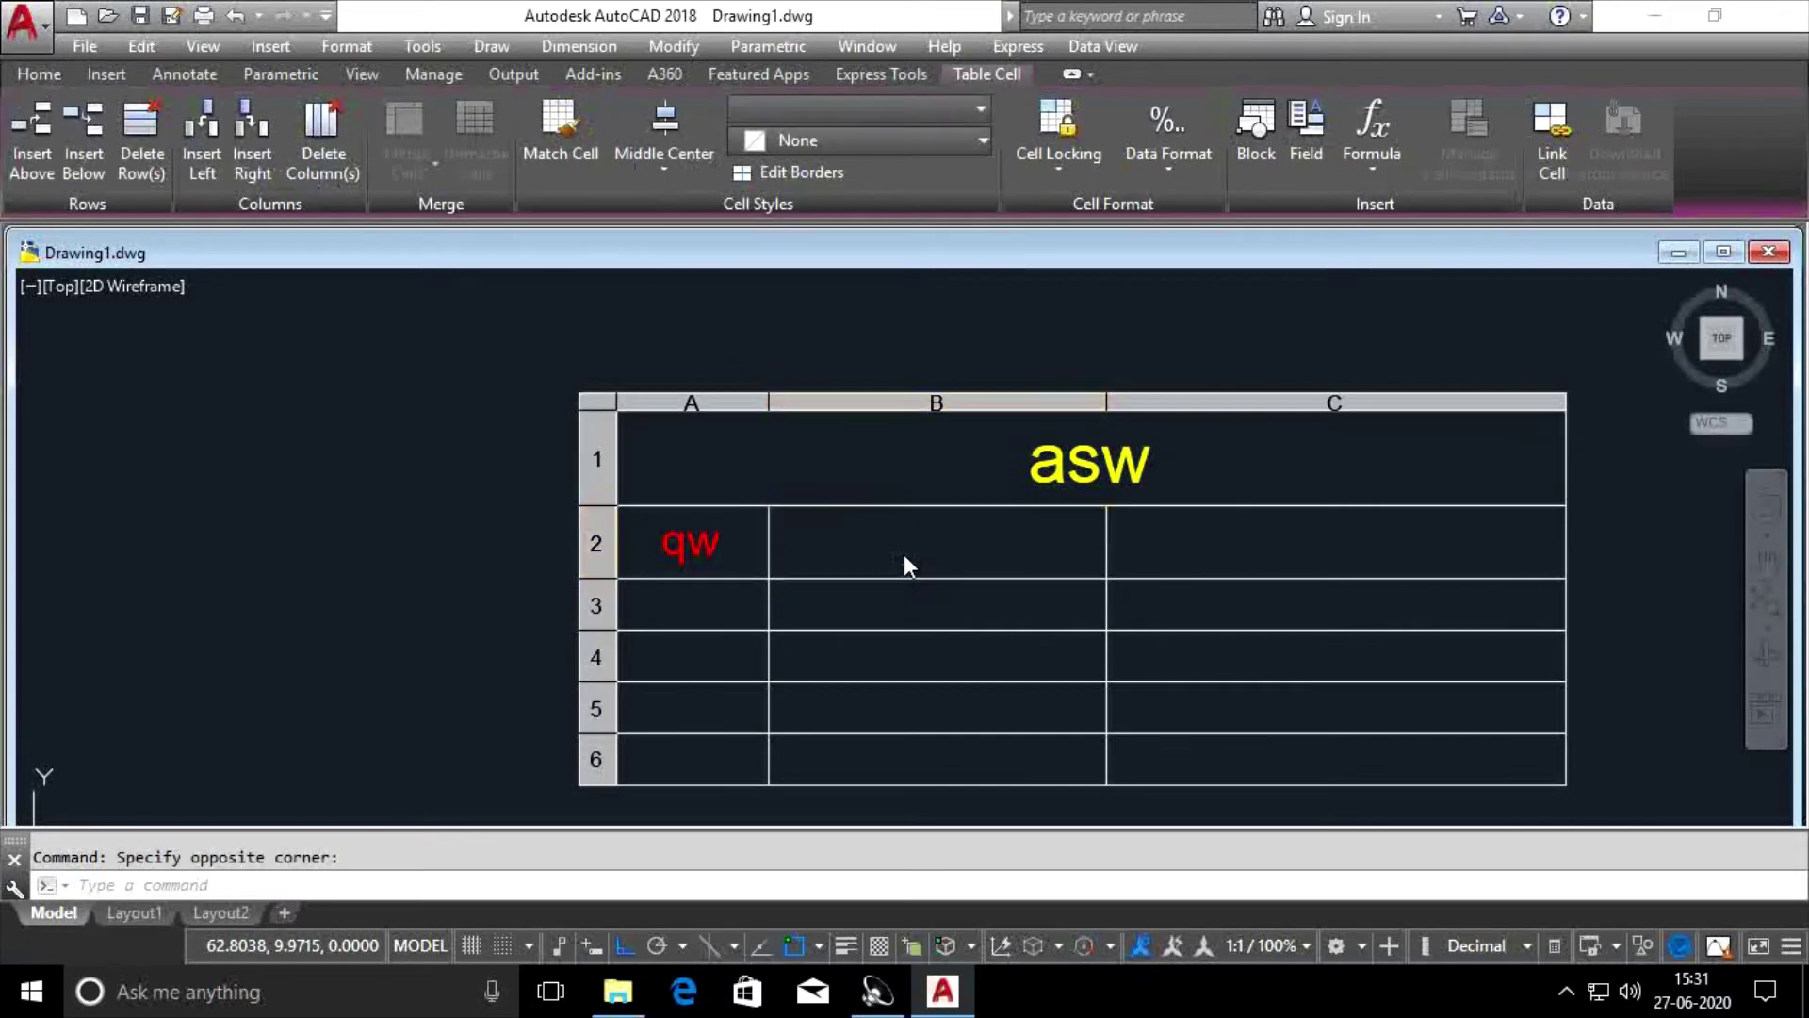
{"action": "left_click", "coordinate": [1242, 547]}
{"action": "left_click", "coordinate": [1242, 547]}
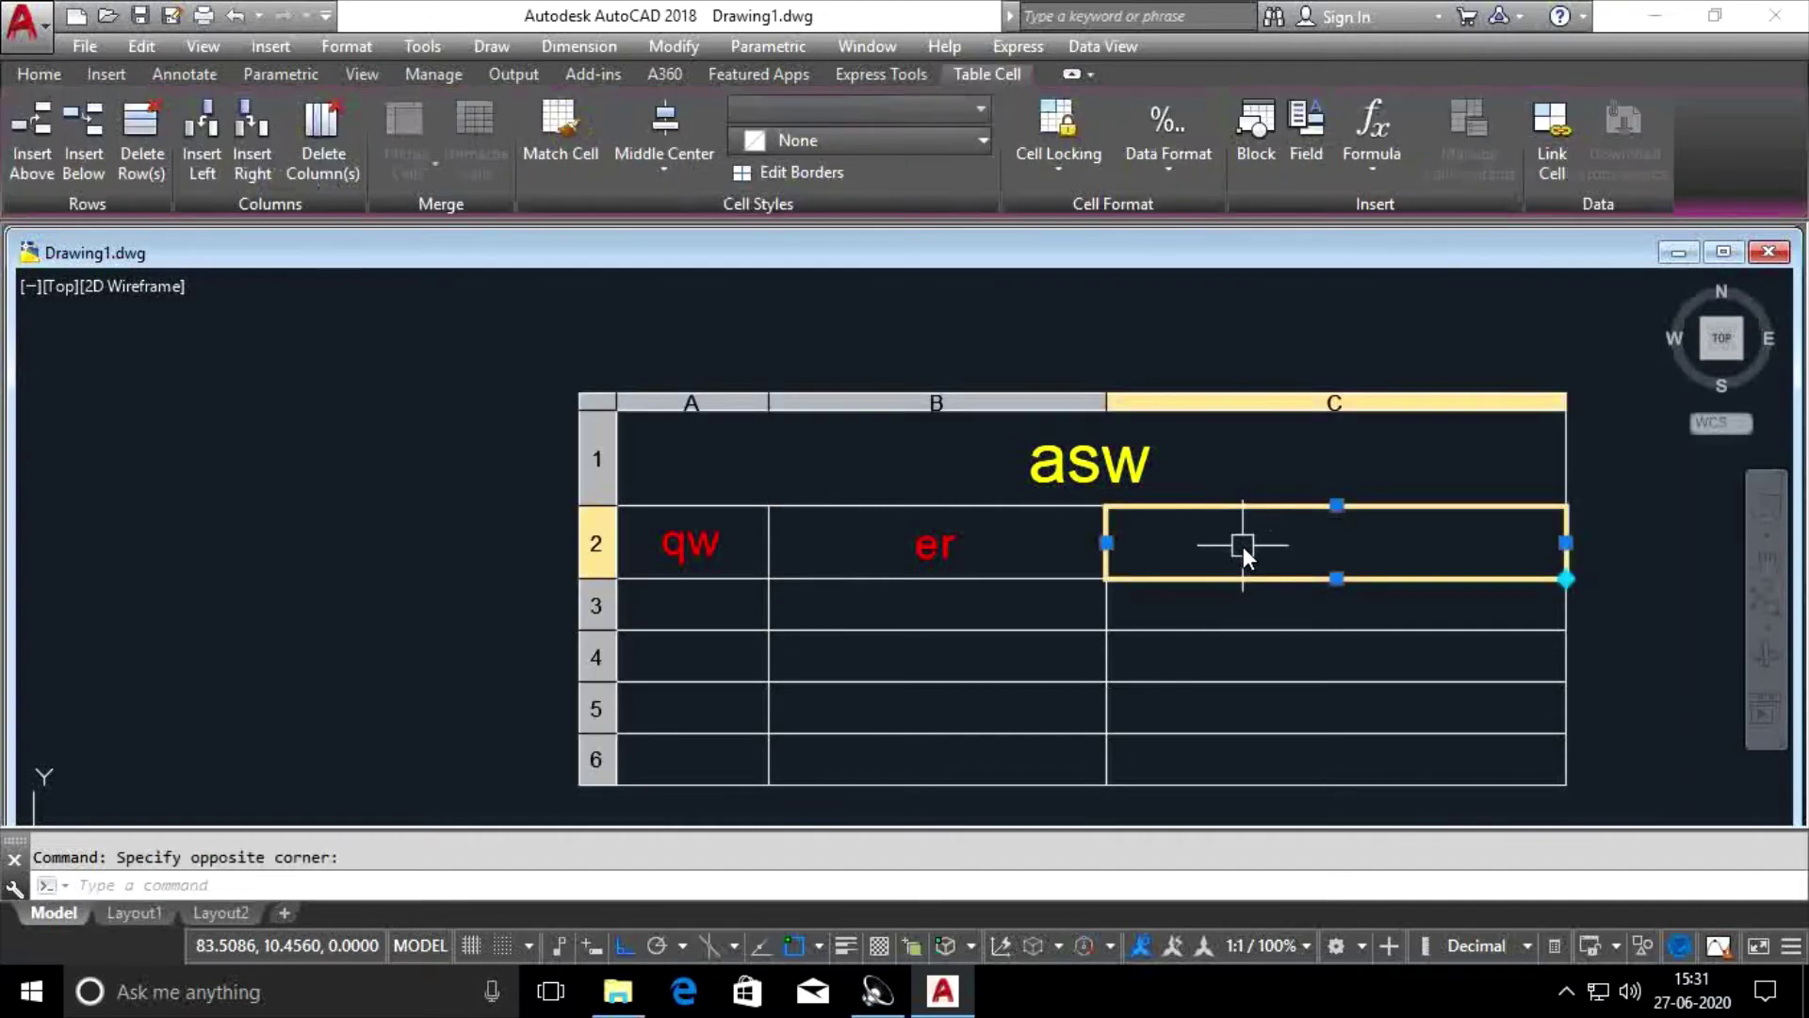
{"action": "type", "text": "fg"}
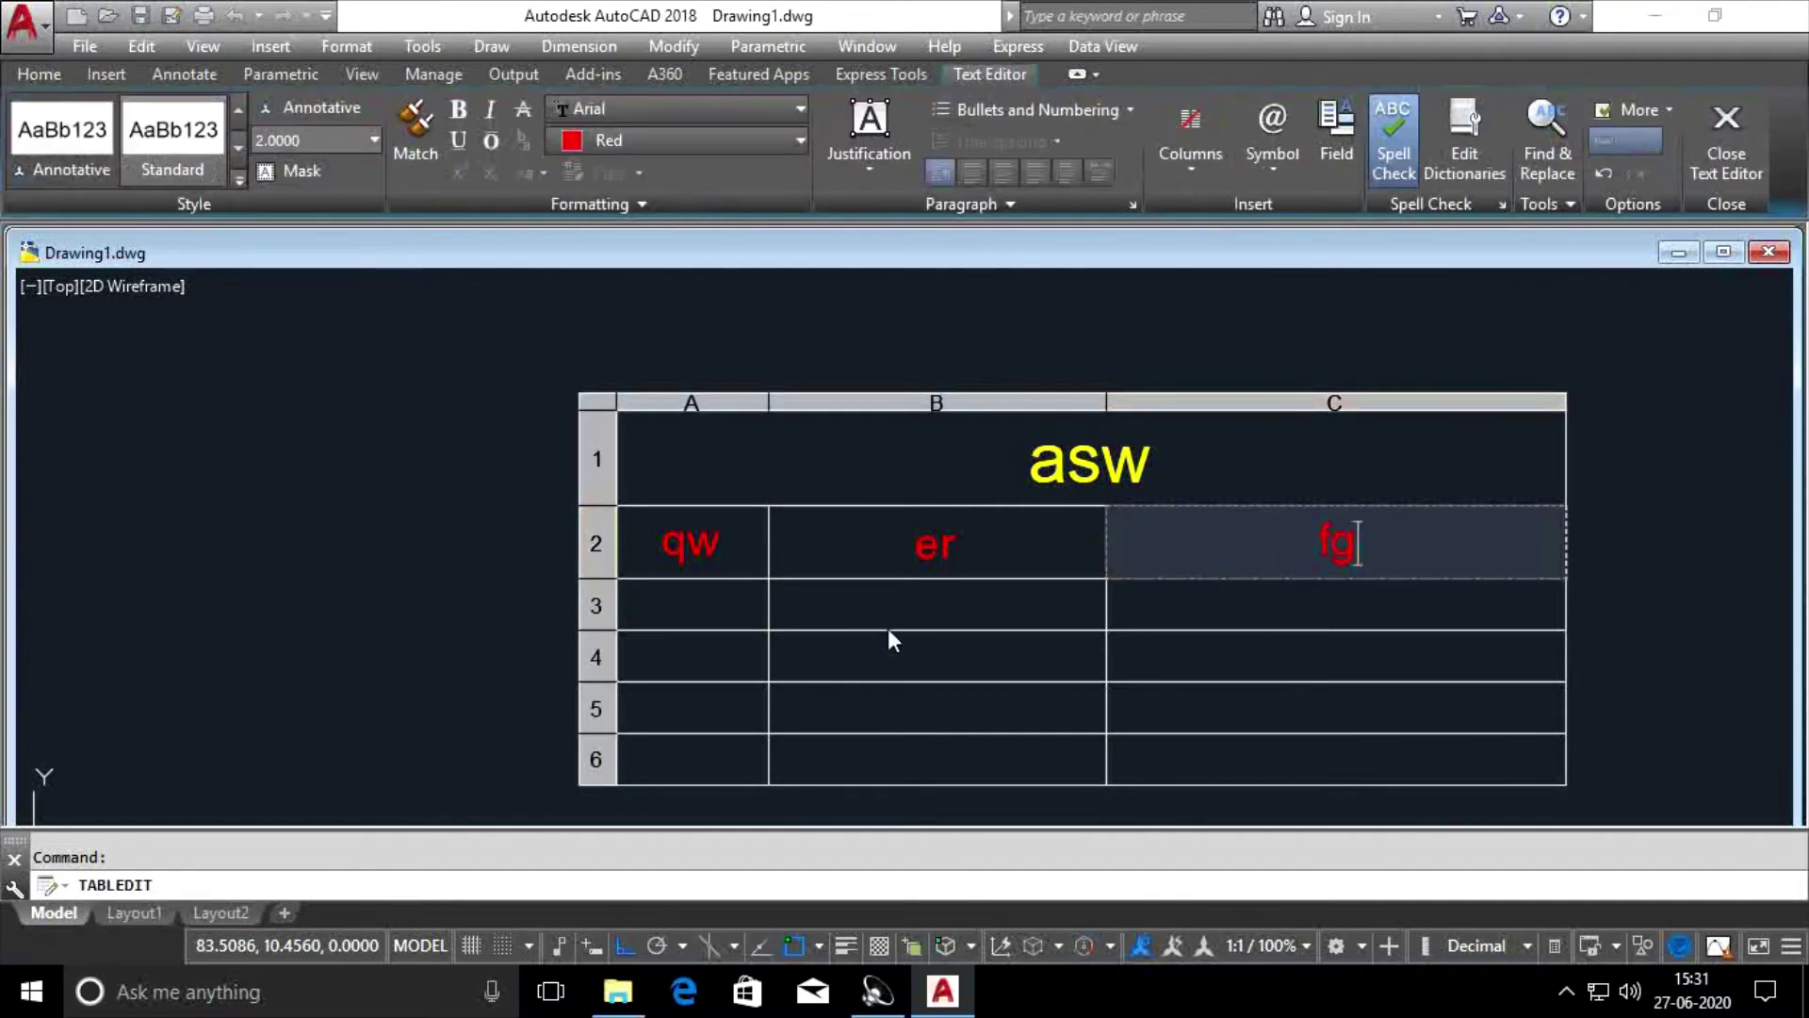
{"action": "left_click", "coordinate": [692, 610]}
{"action": "left_click", "coordinate": [691, 611]}
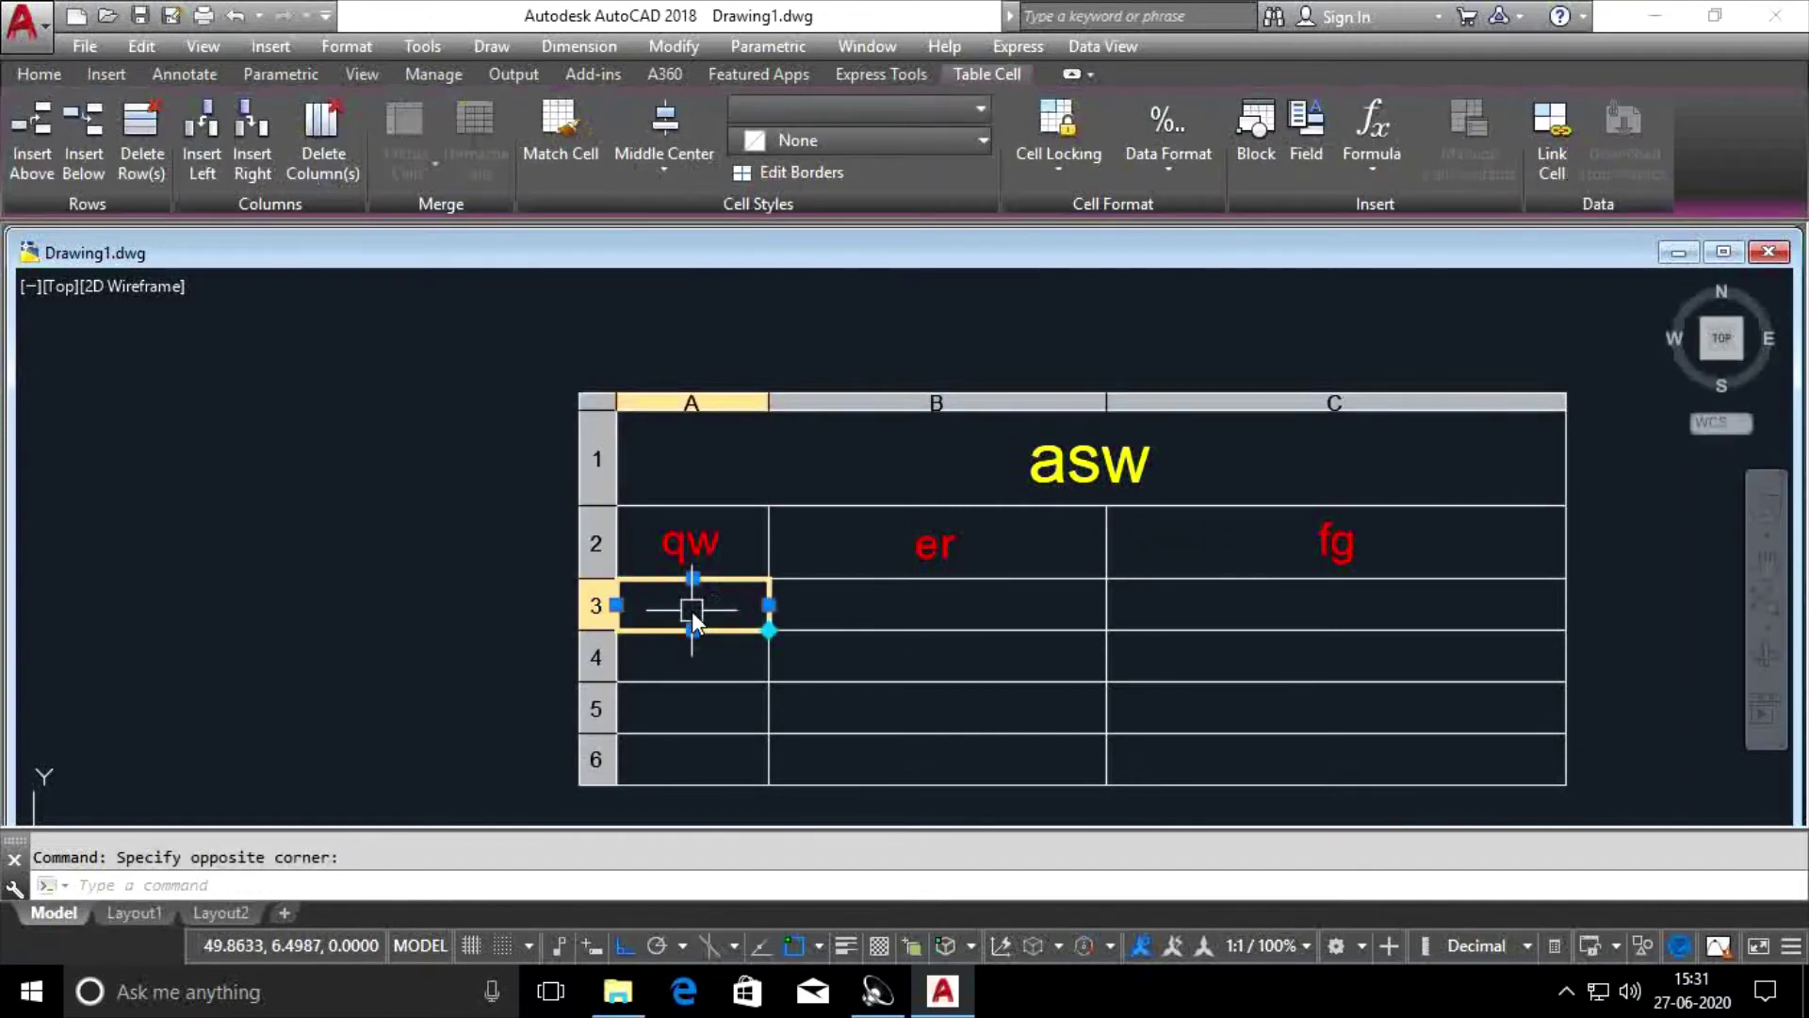
Fill row 3 with cv, kl and io.
{"action": "type", "text": "cv"}
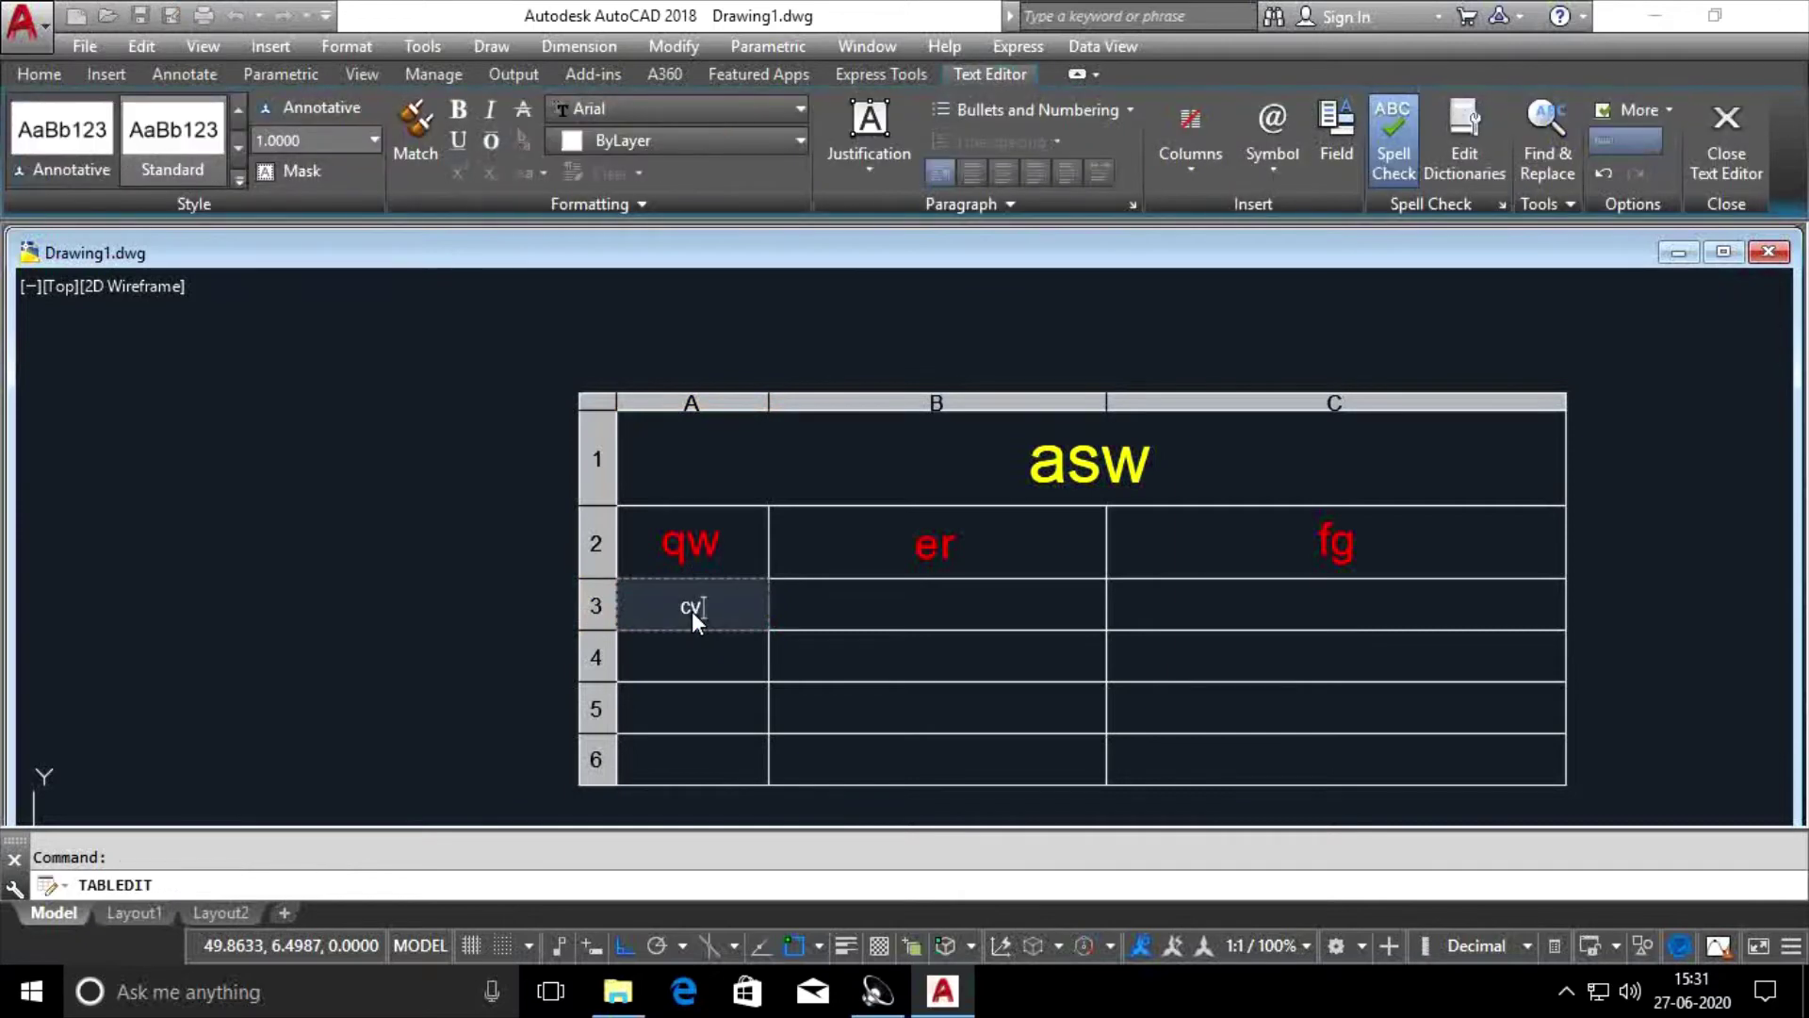
{"action": "key", "text": "Tab"}
{"action": "type", "text": "kl"}
{"action": "key", "text": "Tab"}
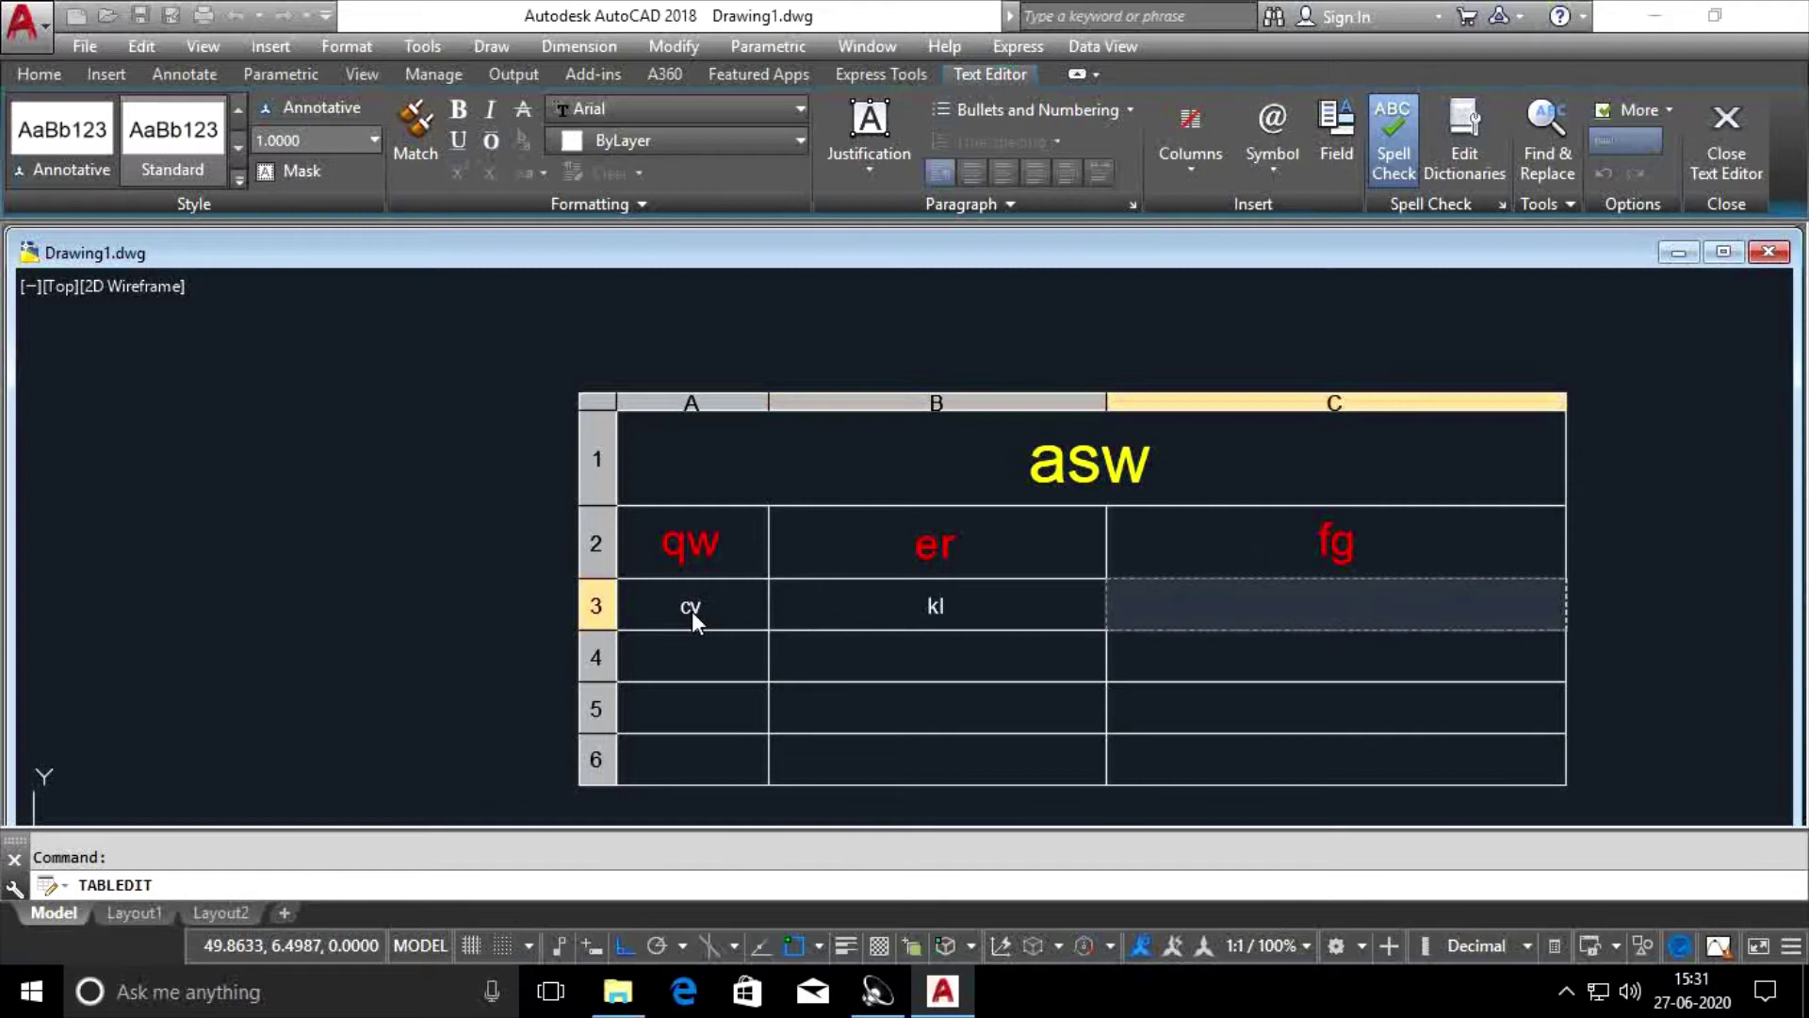
{"action": "type", "text": "io"}
{"action": "left_click", "coordinate": [673, 653]}
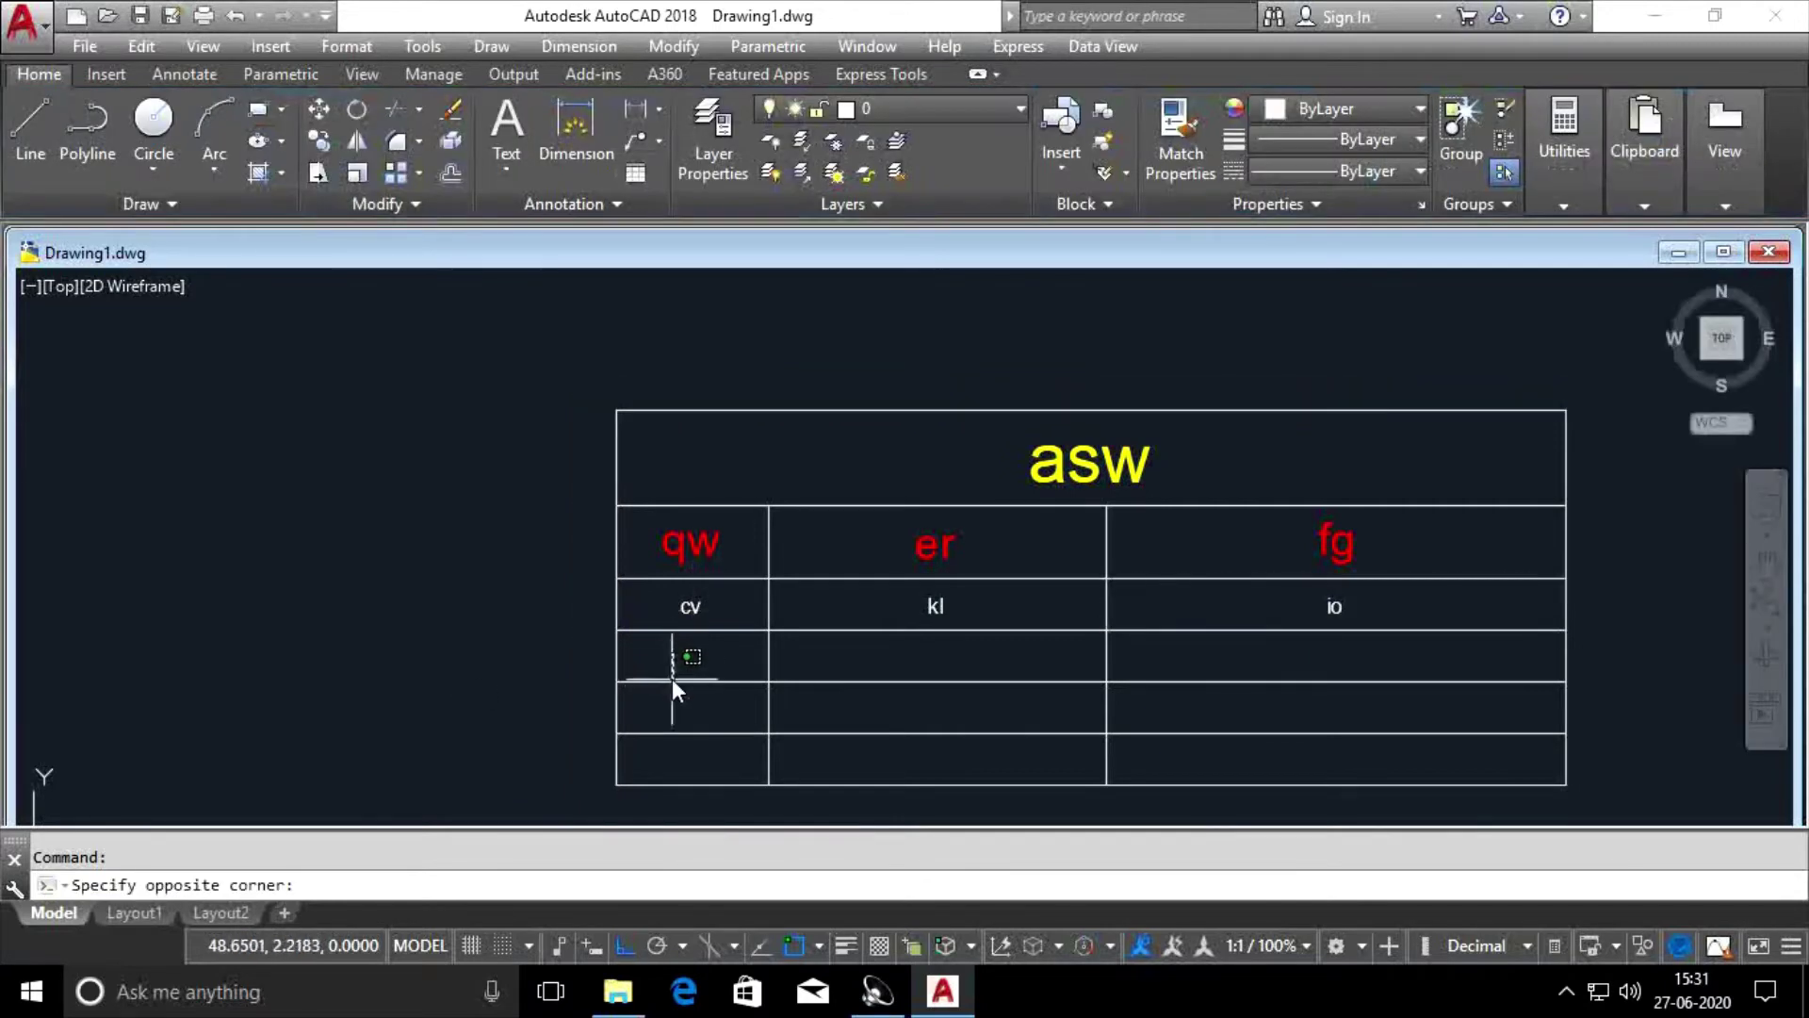
Fill row 4 with ki, hm and ui, and put th in cell C5.
{"action": "left_click", "coordinate": [673, 670]}
{"action": "double_click", "coordinate": [673, 670]}
{"action": "type", "text": "k"}
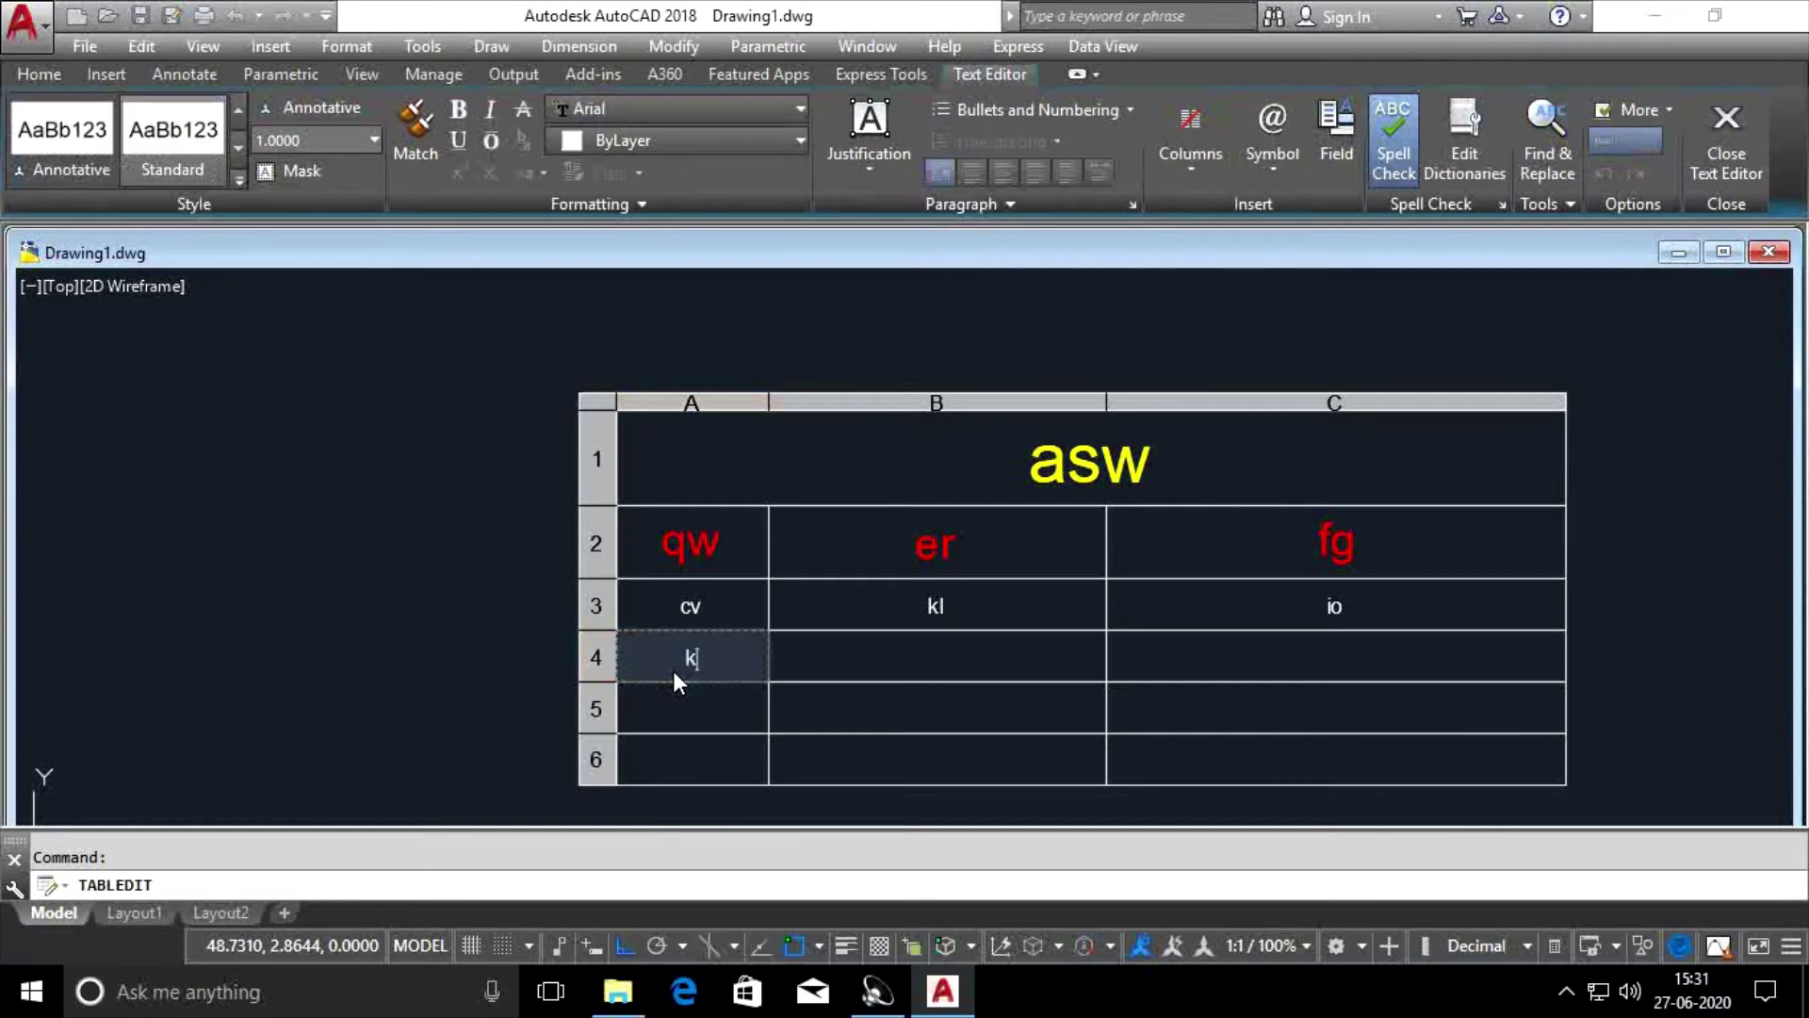
{"action": "type", "text": "i"}
{"action": "left_click", "coordinate": [927, 657]}
{"action": "type", "text": "Em"}
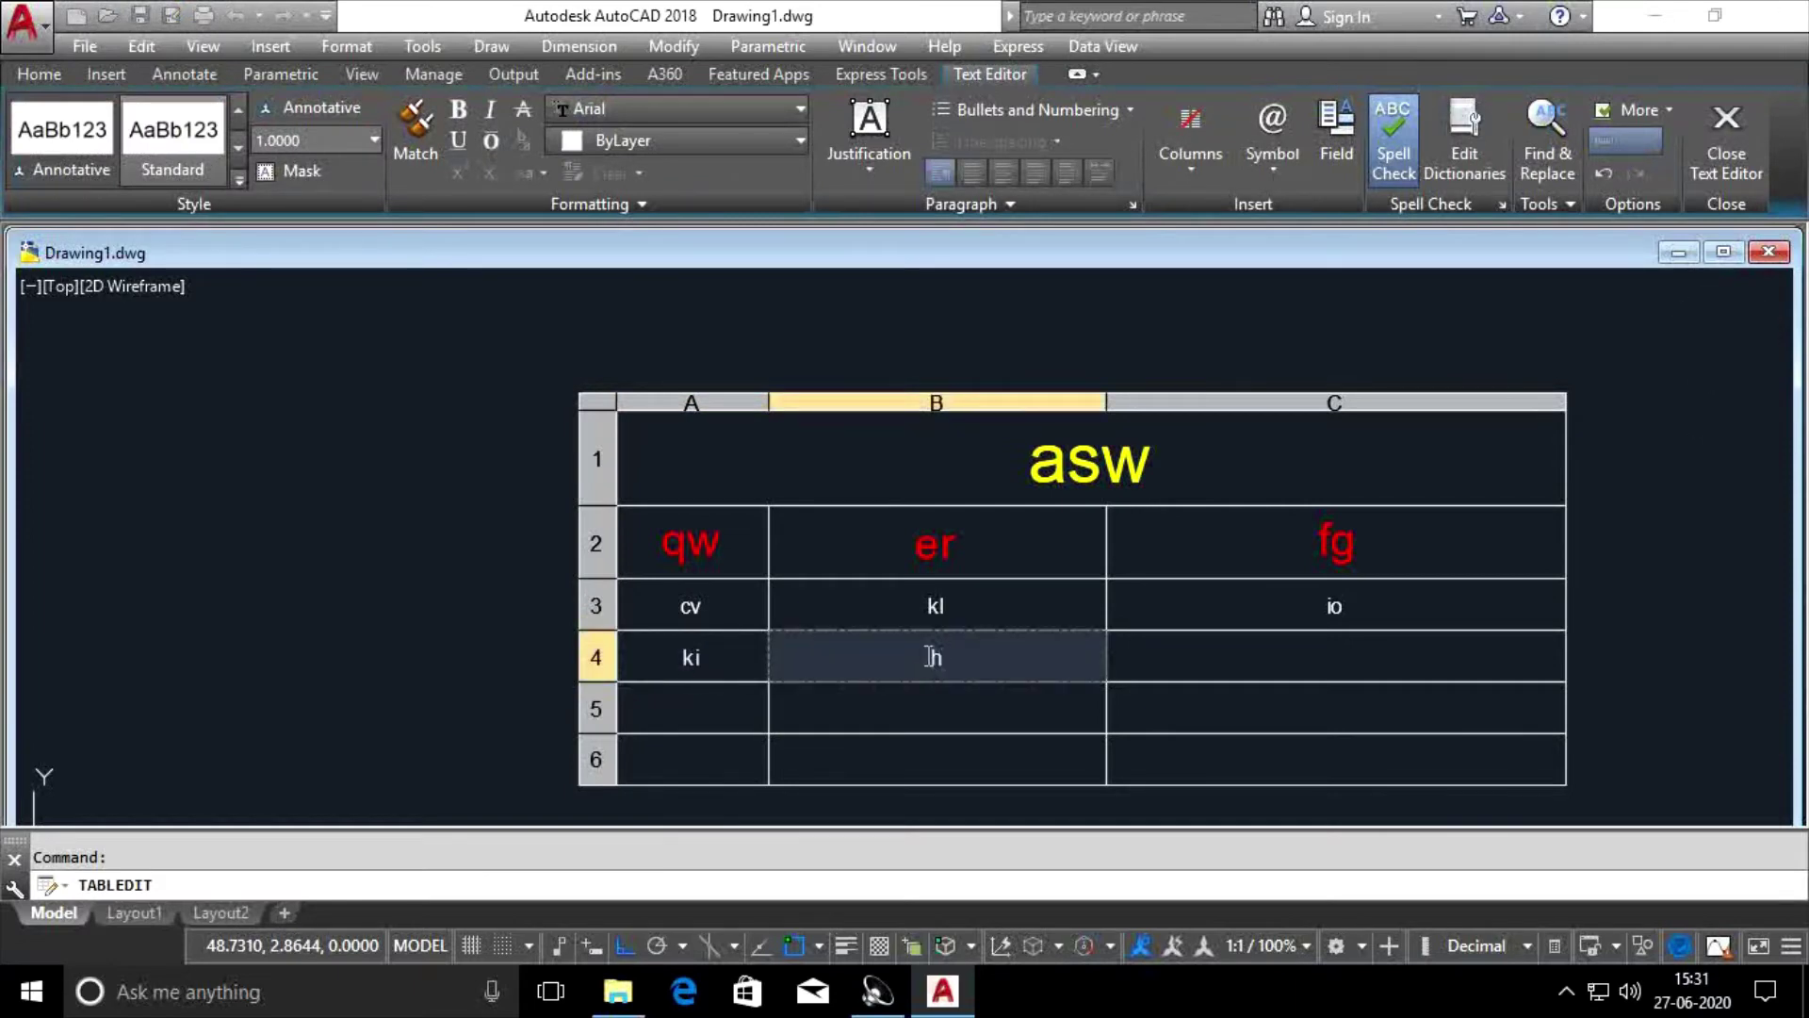
{"action": "key", "text": "Tab"}
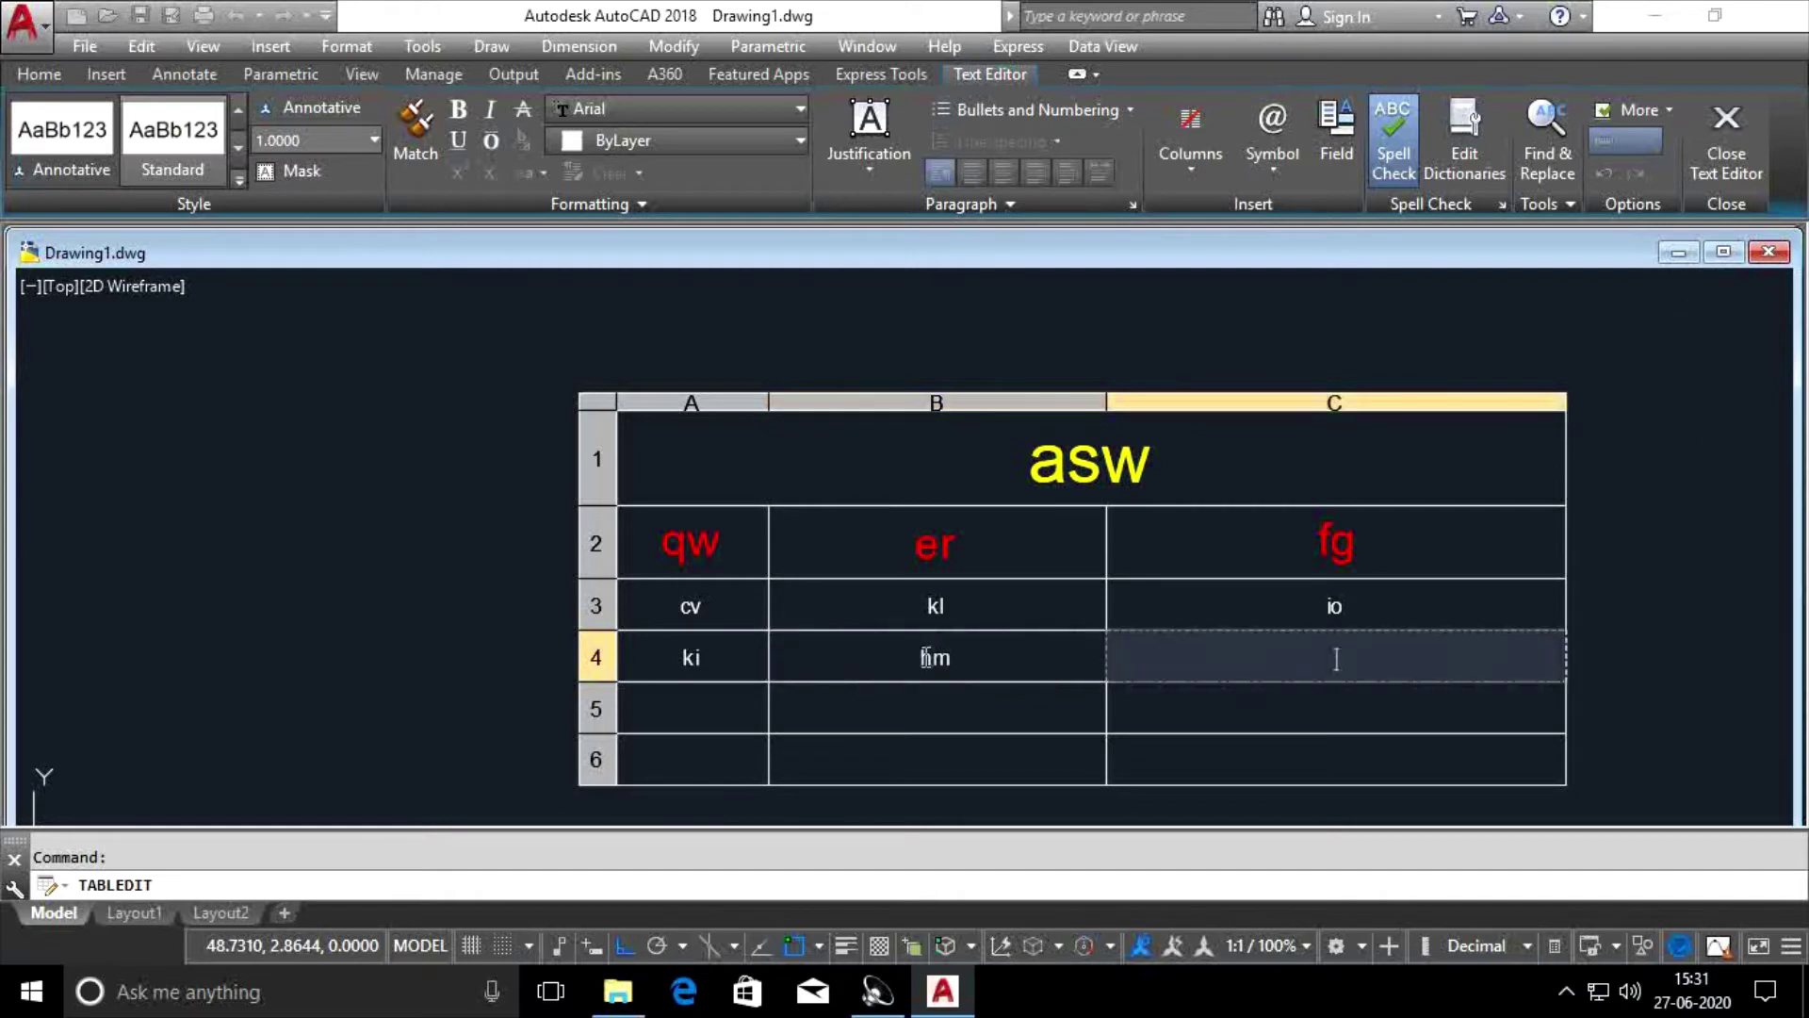
{"action": "type", "text": "ui"}
{"action": "key", "text": "Down"}
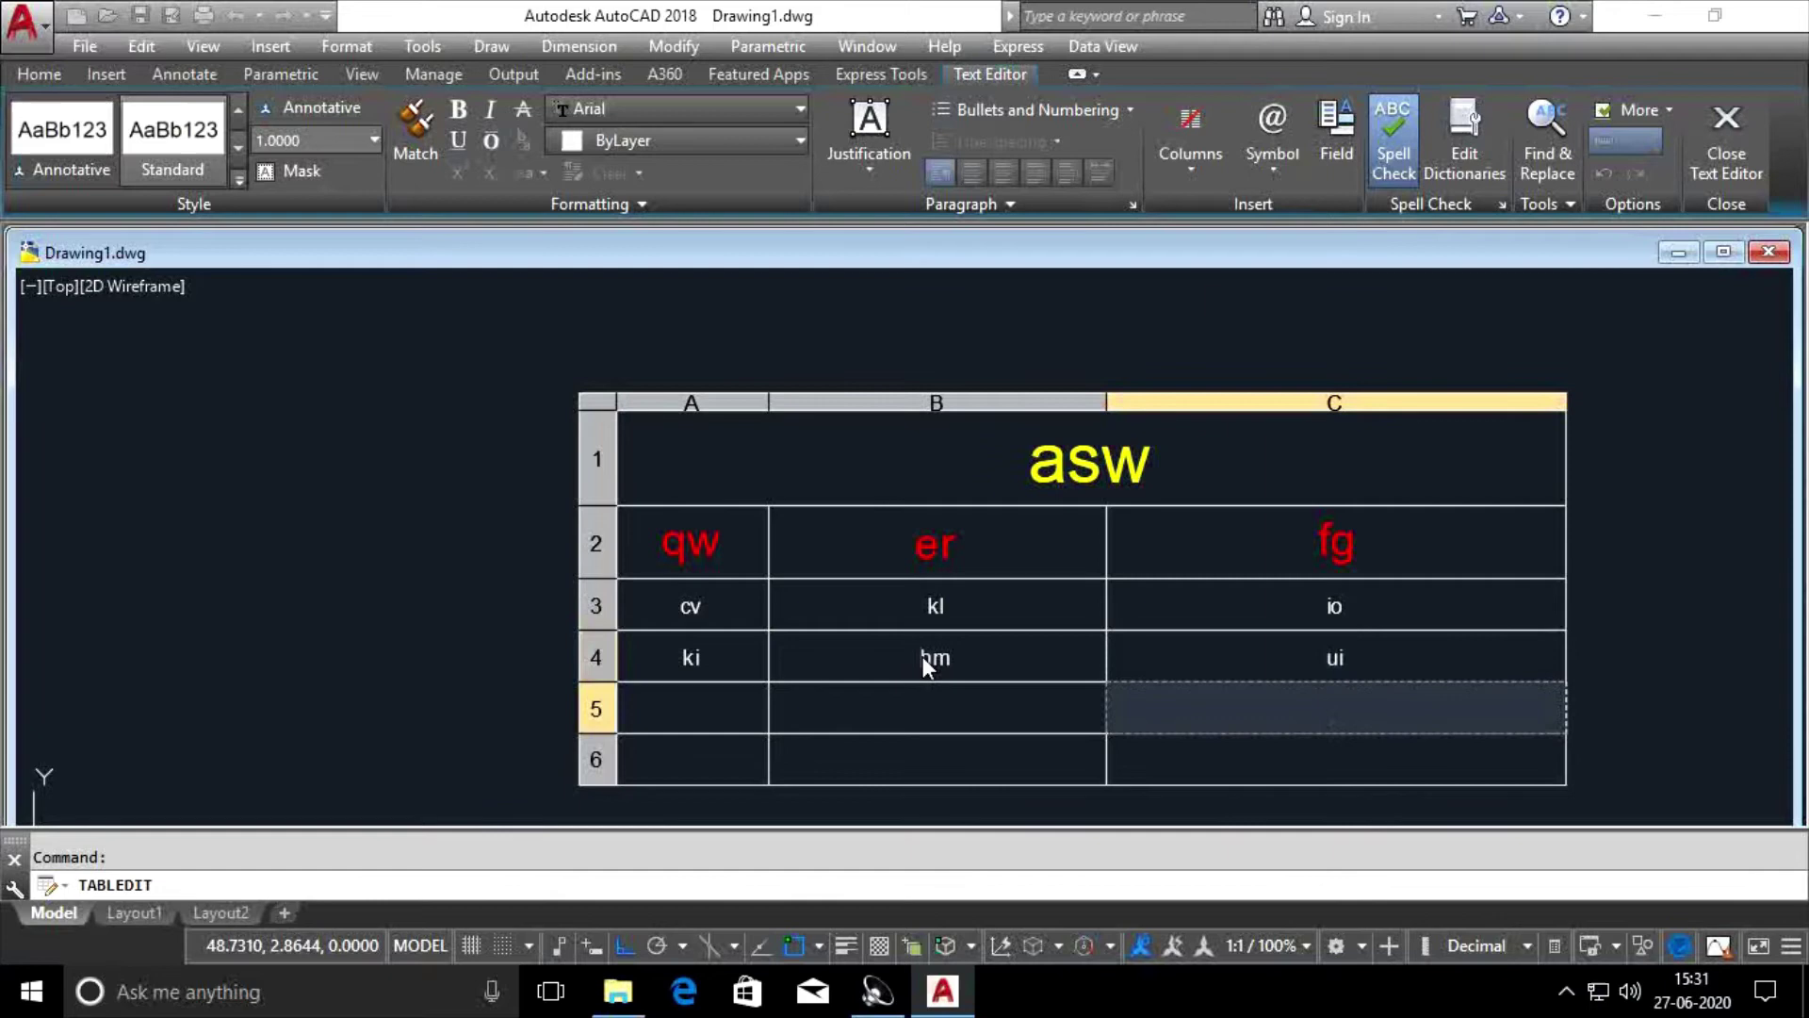
{"action": "type", "text": "th"}
{"action": "key", "text": "Left"}
{"action": "left_click", "coordinate": [935, 709]}
Fill cells B5 and A5 with kl and rt.
{"action": "left_click", "coordinate": [933, 712]}
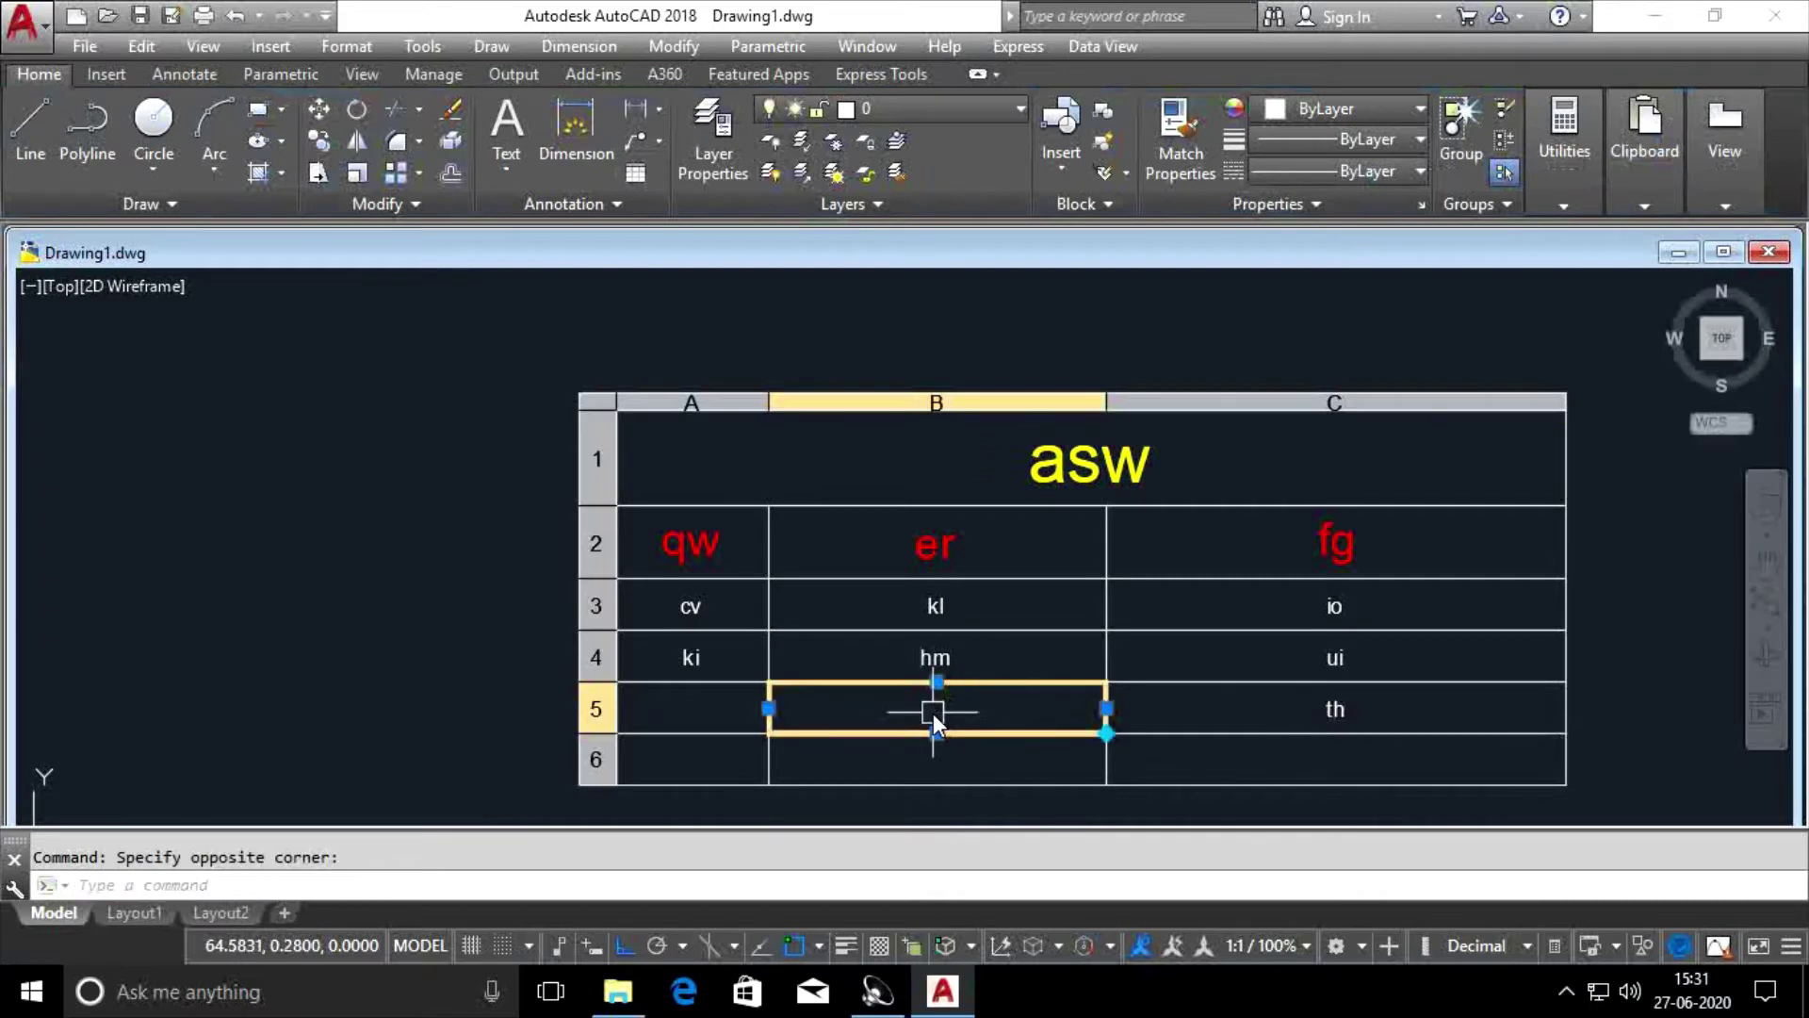
{"action": "type", "text": "kl"}
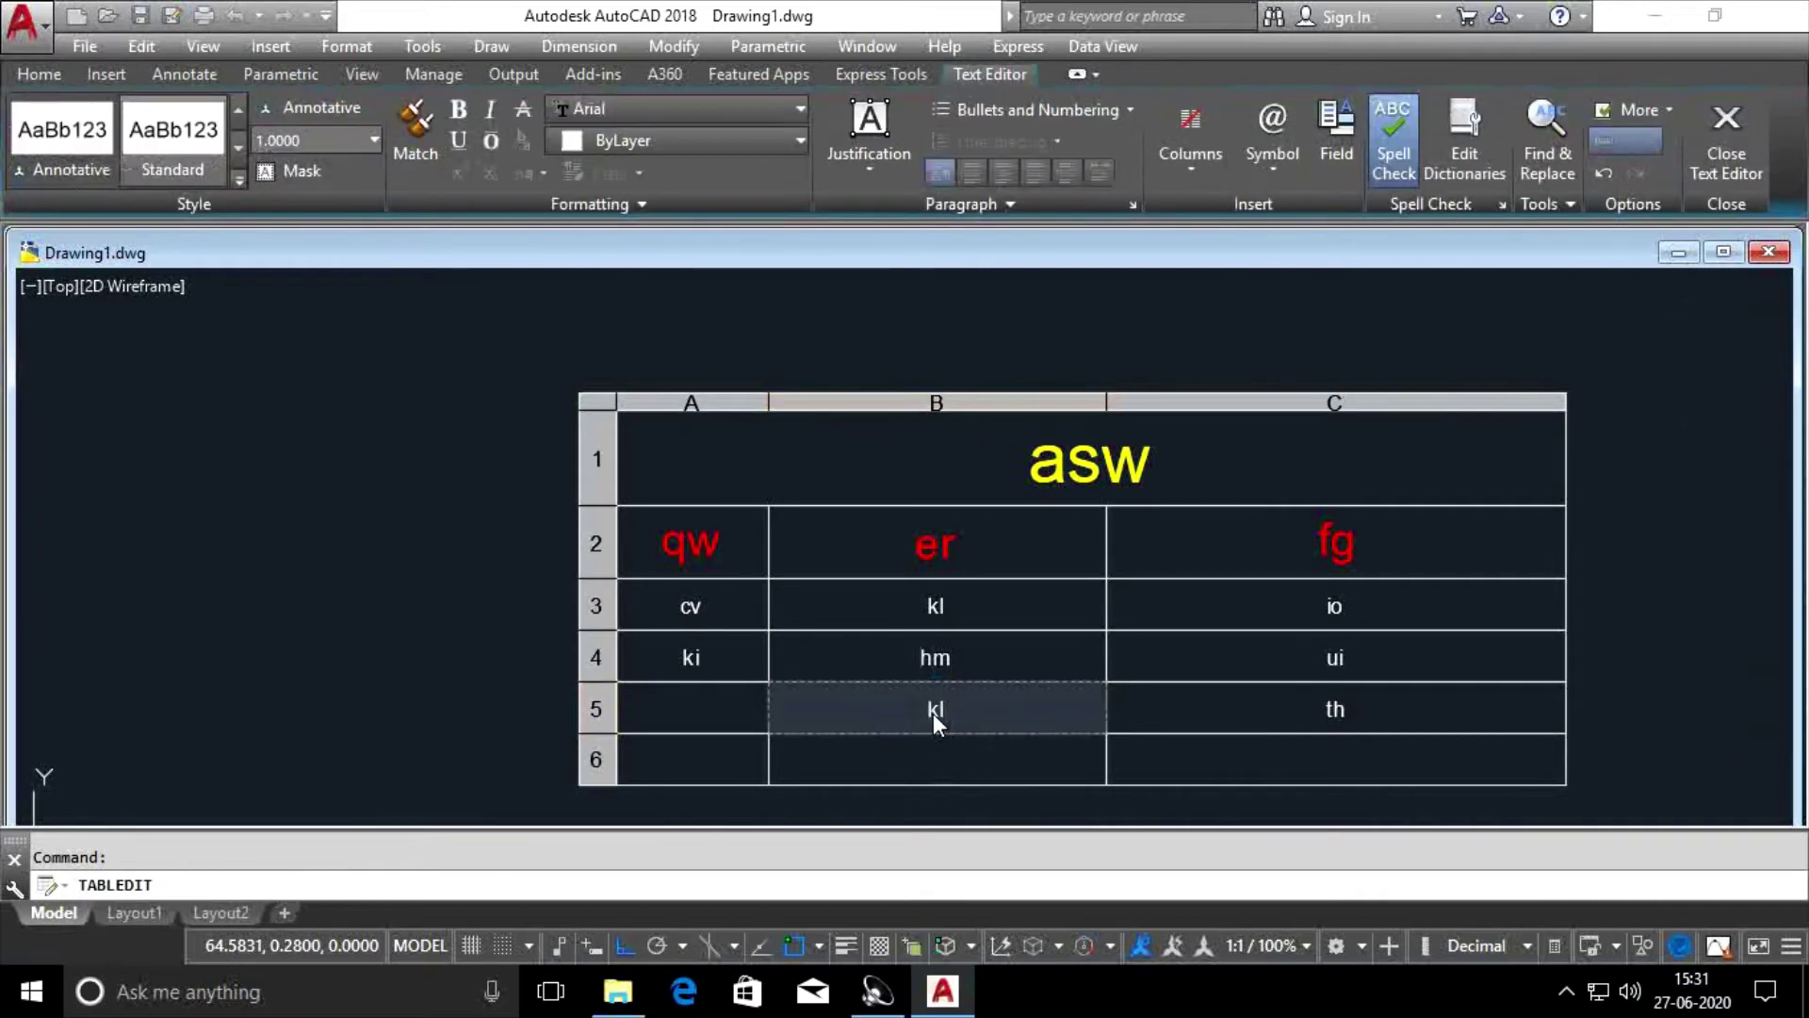
{"action": "left_click", "coordinate": [718, 703]}
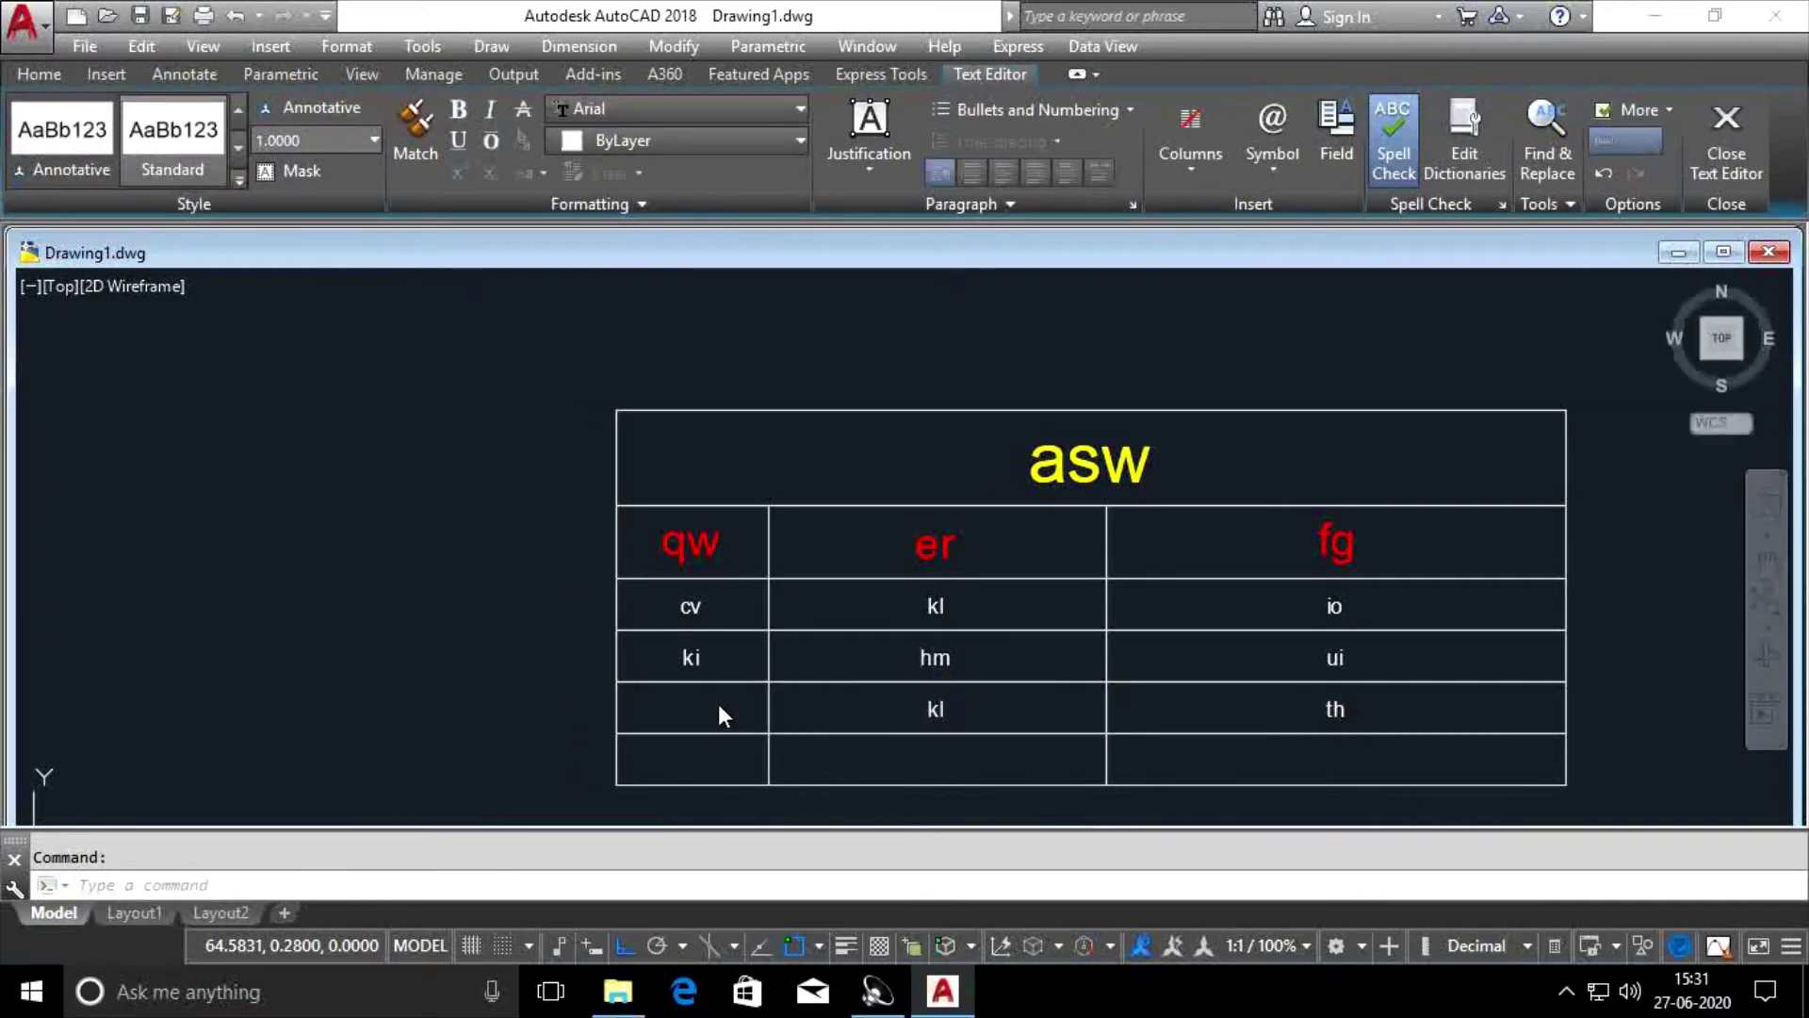
{"action": "left_click", "coordinate": [718, 703]}
{"action": "type", "text": "rt"}
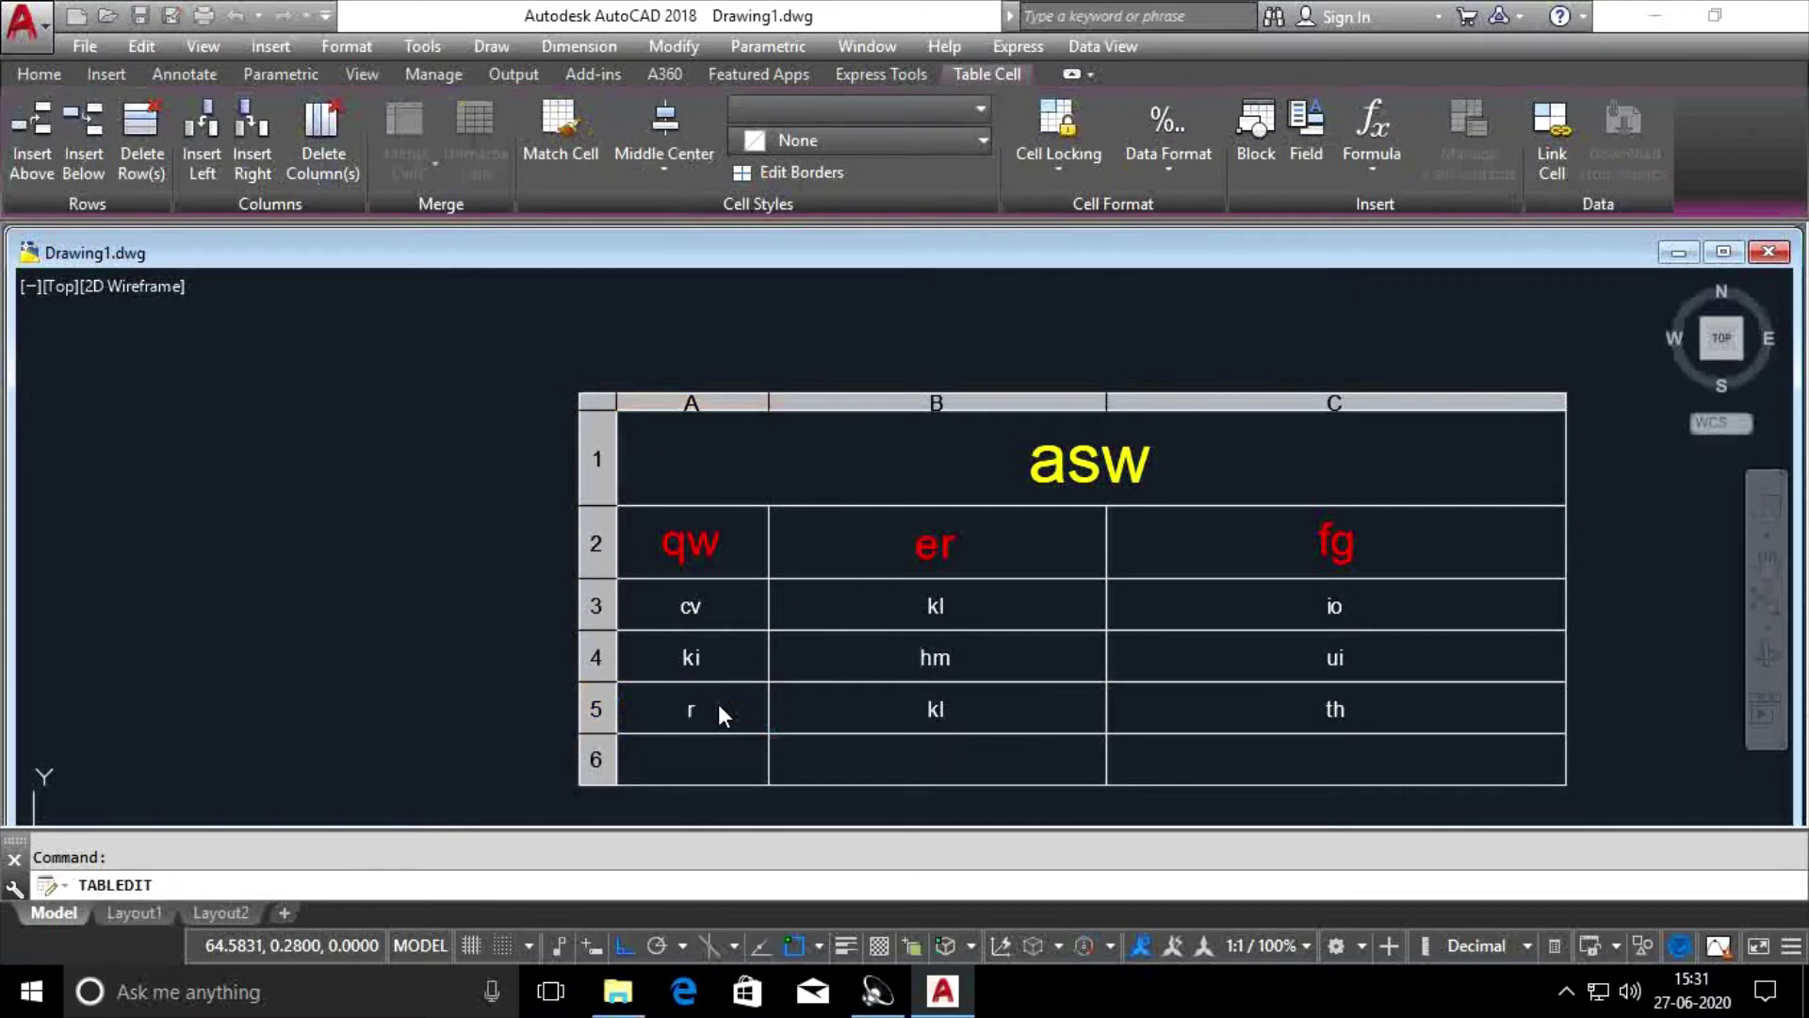
{"action": "left_click", "coordinate": [723, 750]}
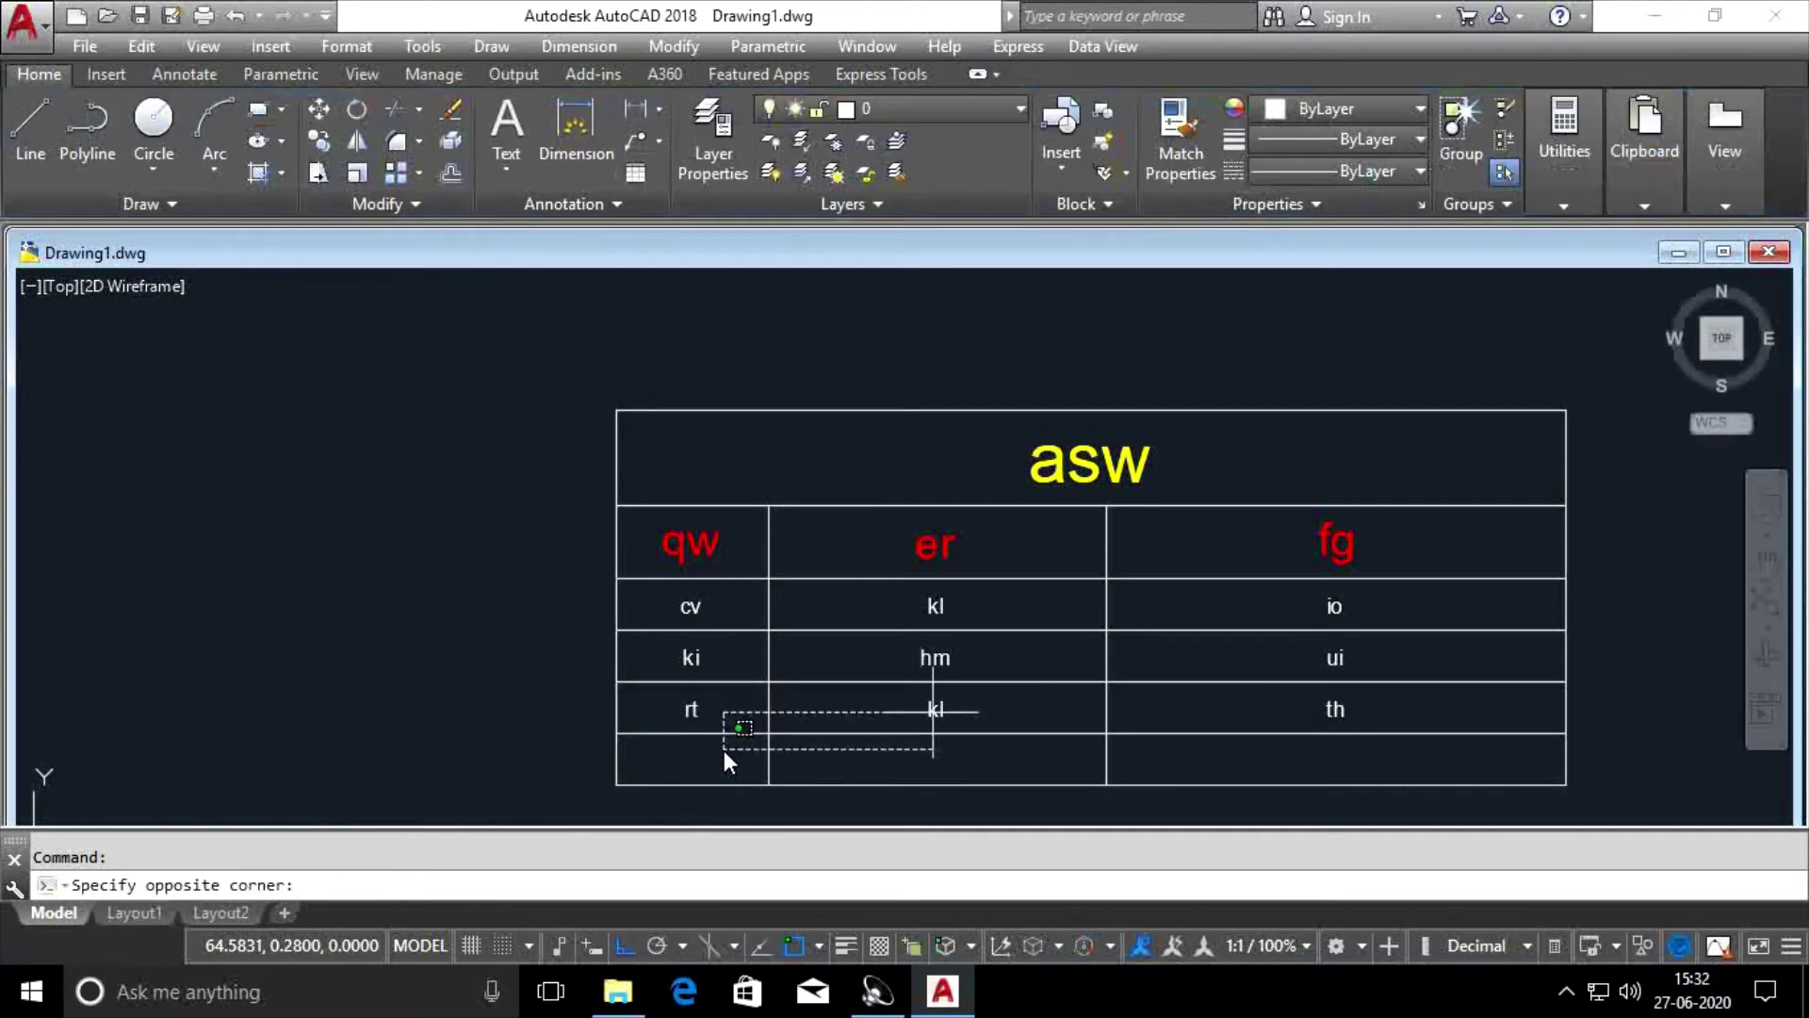
Fill row 6 with xc, lo and nm and finish editing the table.
{"action": "double_click", "coordinate": [663, 773]}
{"action": "type", "text": "xc"}
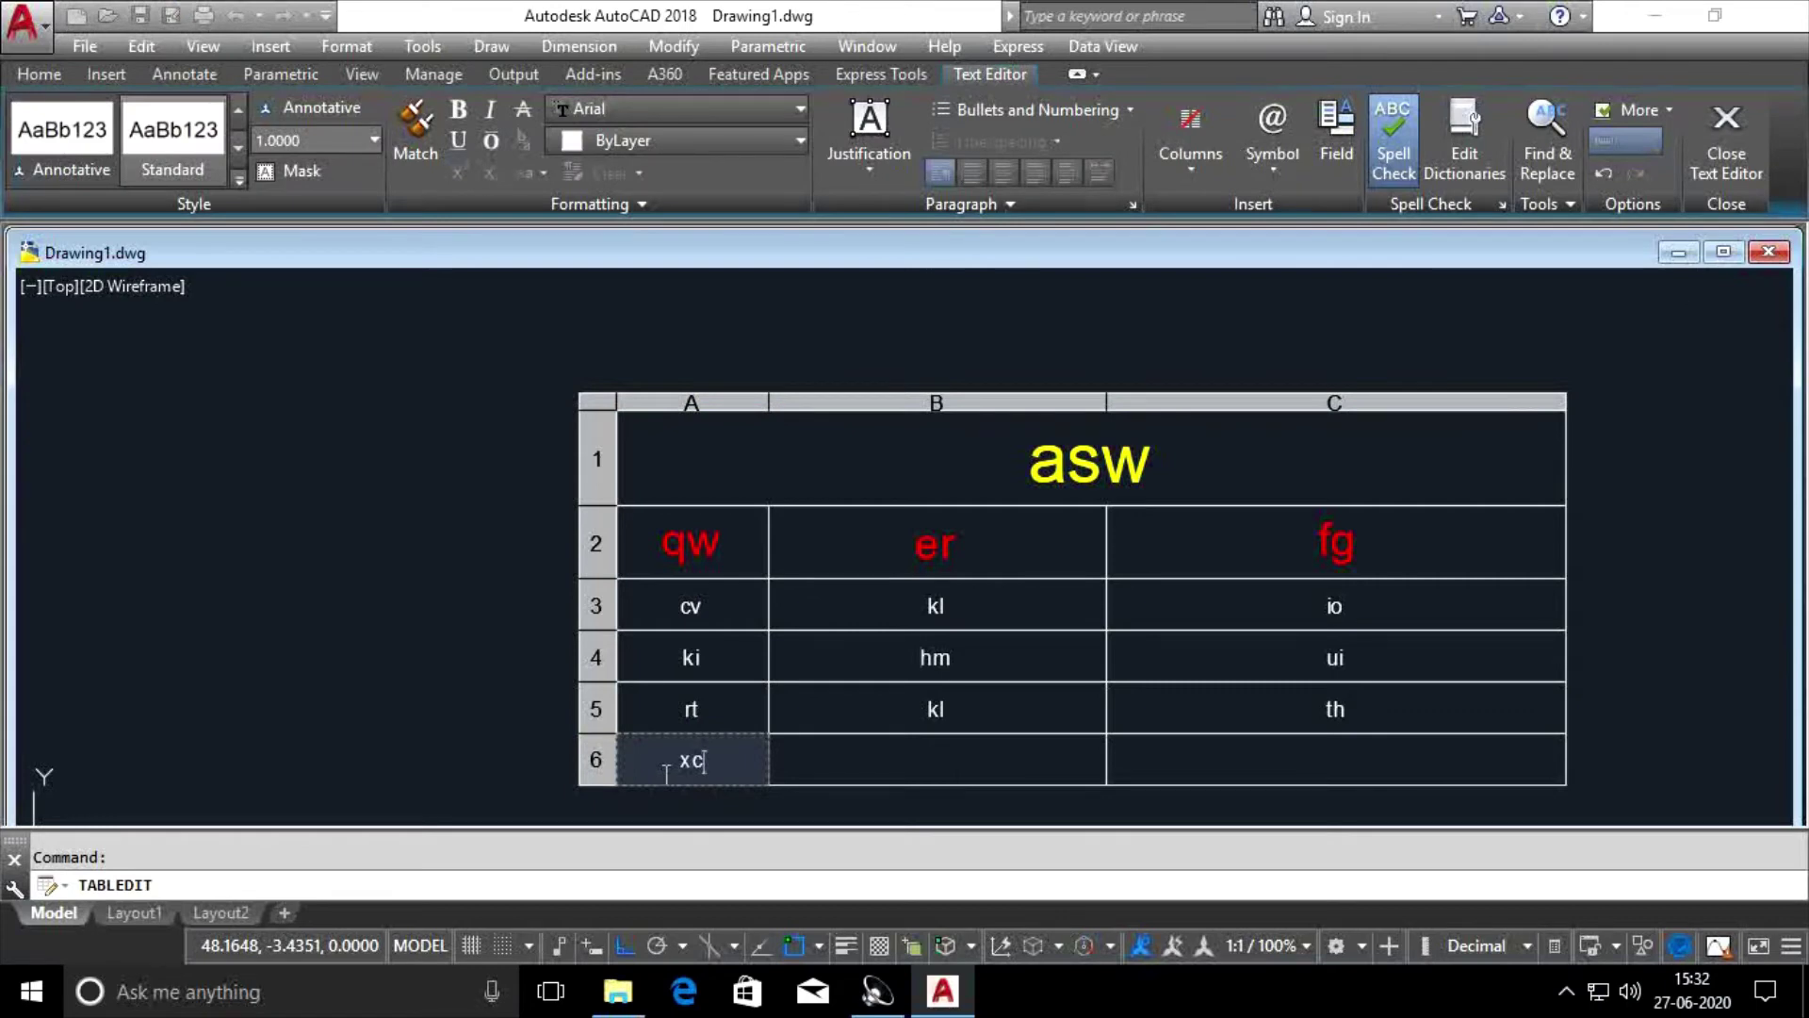
{"action": "key", "text": "Tab"}
{"action": "type", "text": "lo"}
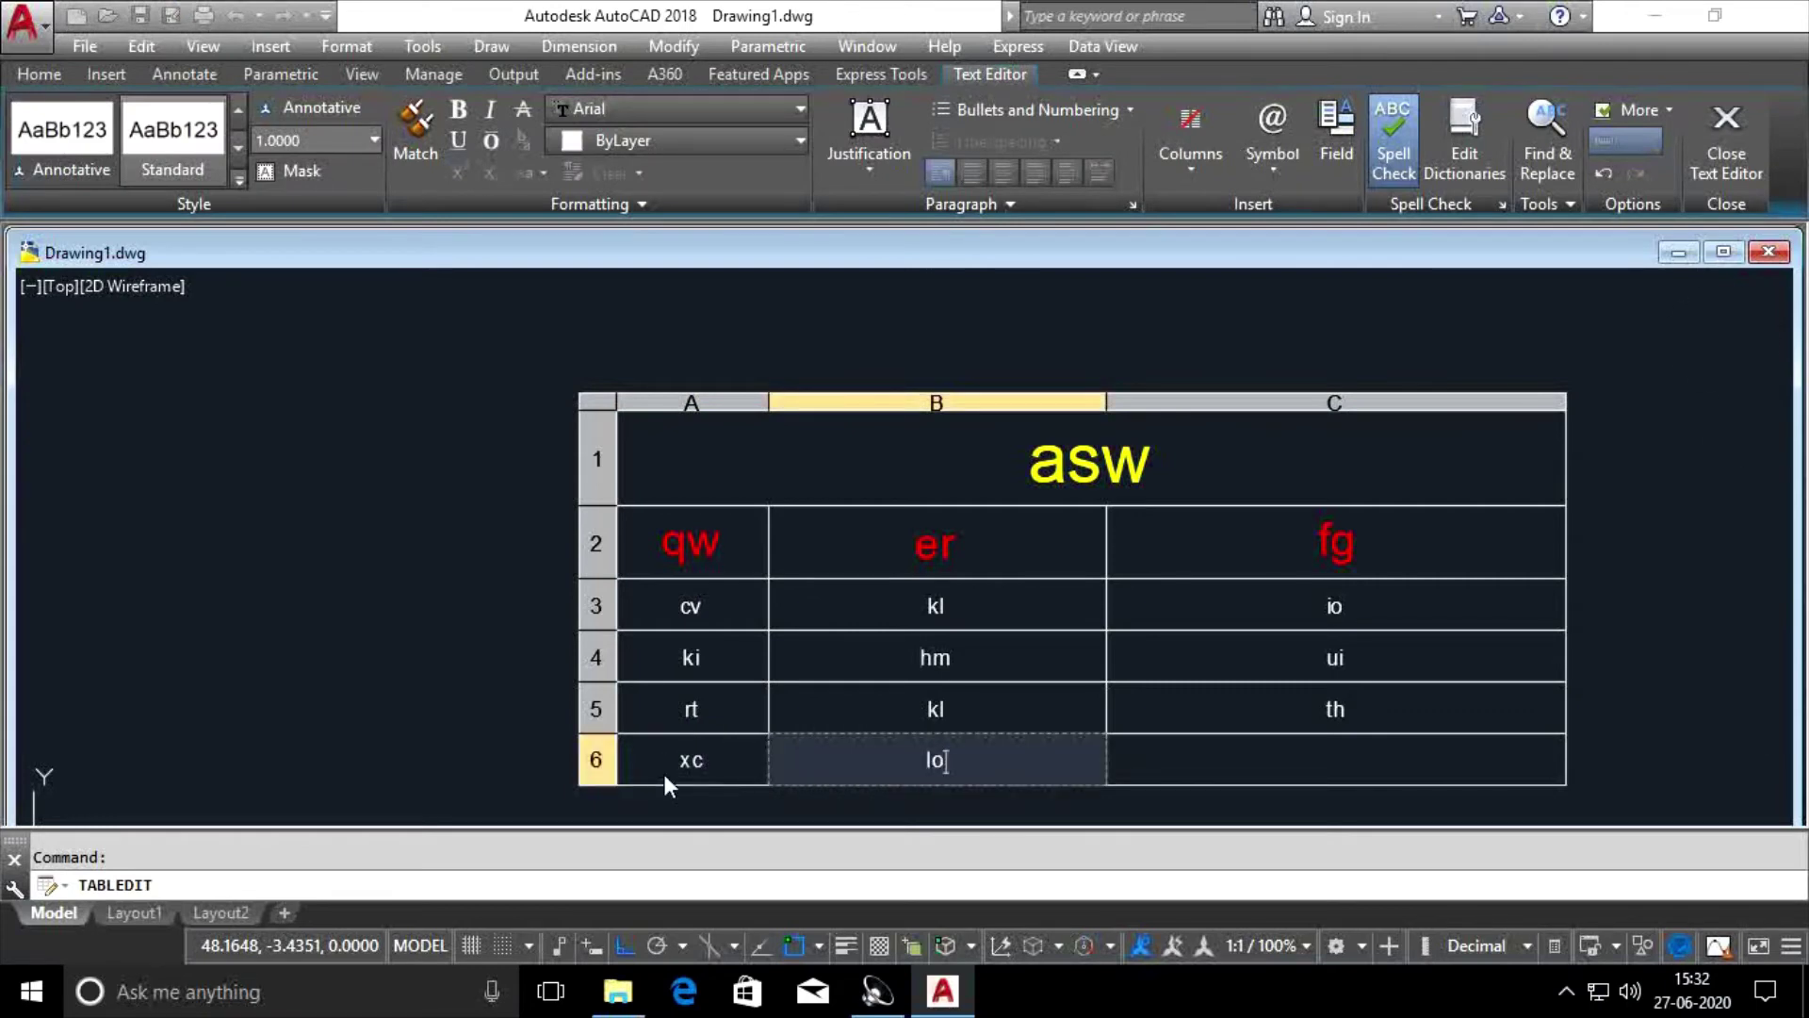
{"action": "key", "text": "Tab"}
{"action": "type", "text": "nm"}
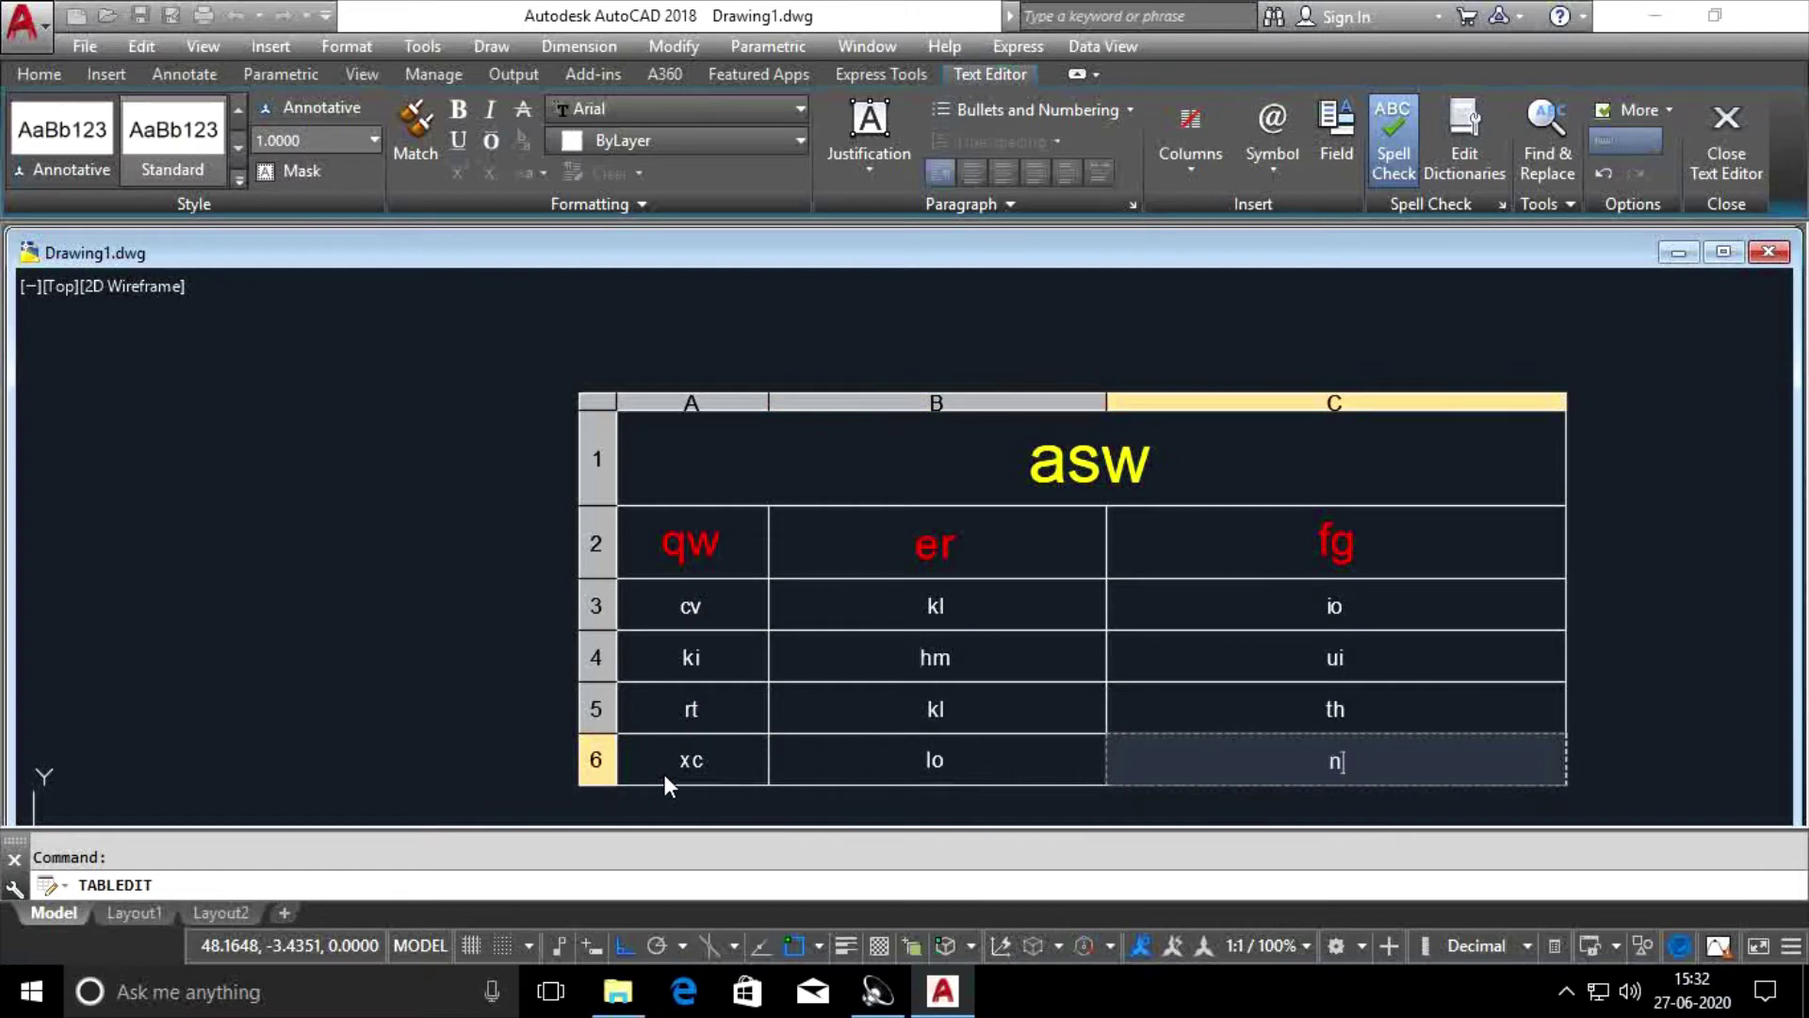
{"action": "left_click", "coordinate": [486, 614]}
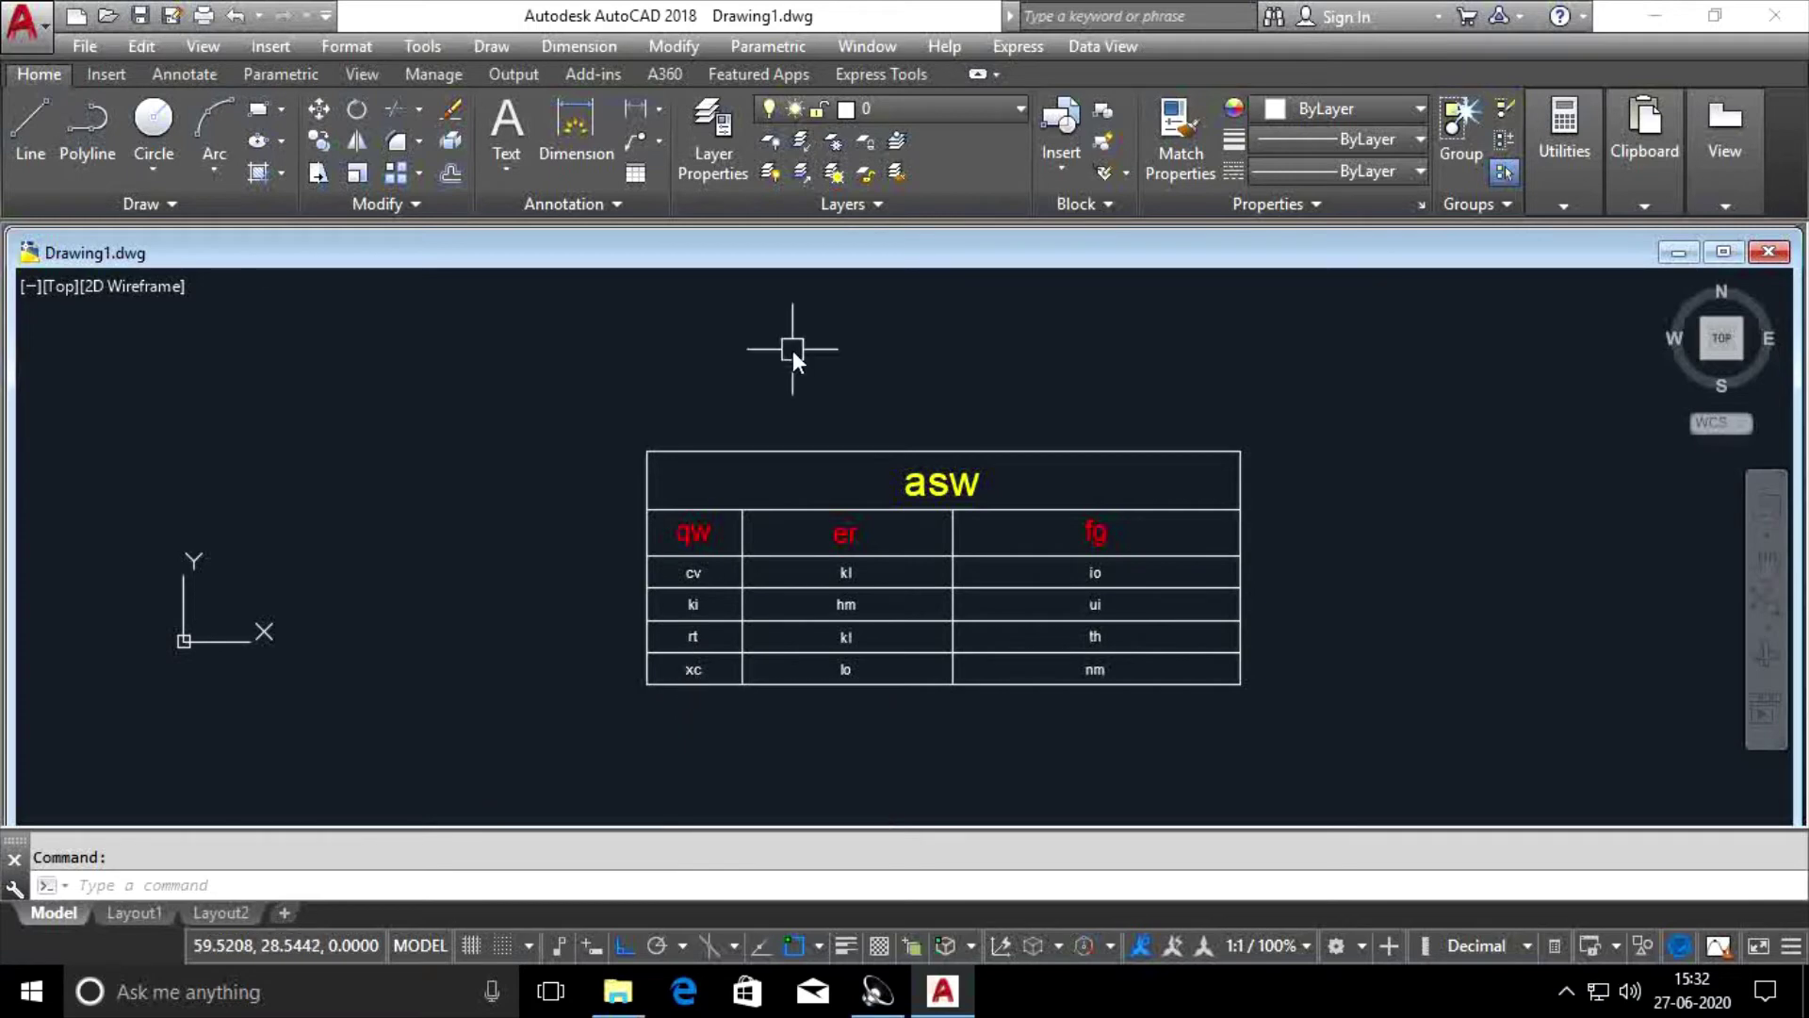
Adjust the view and expand the Annotation panel's Text dropdown showing multiline and single-line options.
{"action": "scroll", "coordinate": [831, 460], "scroll_direction": "down", "scroll_amount": 4}
{"action": "scroll", "coordinate": [1093, 507], "scroll_direction": "up", "scroll_amount": 4}
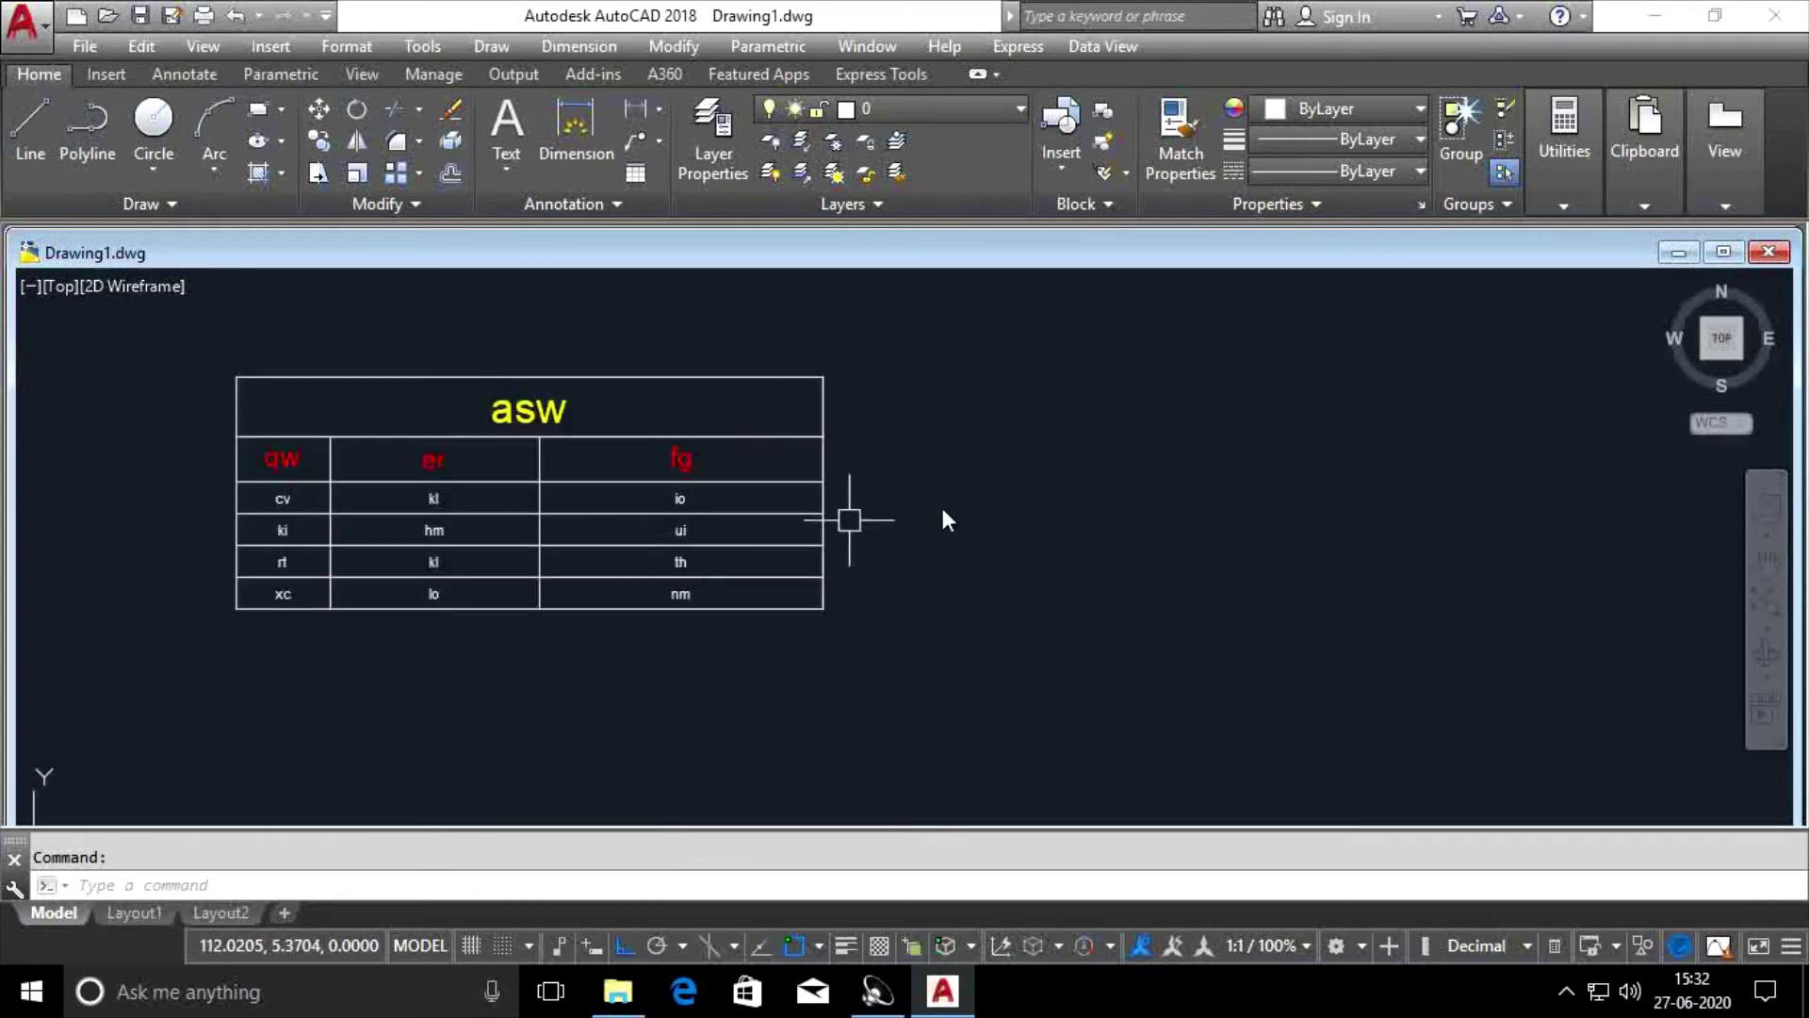
{"action": "left_click", "coordinate": [509, 179]}
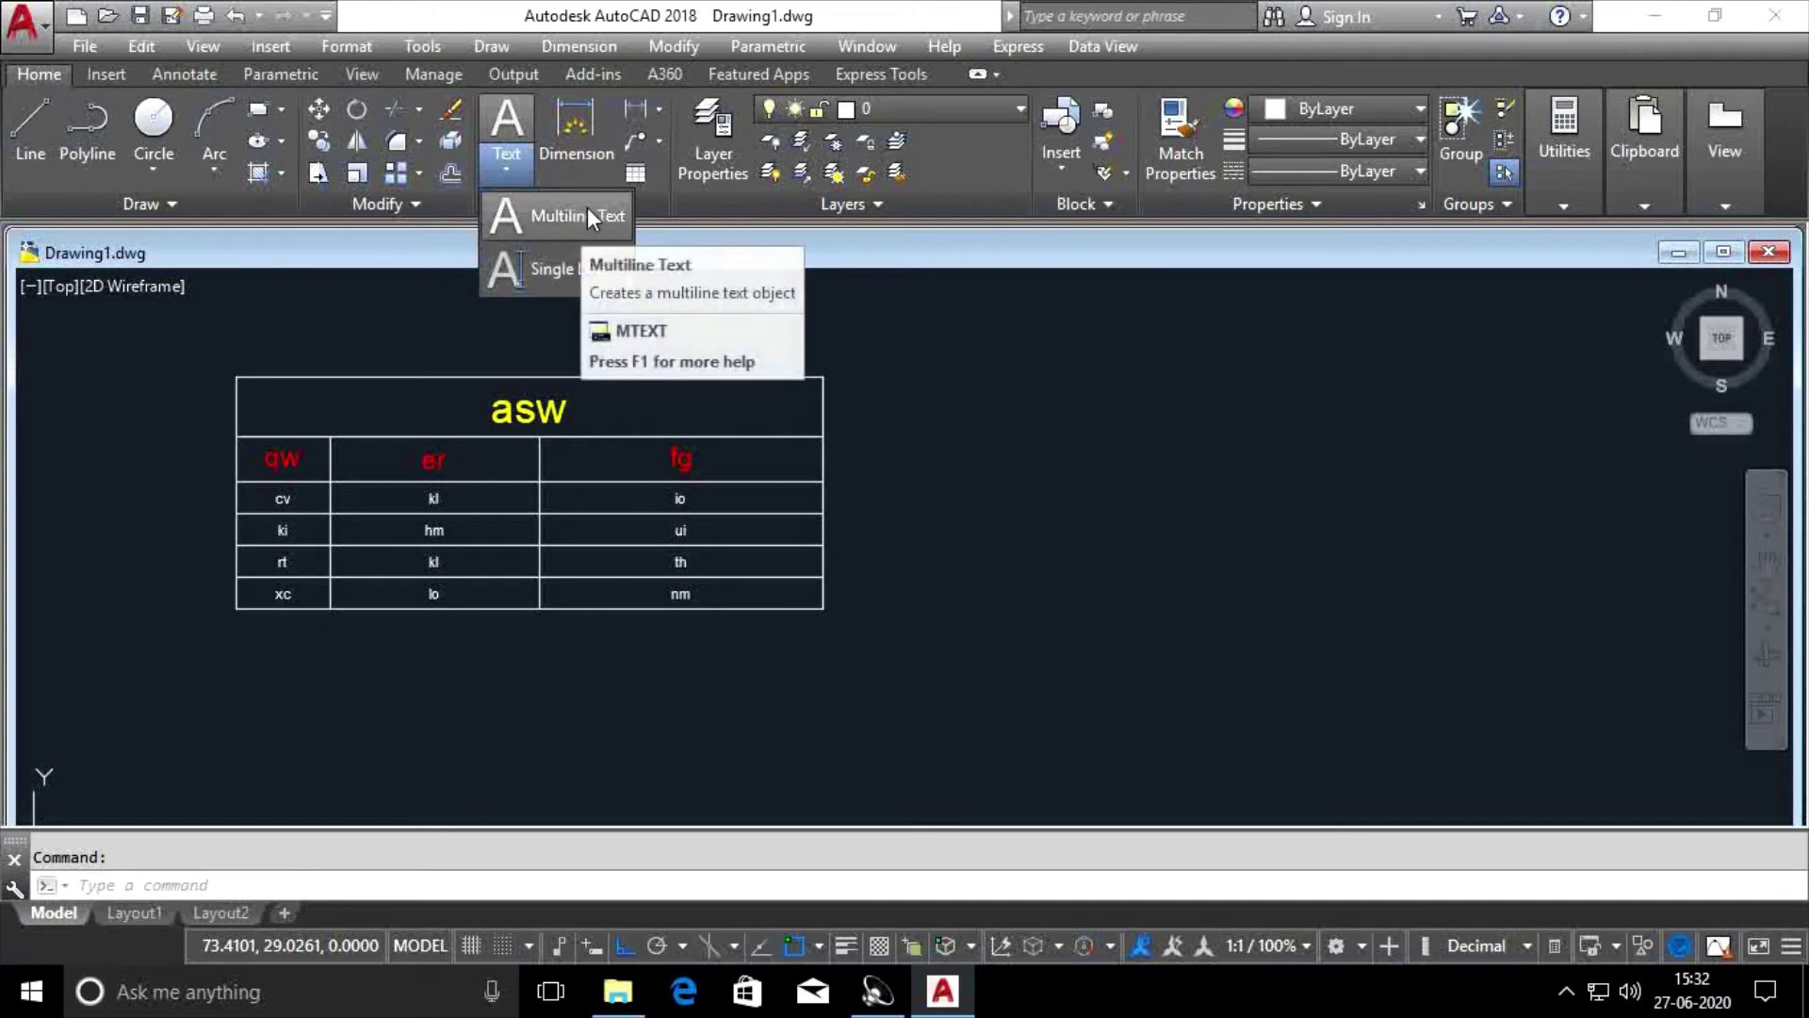
Start DT single-line text right of the table with height 2 and rotation 0.
{"action": "left_click", "coordinate": [947, 462]}
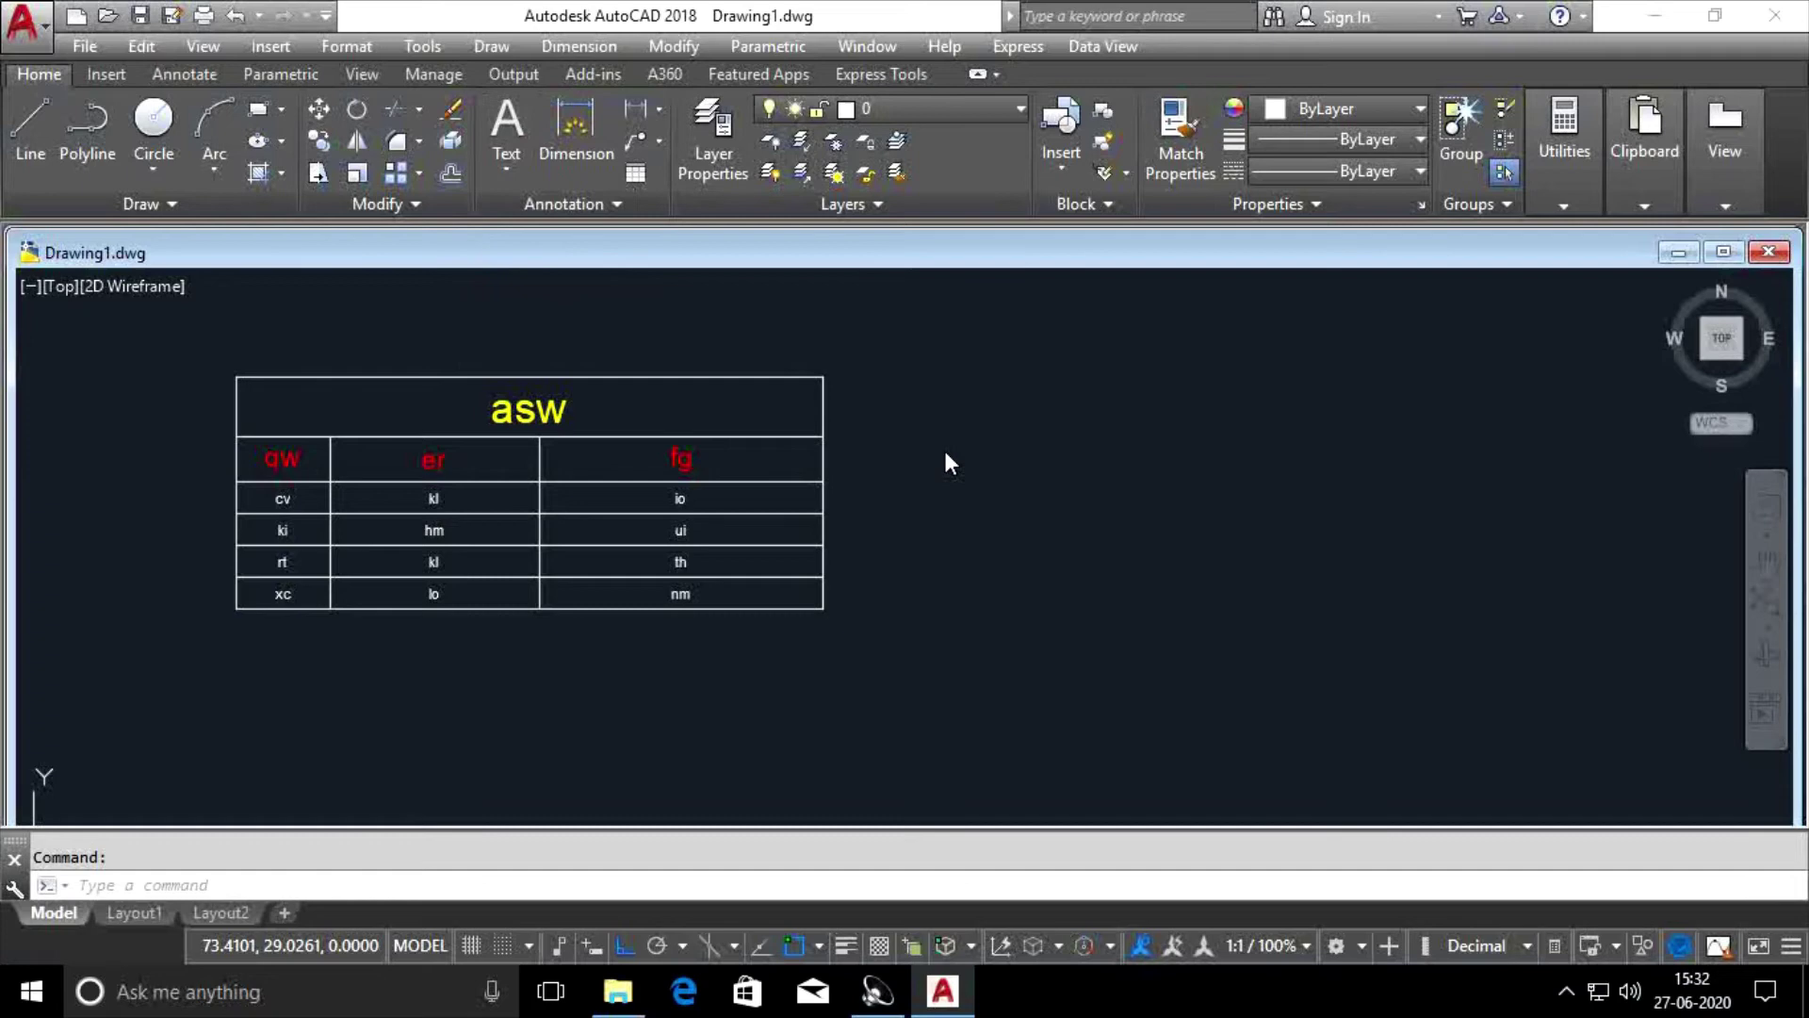
{"action": "type", "text": "DT"}
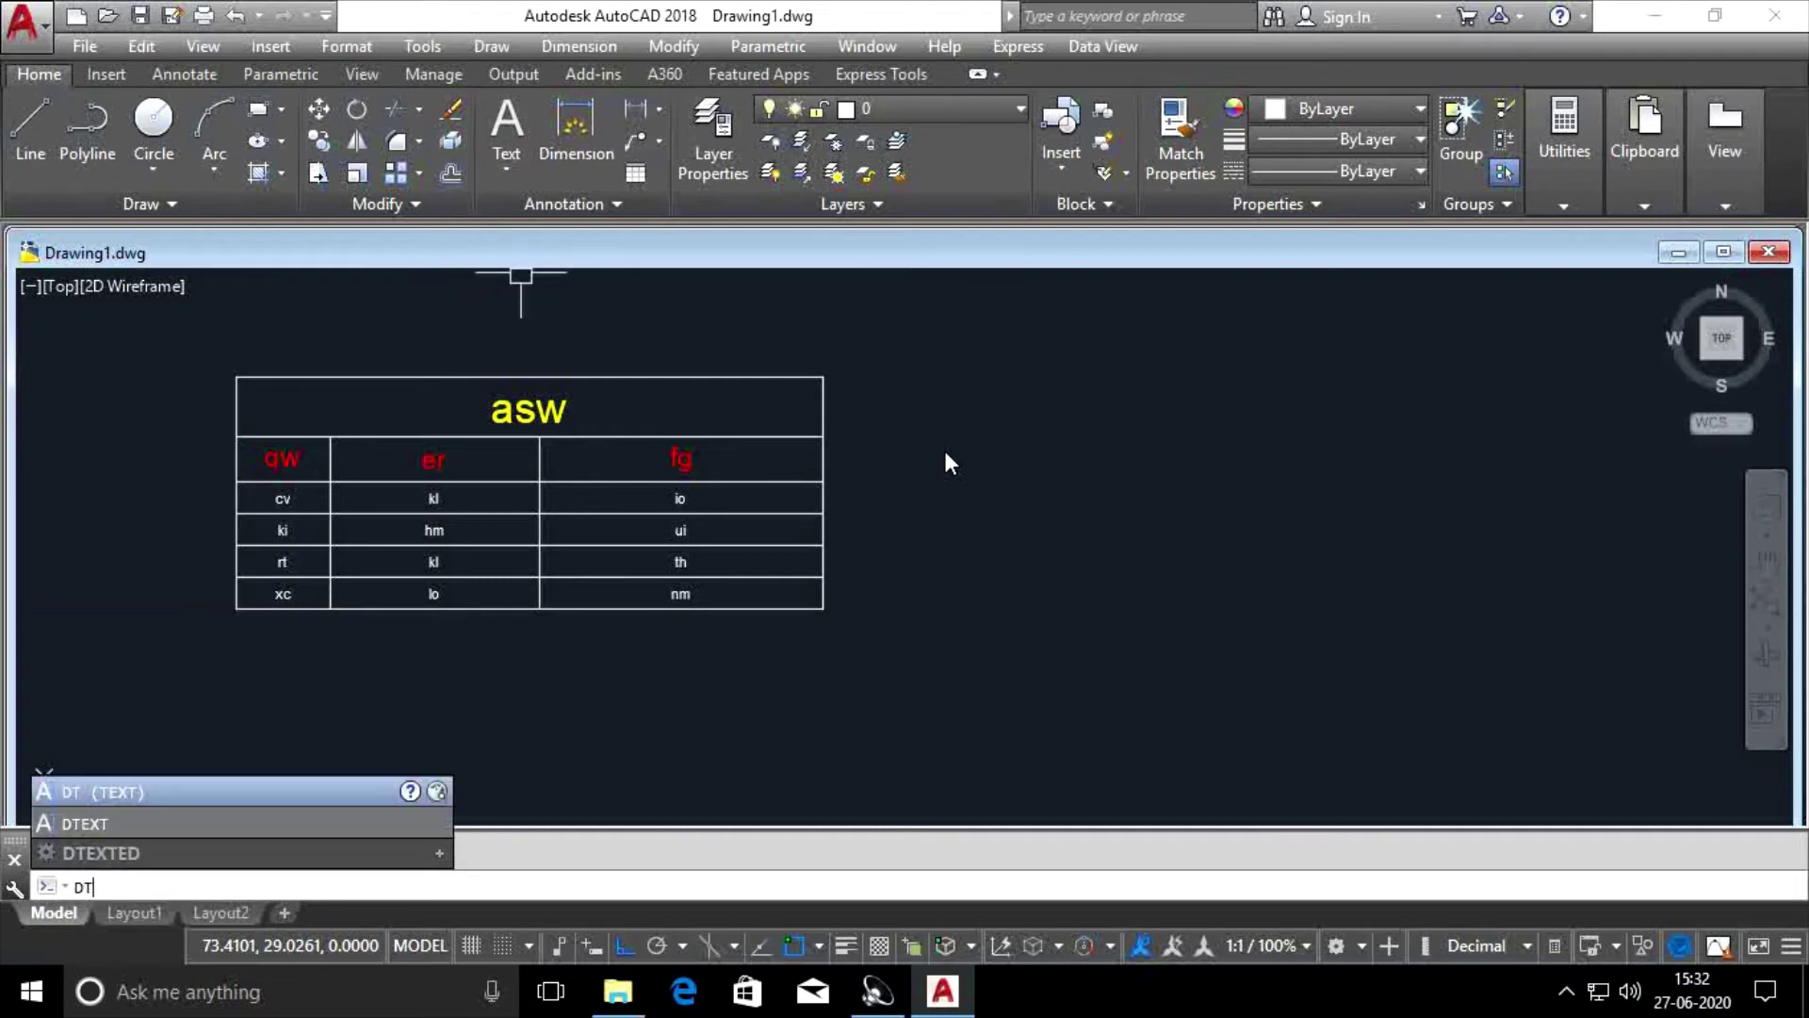
{"action": "key", "text": "Return"}
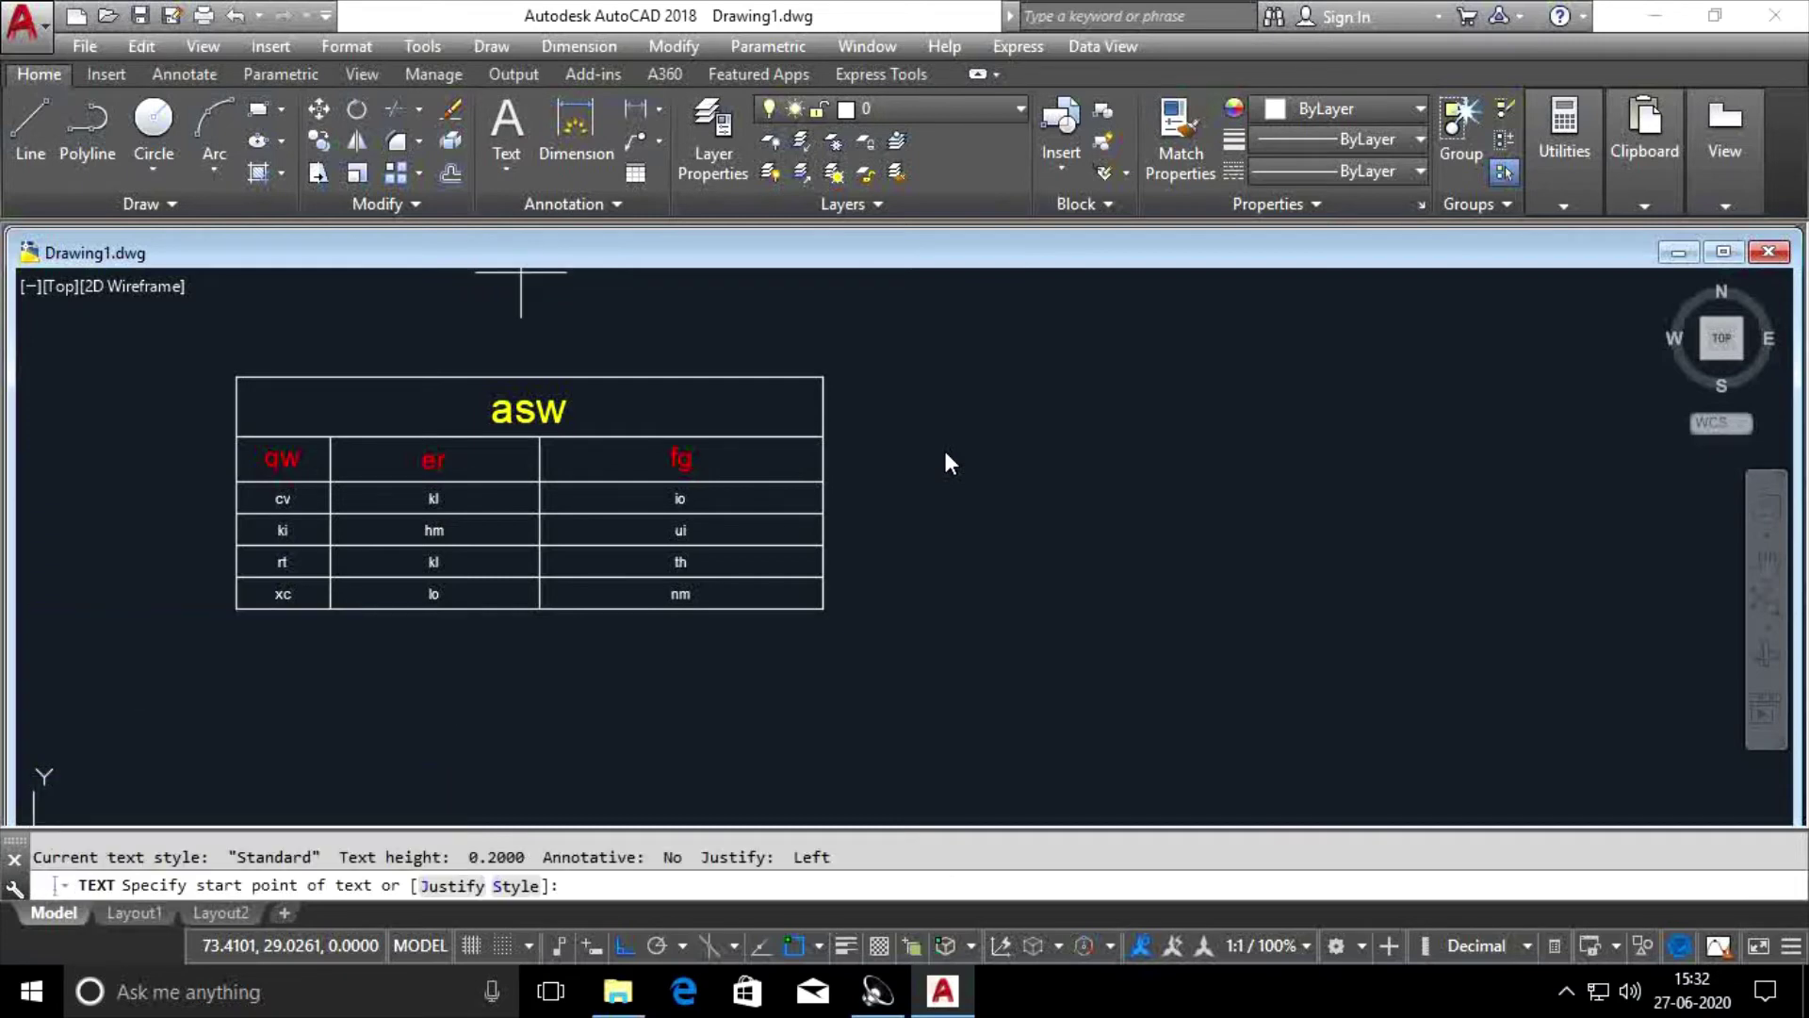
{"action": "left_click", "coordinate": [1049, 394]}
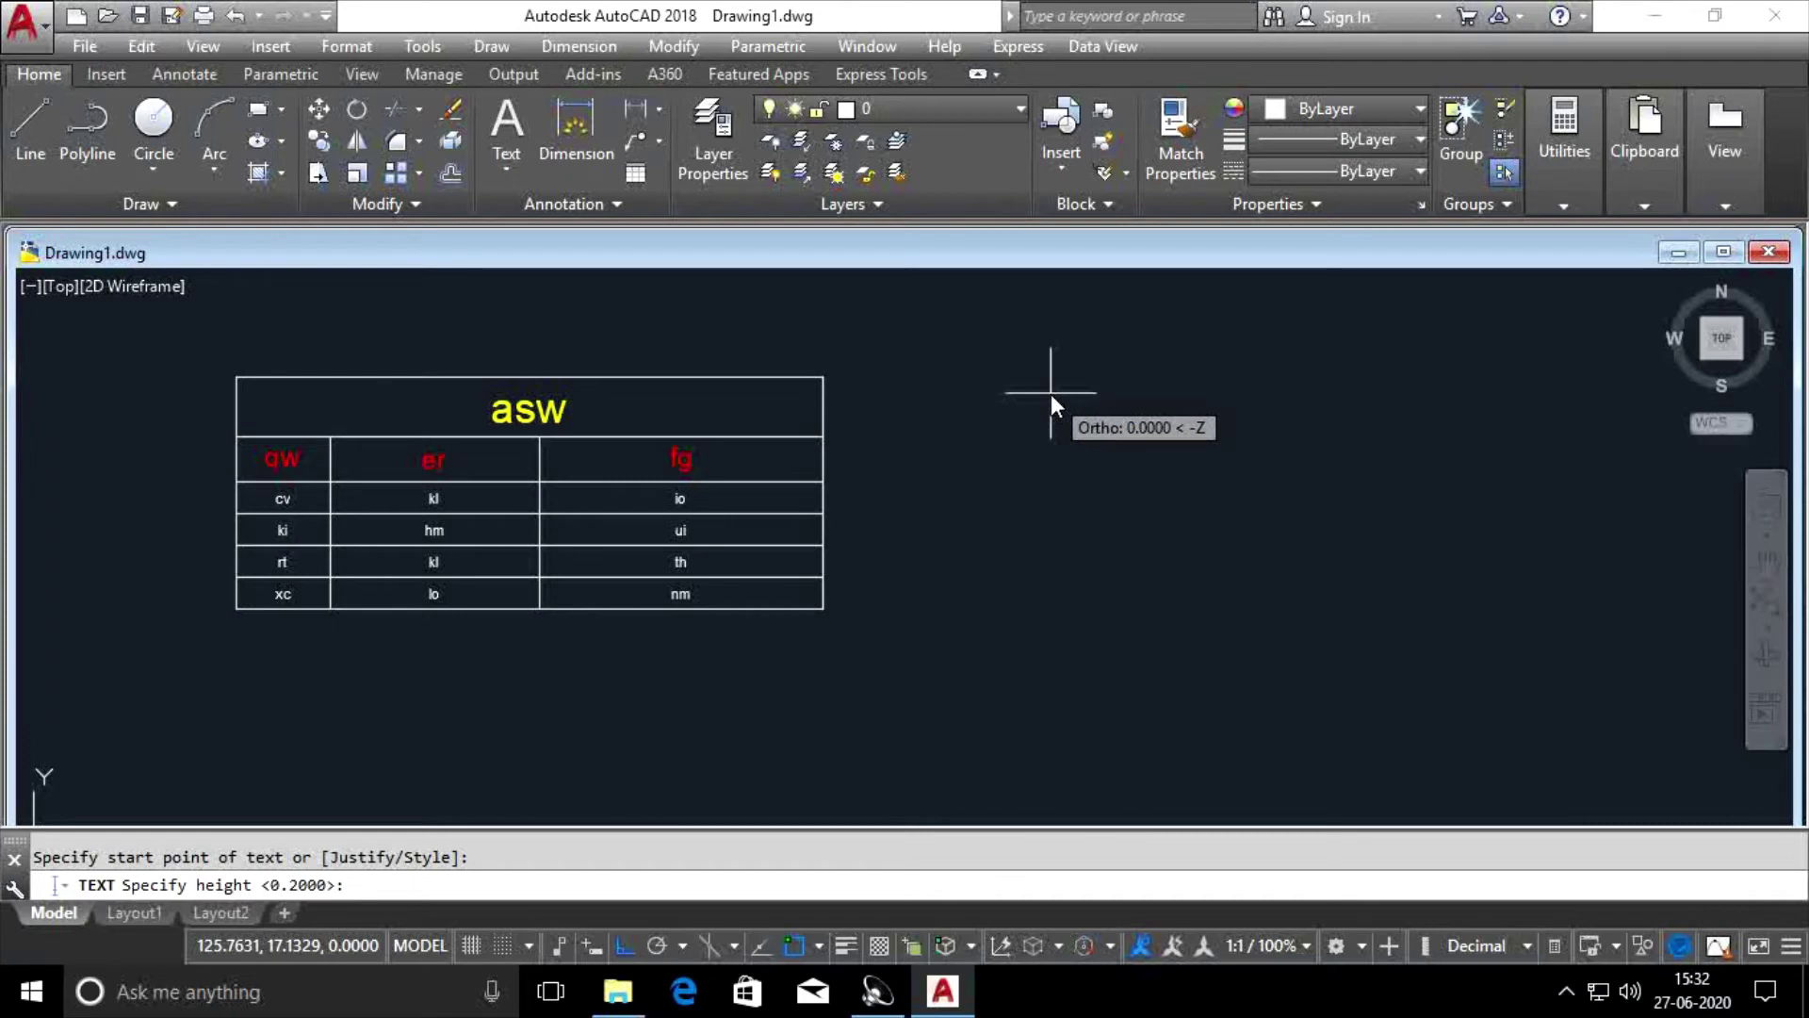
{"action": "type", "text": "2"}
{"action": "key", "text": "Return"}
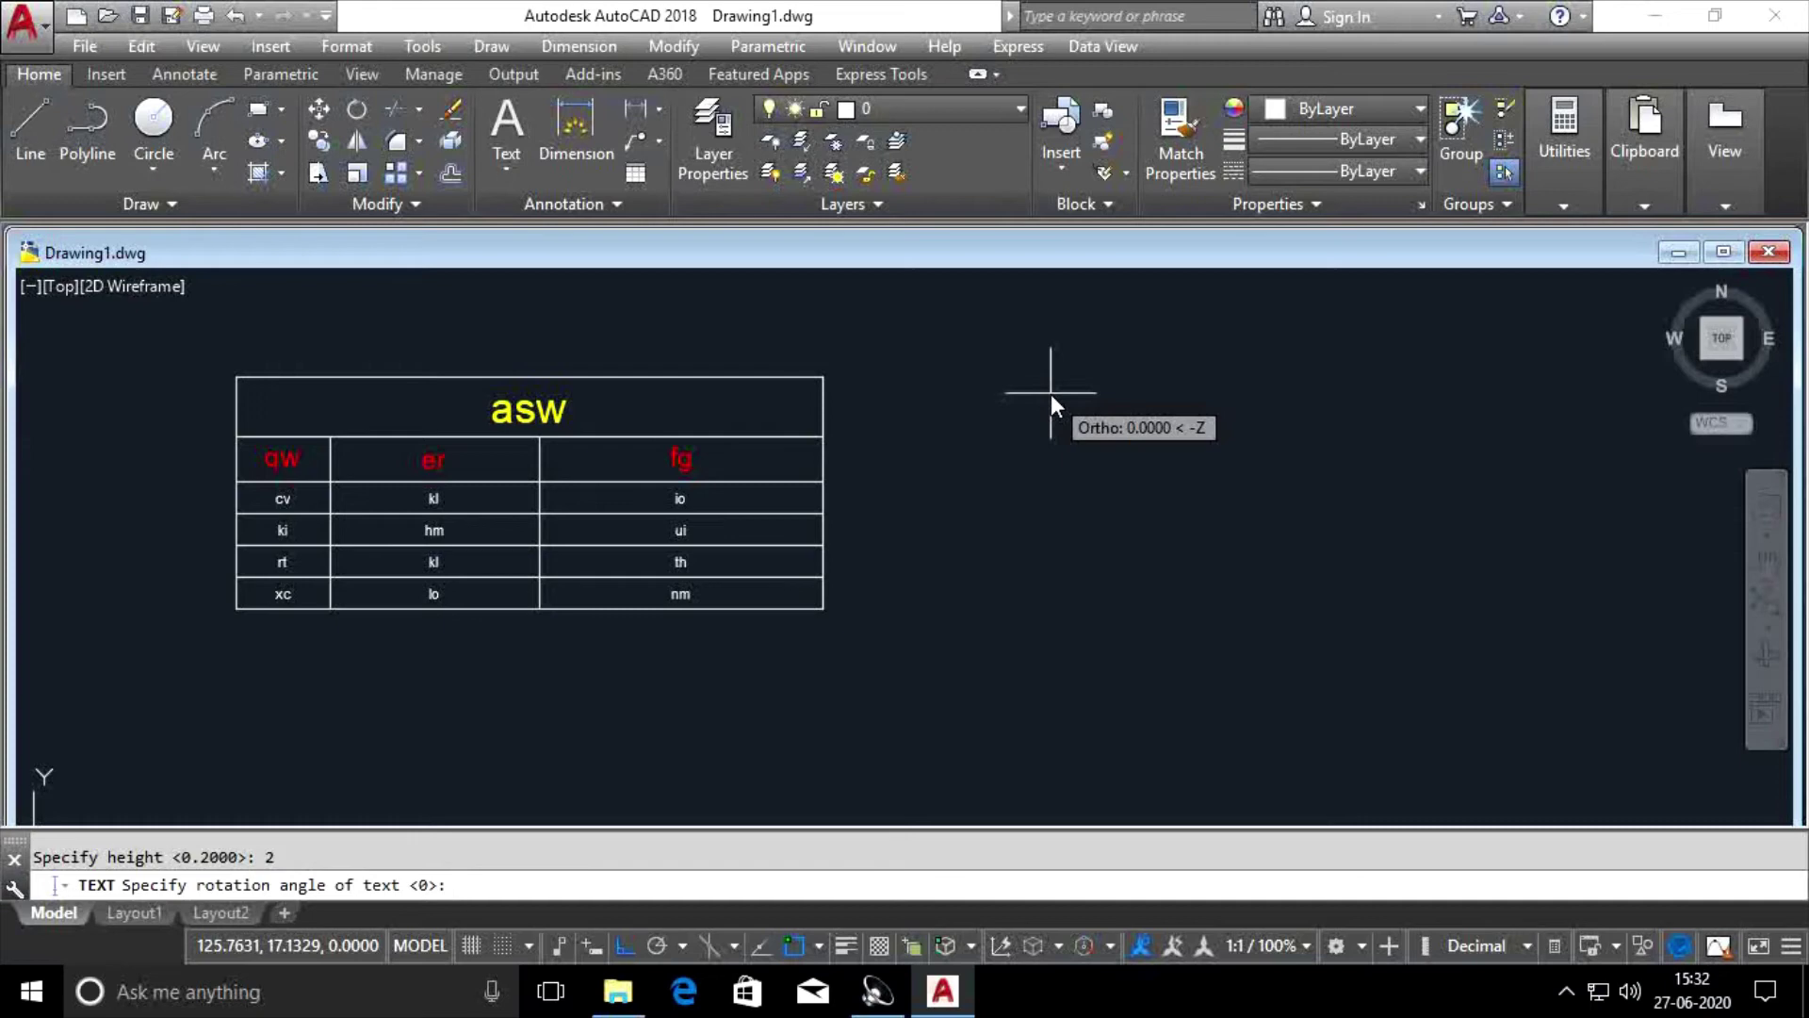
{"action": "key", "text": "Return"}
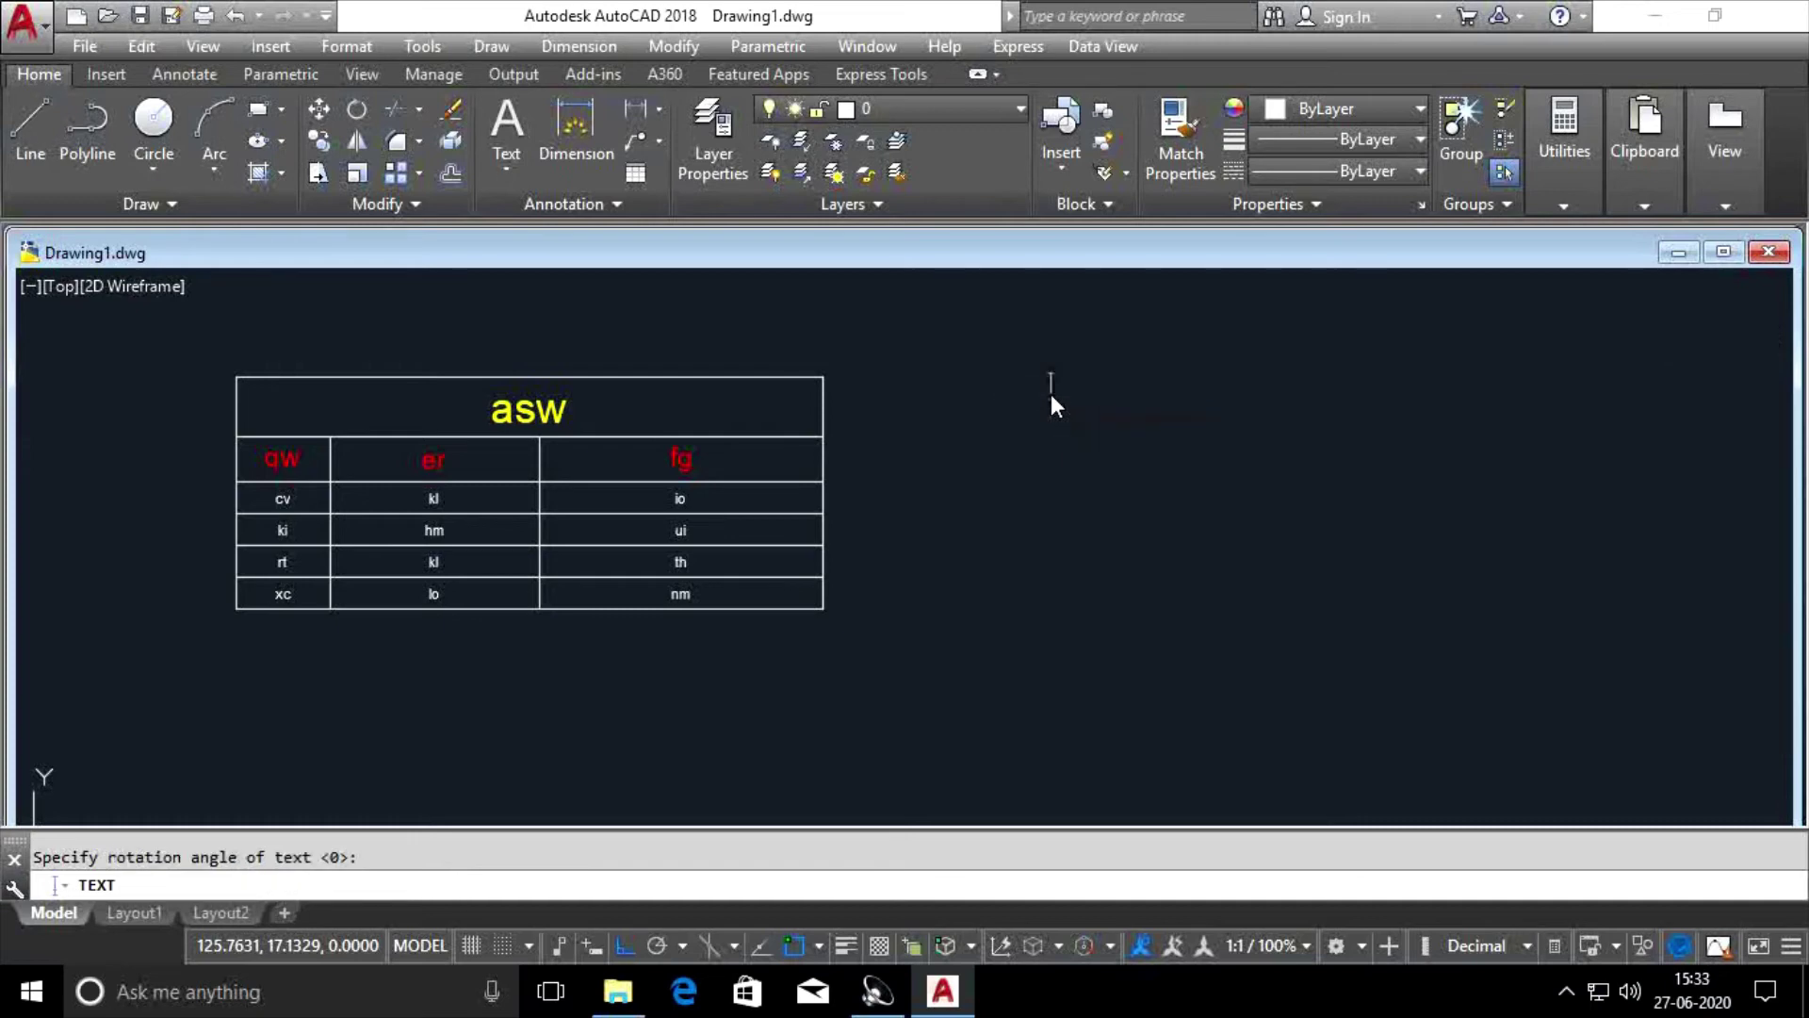
Write the lines qwwww and sdfg and end the text command.
{"action": "type", "text": "qwwww"}
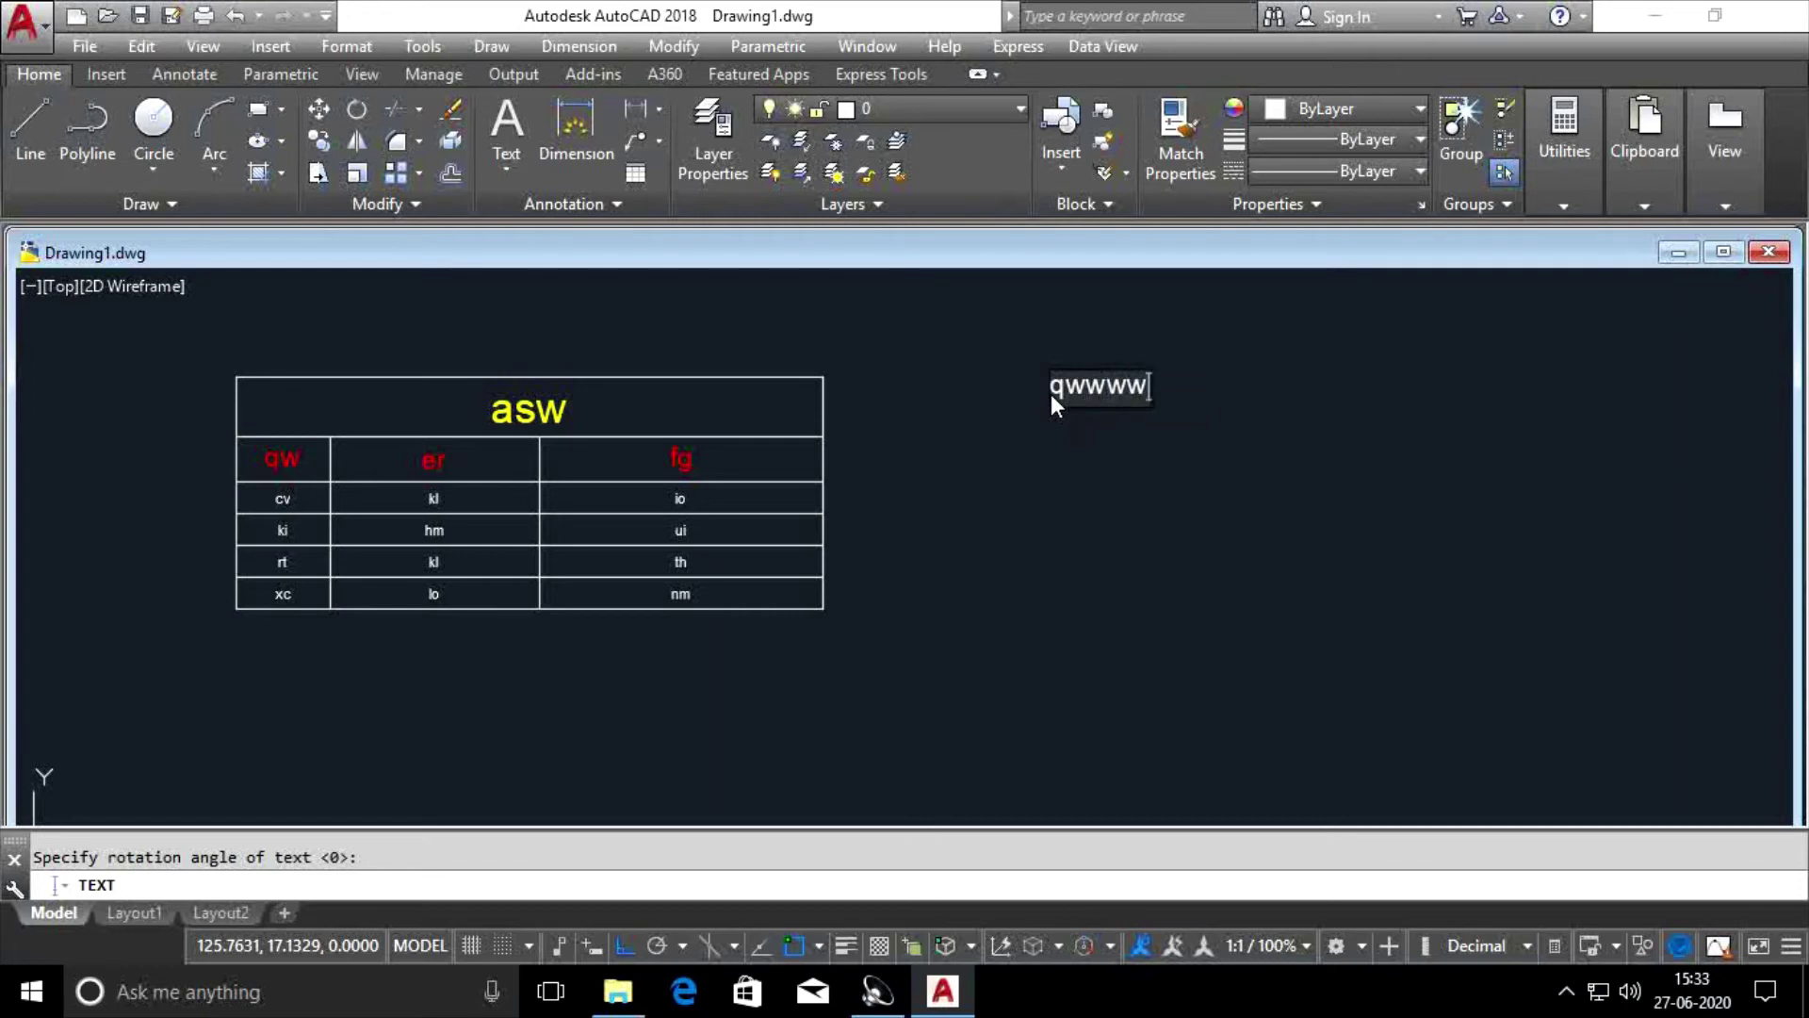
{"action": "key", "text": "Return"}
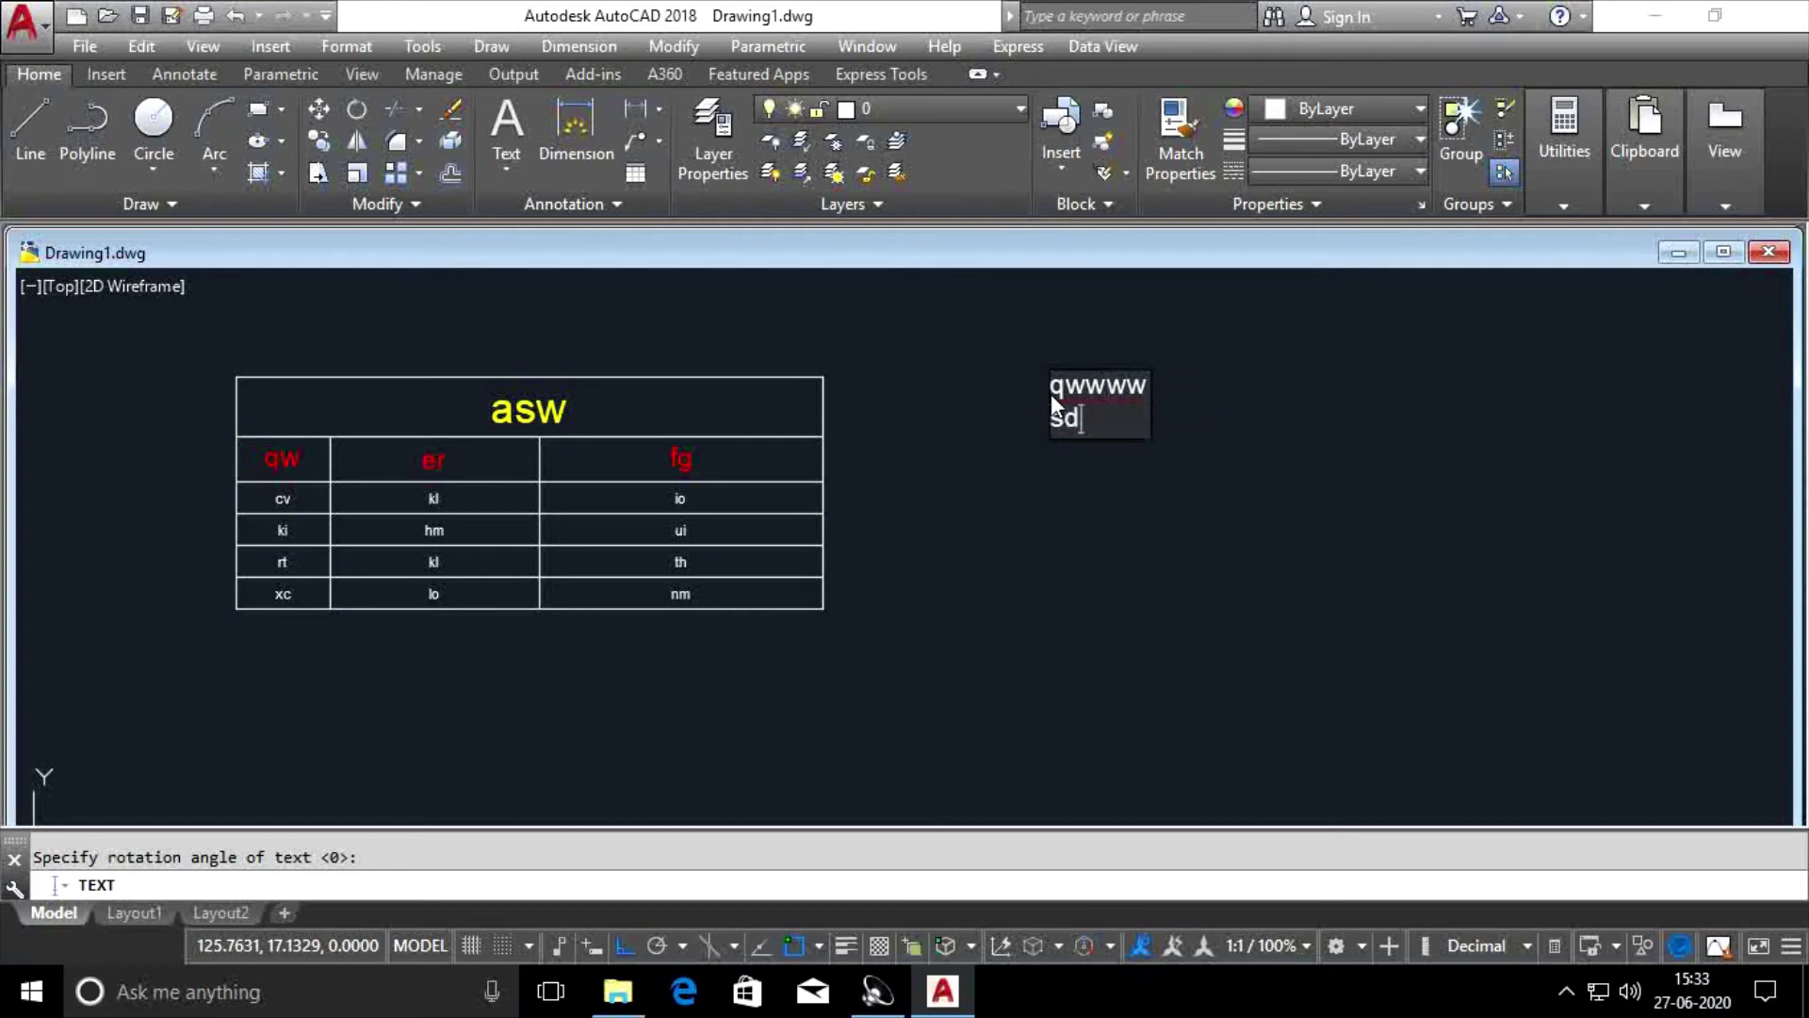
{"action": "left_click", "coordinate": [1334, 461]}
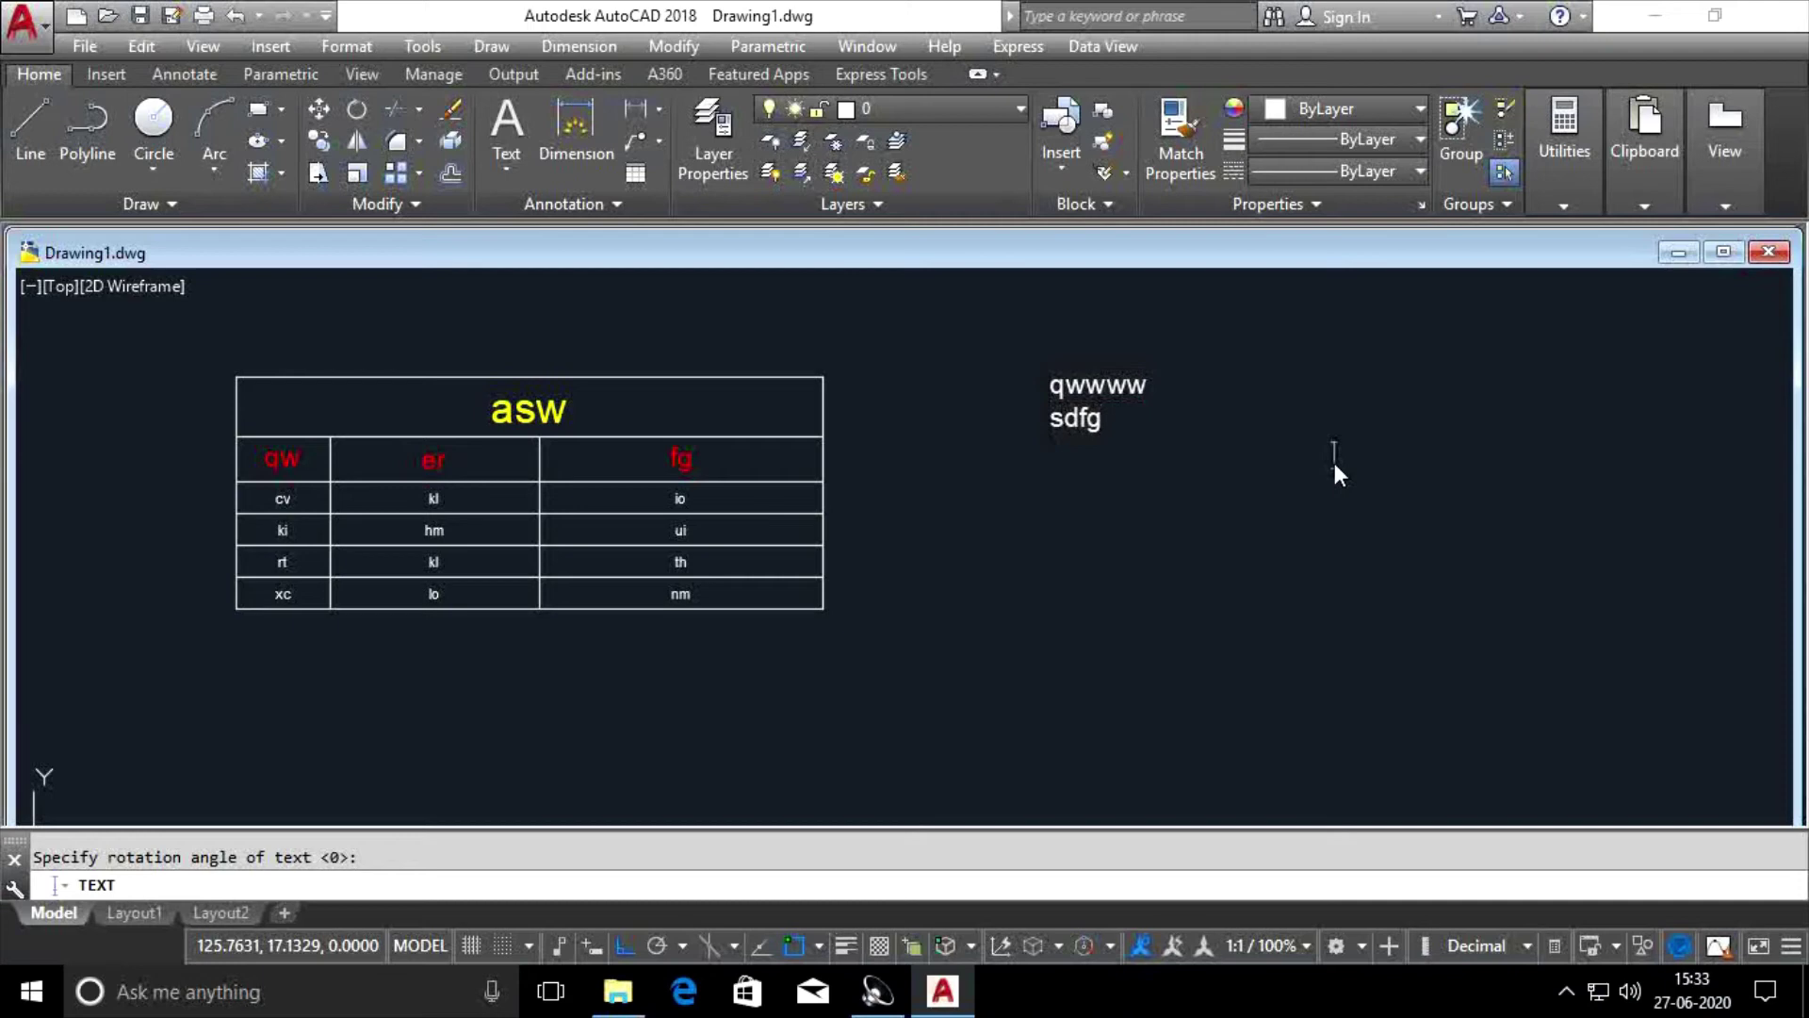
{"action": "key", "text": "Escape"}
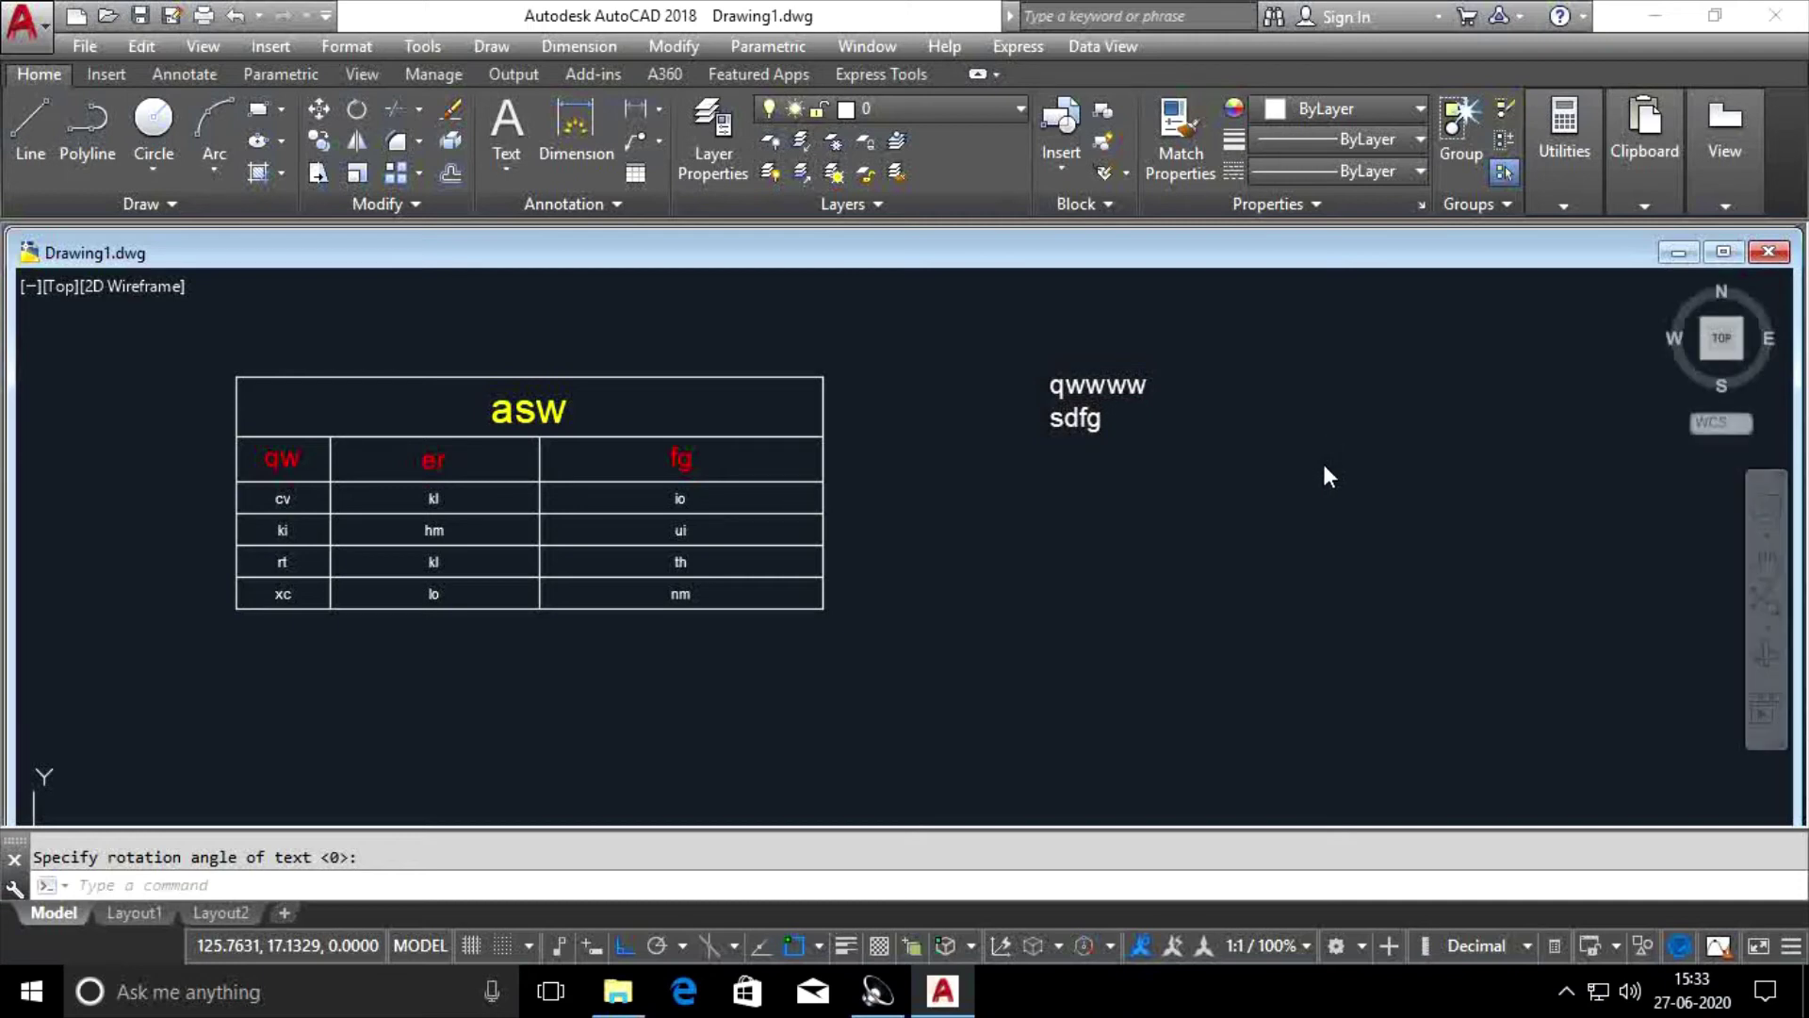
Window-select the qwwww and sdfg text lines and erase them.
{"action": "scroll", "coordinate": [1066, 377], "scroll_direction": "up", "scroll_amount": 5}
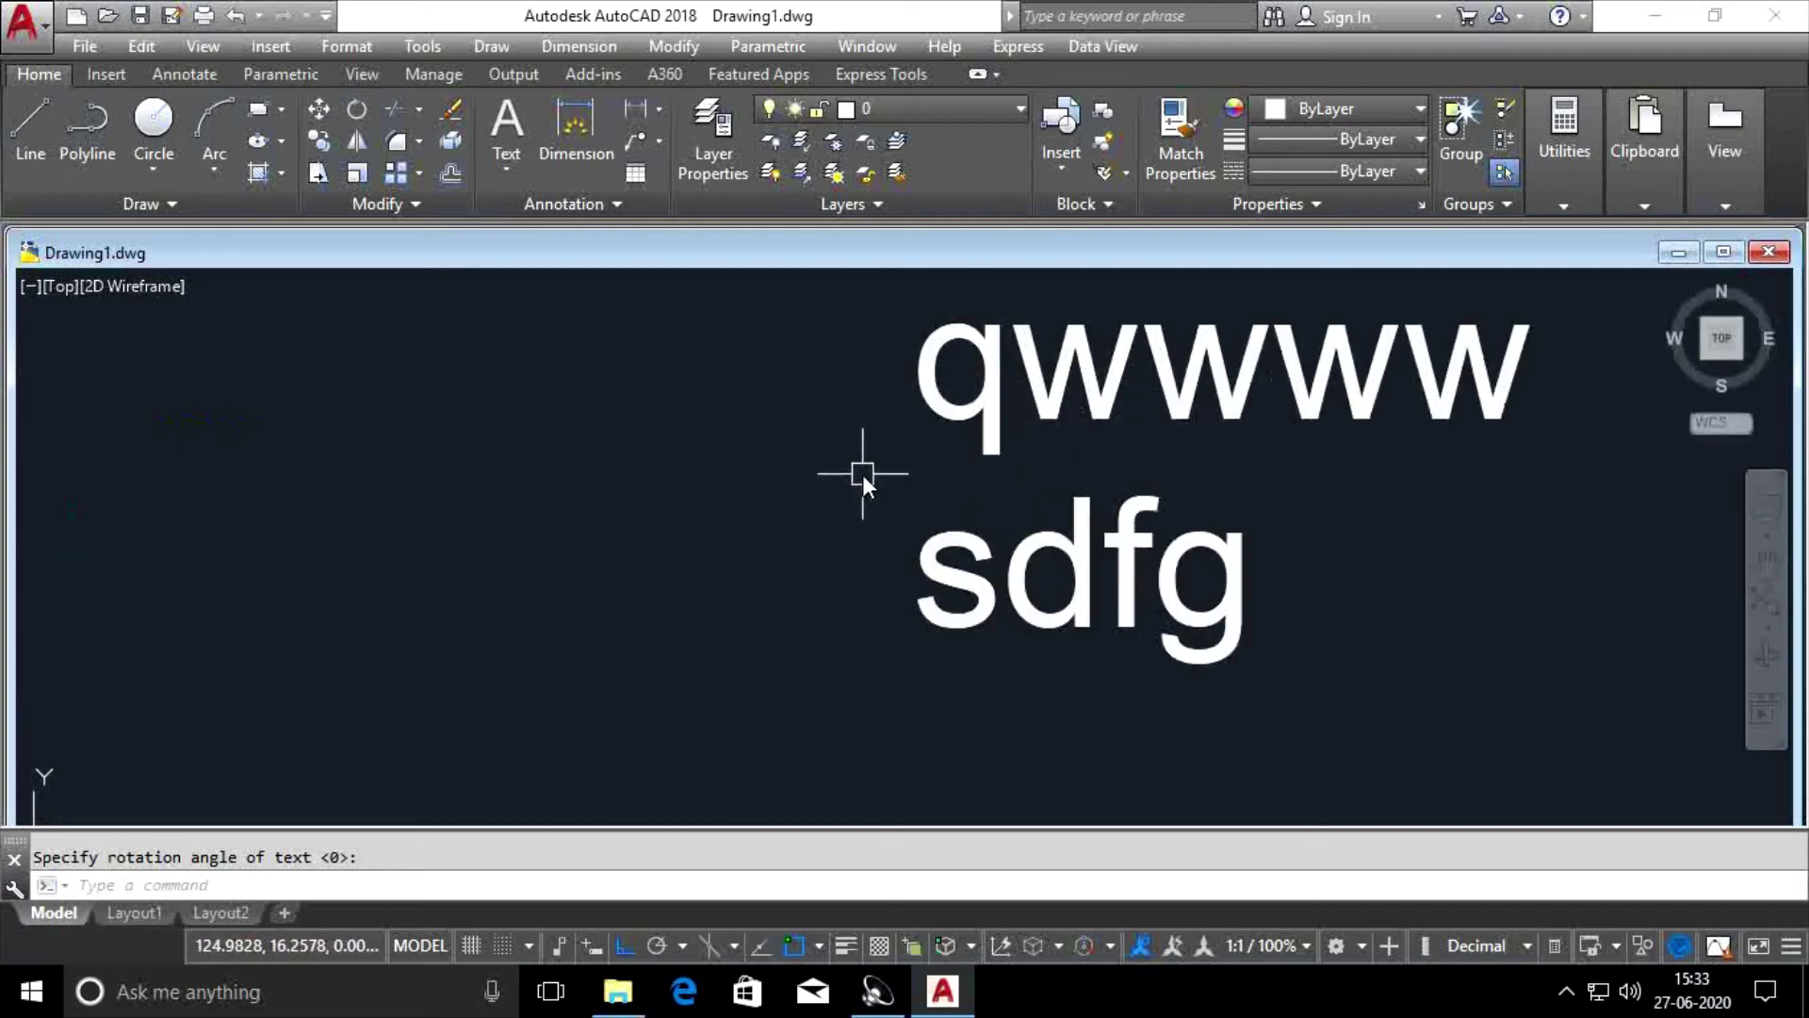
{"action": "scroll", "coordinate": [862, 473], "scroll_direction": "down", "scroll_amount": 4}
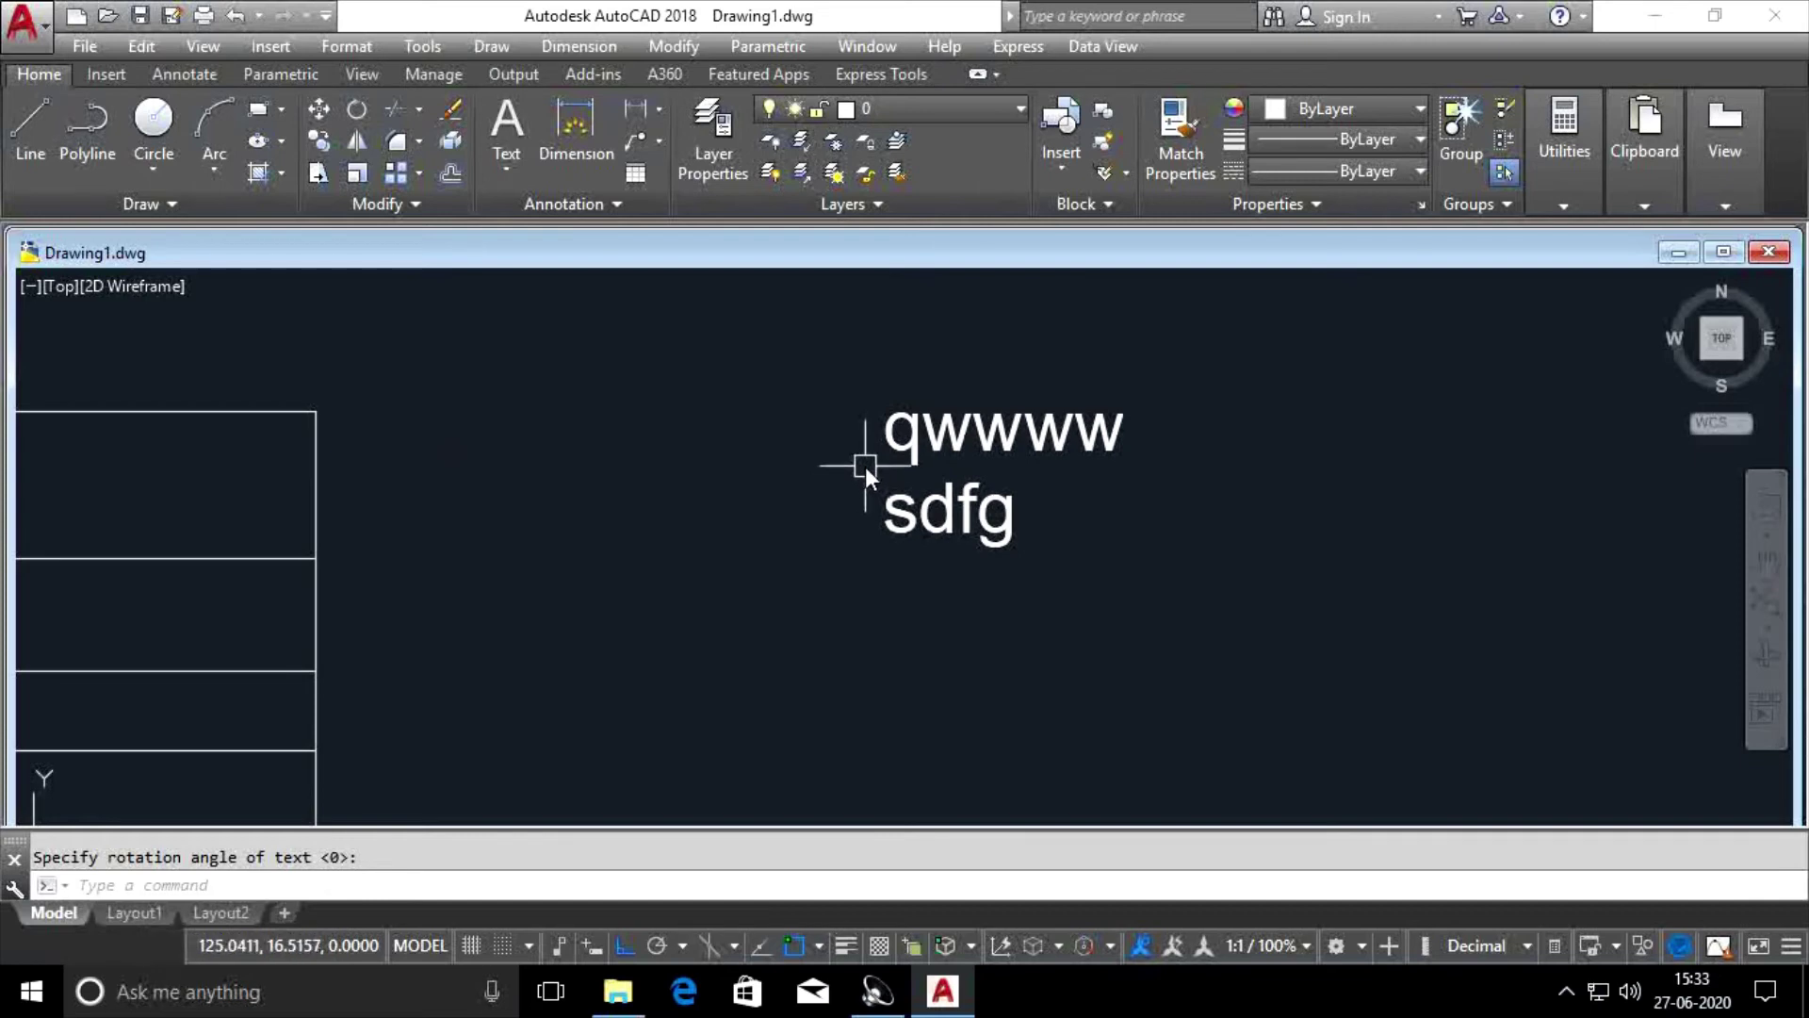
{"action": "left_click", "coordinate": [861, 347]}
{"action": "left_click", "coordinate": [1189, 585]}
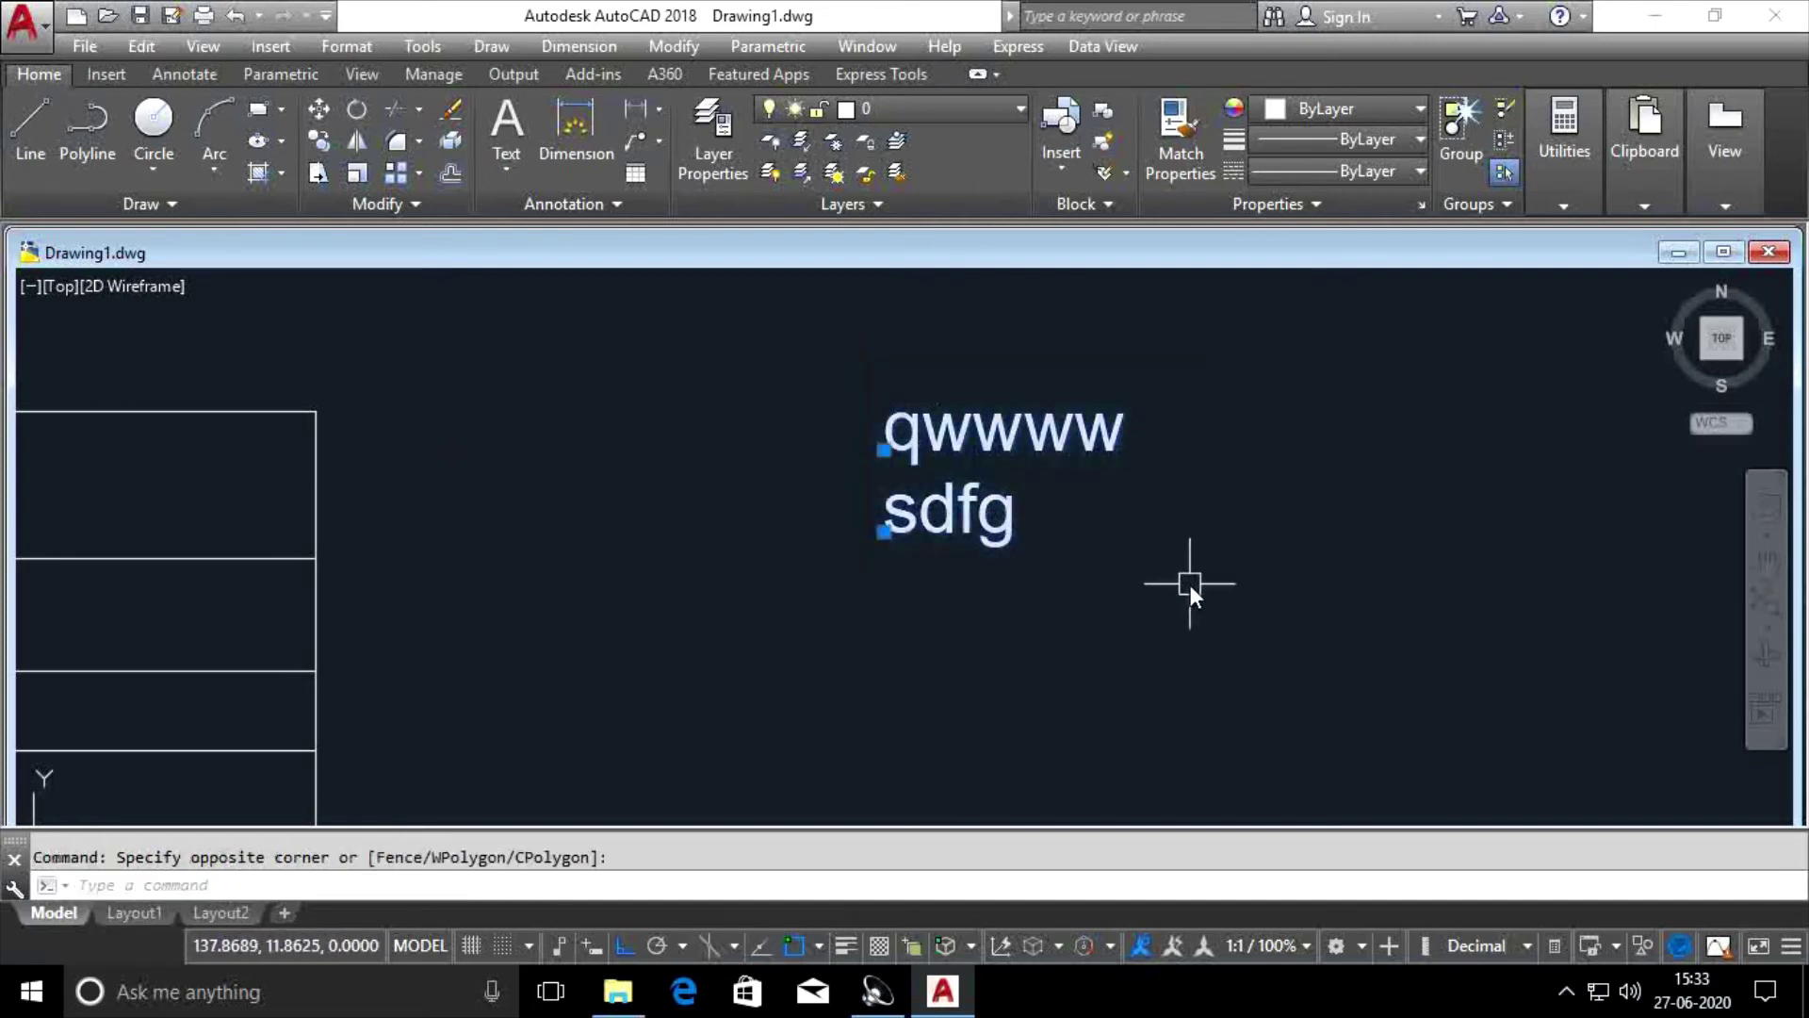
{"action": "key", "text": "Delete"}
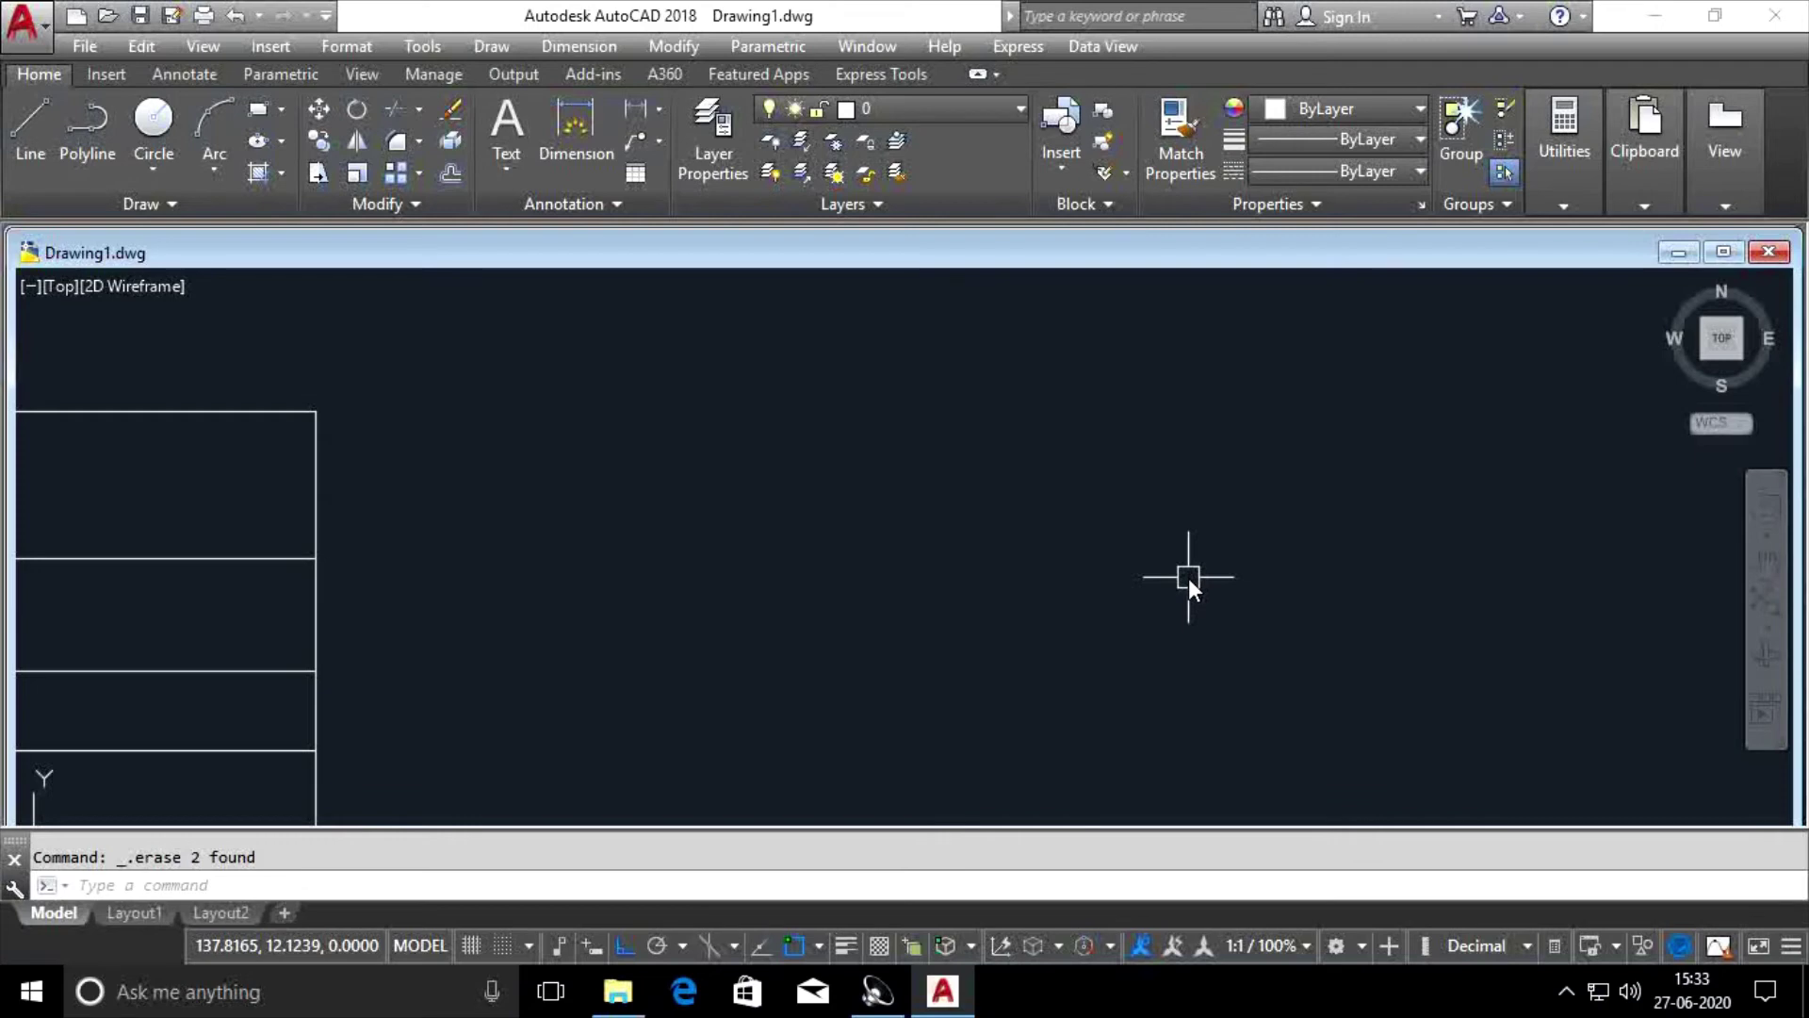
Set the Standard text style to Times New Roman, Regular, height 2, and apply it.
{"action": "left_click", "coordinate": [341, 53]}
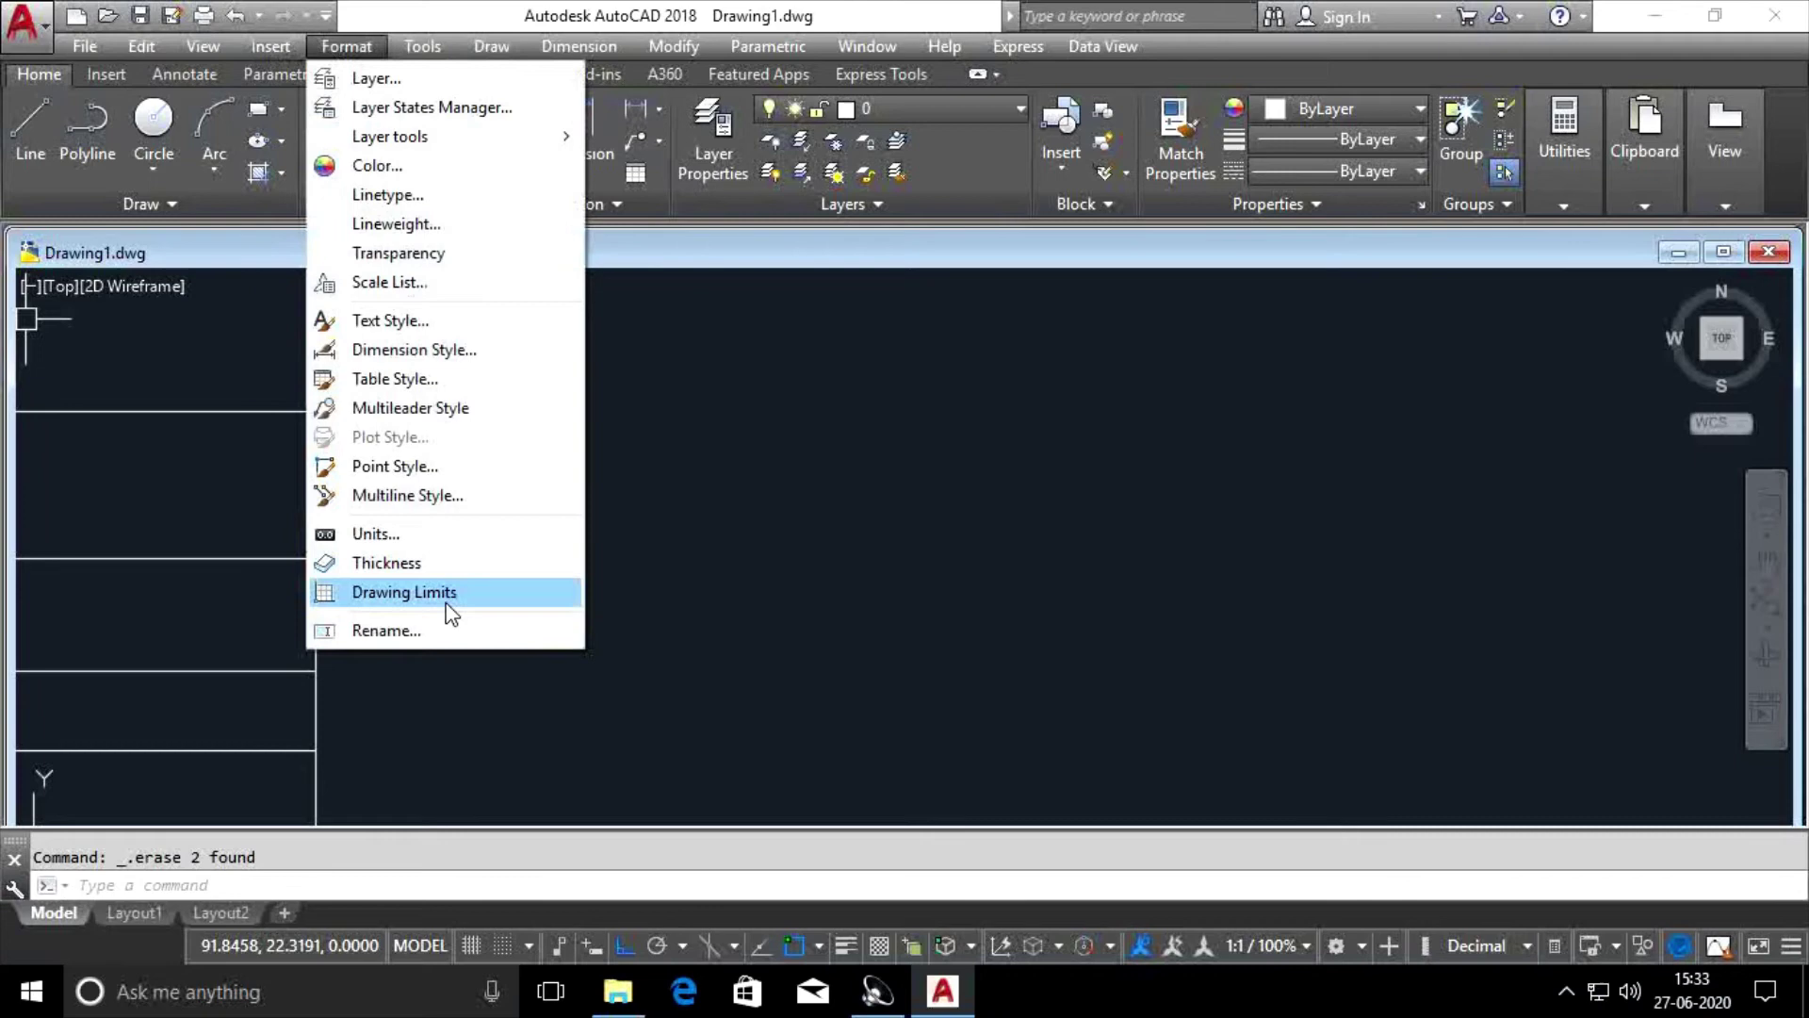
{"action": "left_click", "coordinate": [390, 320]}
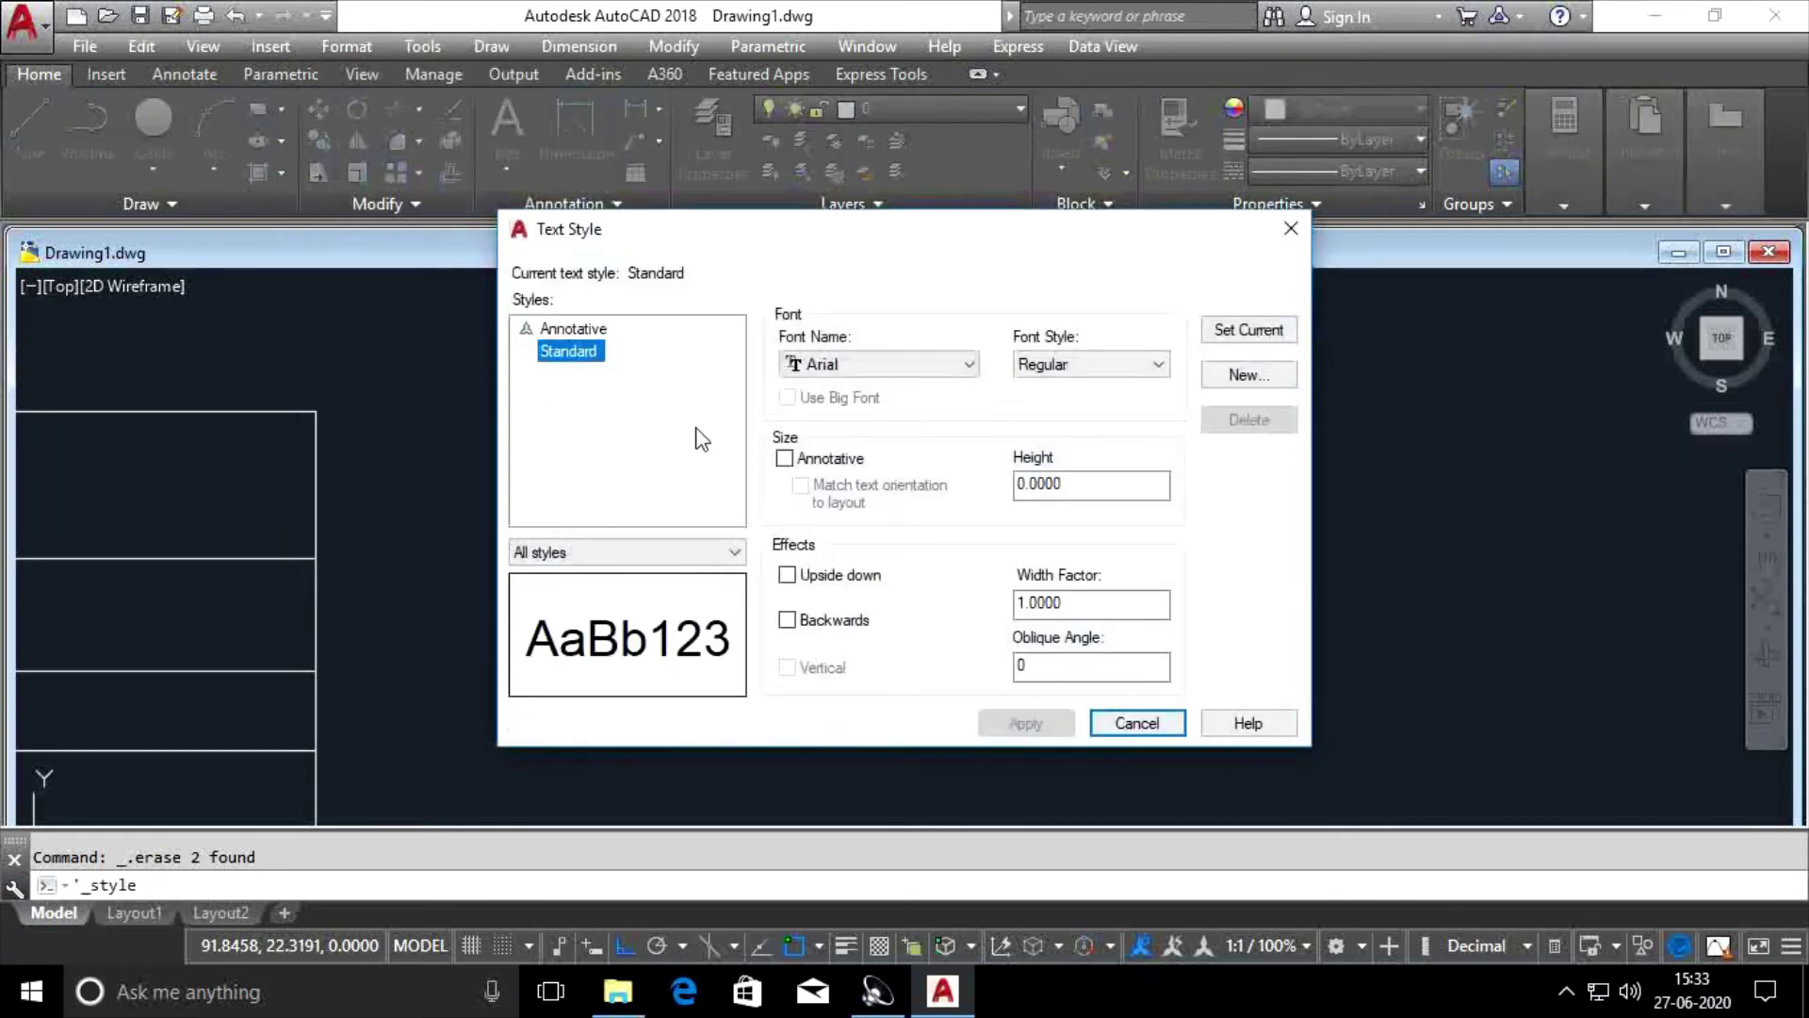
{"action": "left_click", "coordinate": [972, 370]}
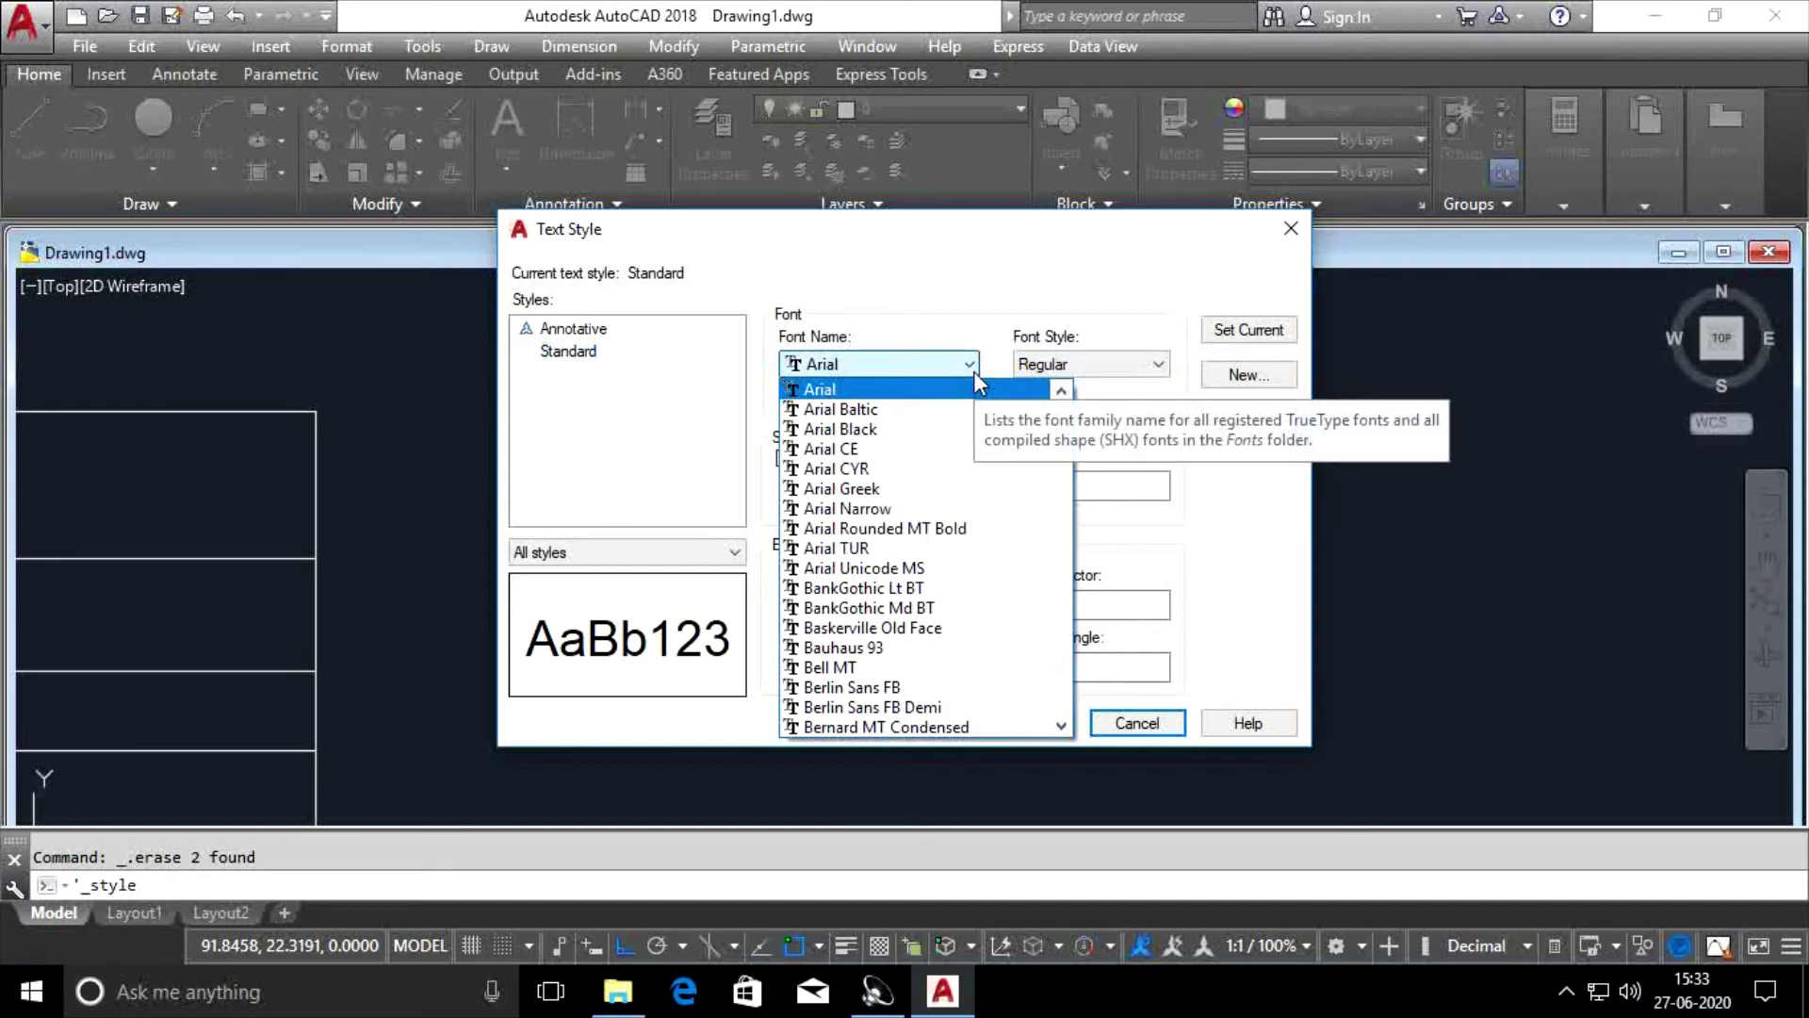
{"action": "key", "text": "t"}
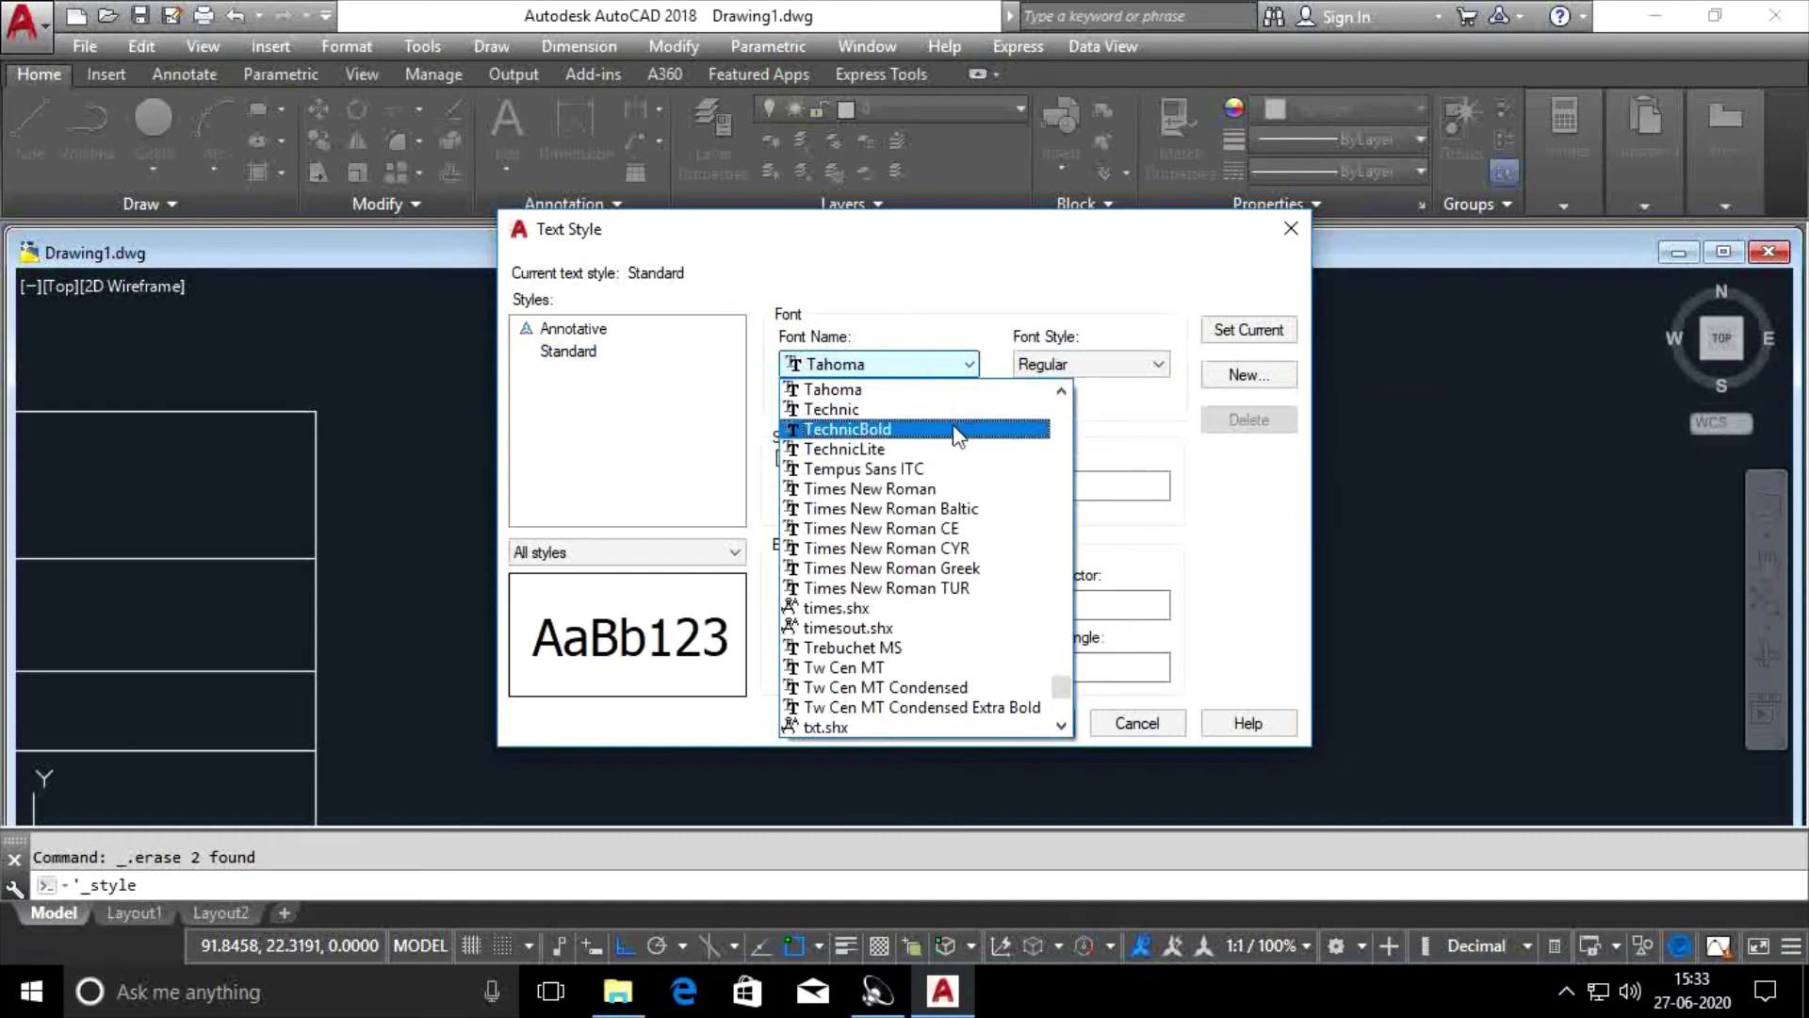
{"action": "left_click", "coordinate": [933, 488]}
{"action": "left_click_drag", "start_coordinate": [1086, 485], "coordinate": [969, 519]}
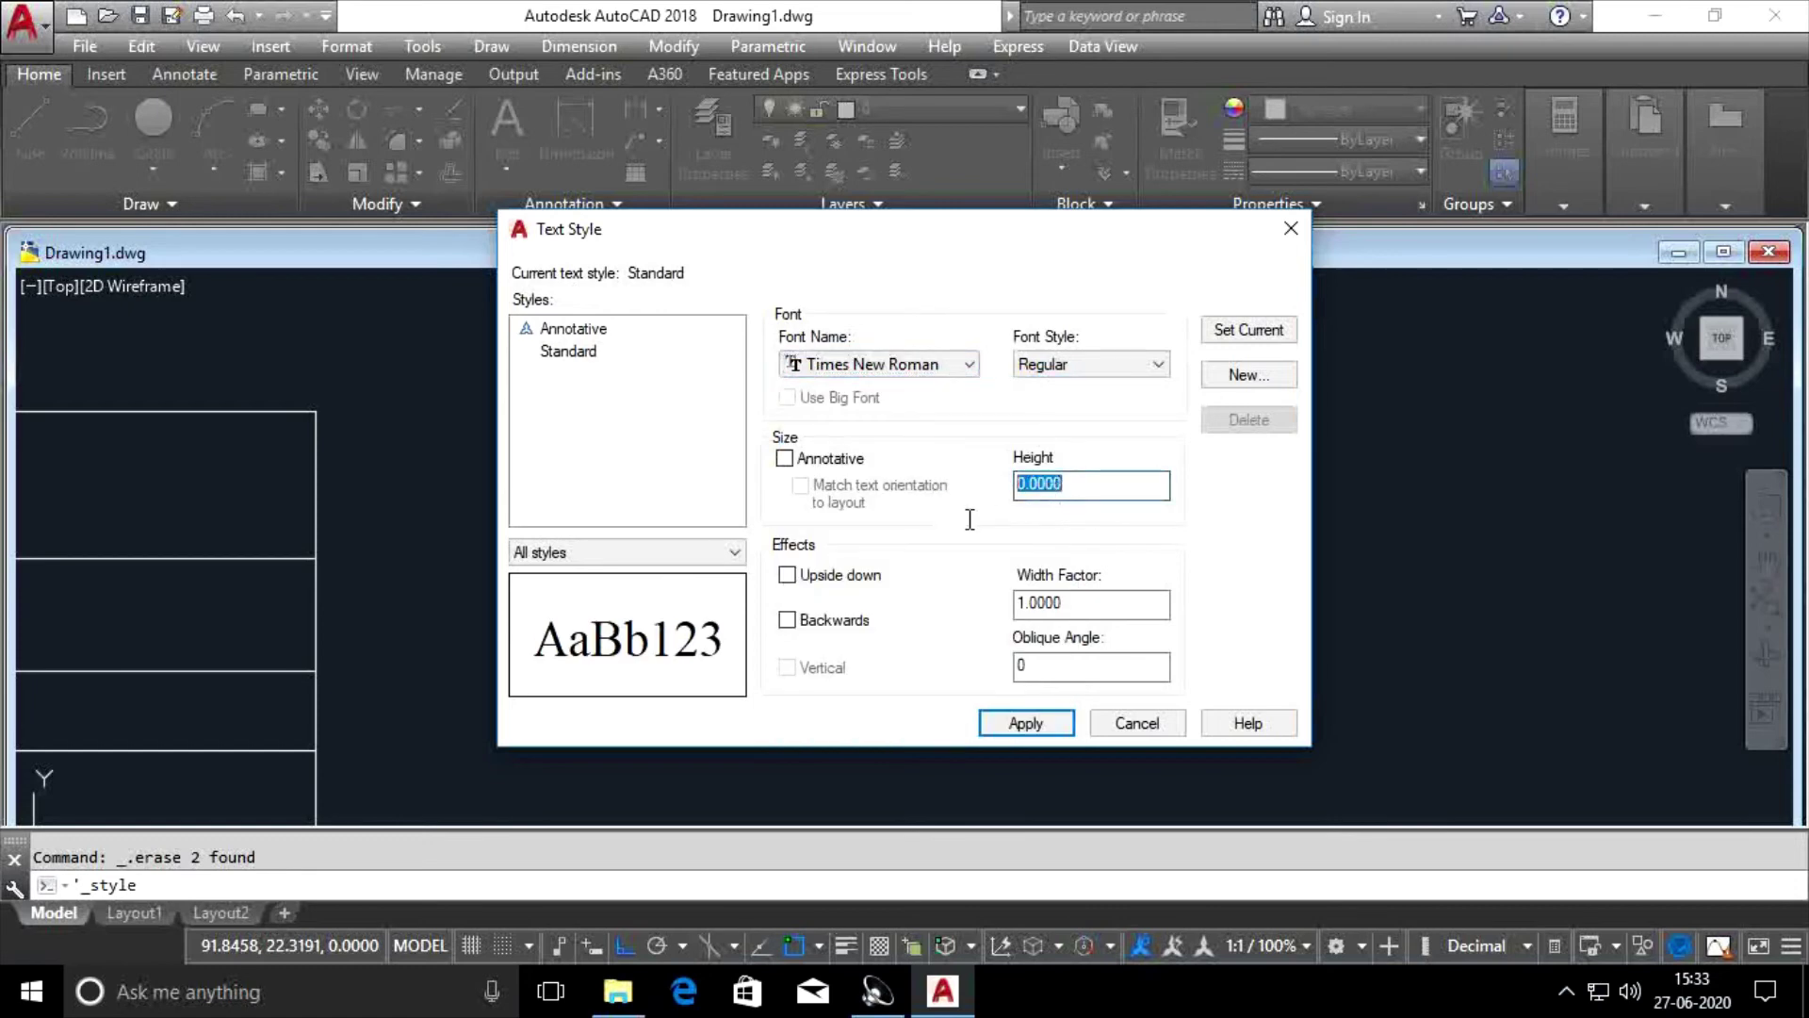
{"action": "type", "text": "2"}
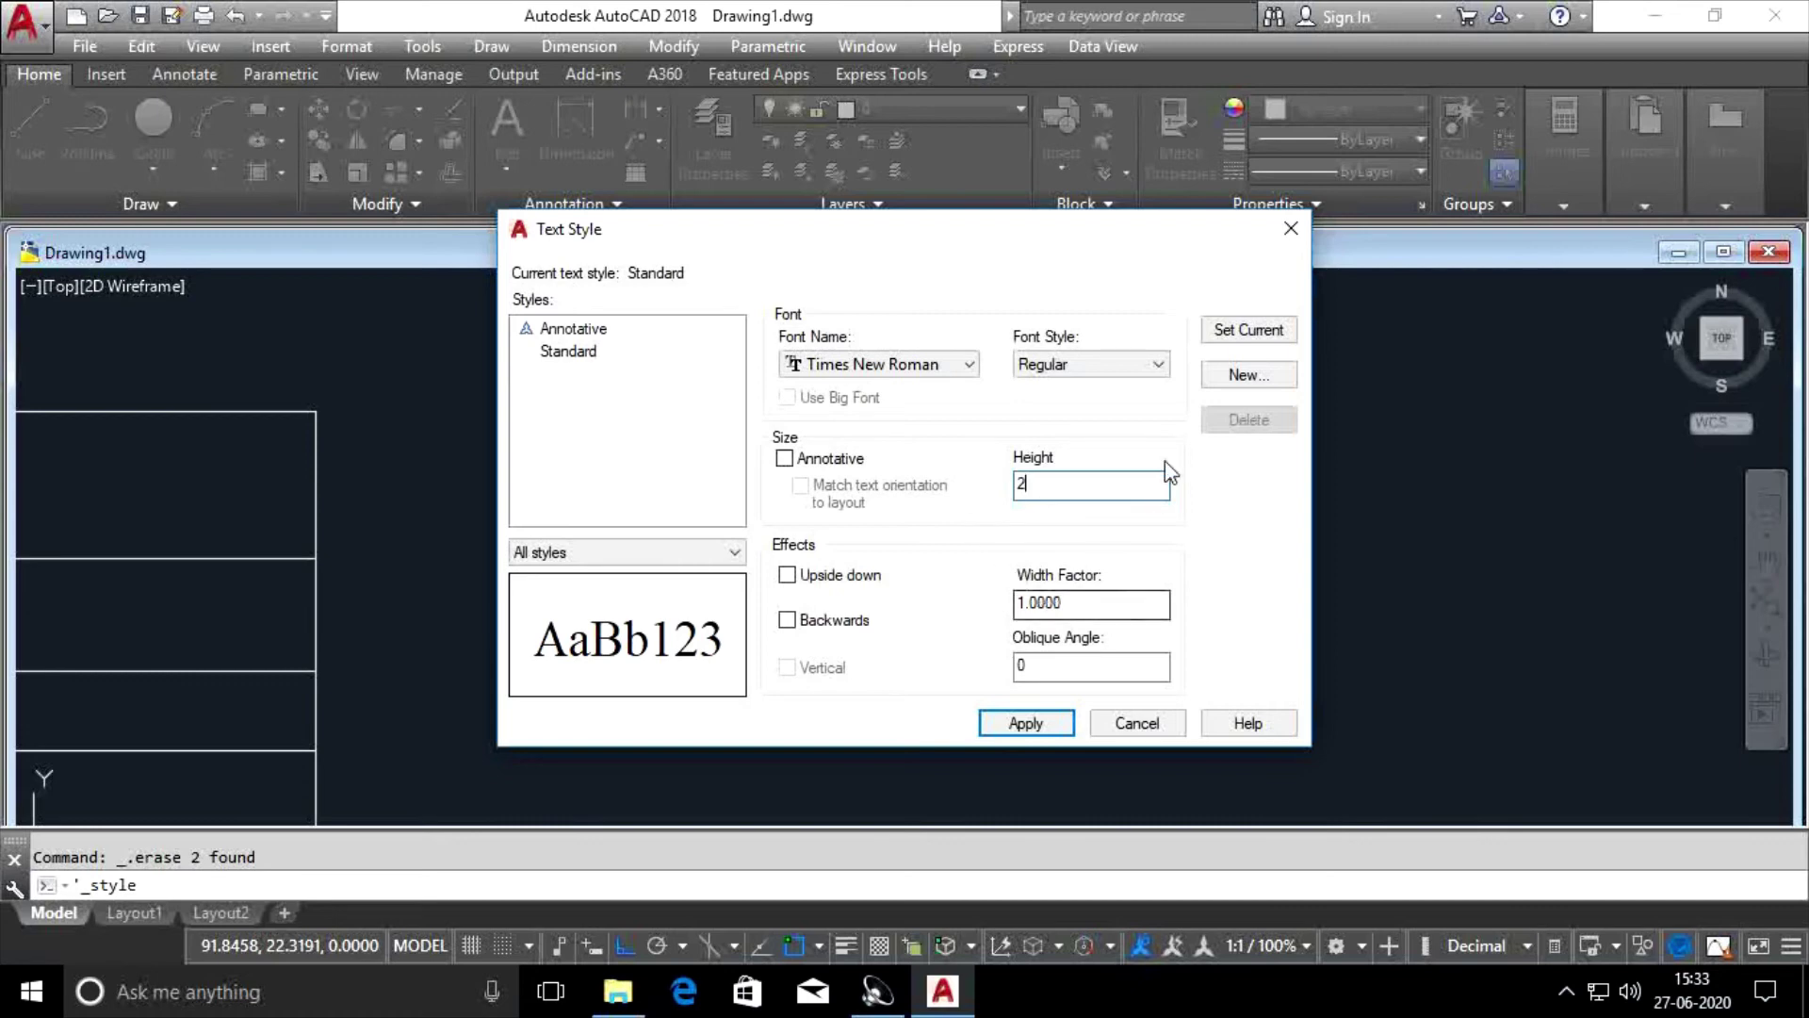
{"action": "left_click", "coordinate": [1162, 366]}
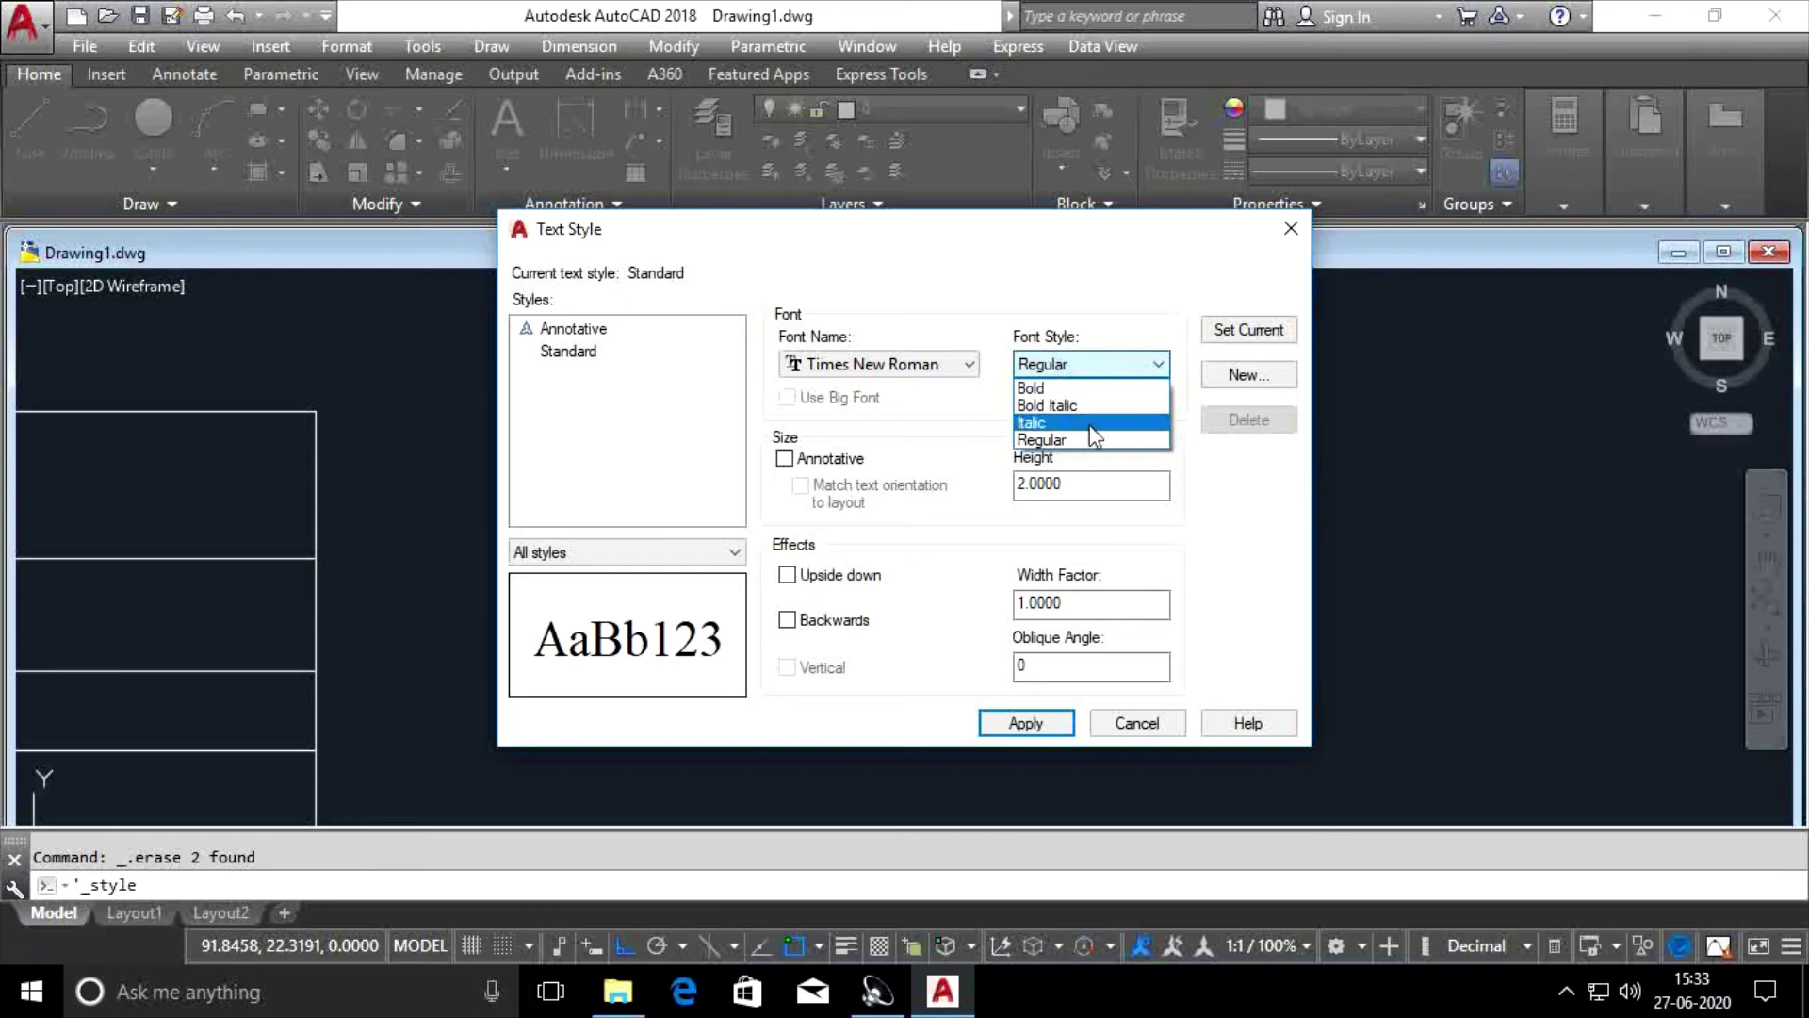
{"action": "left_click", "coordinate": [1212, 516]}
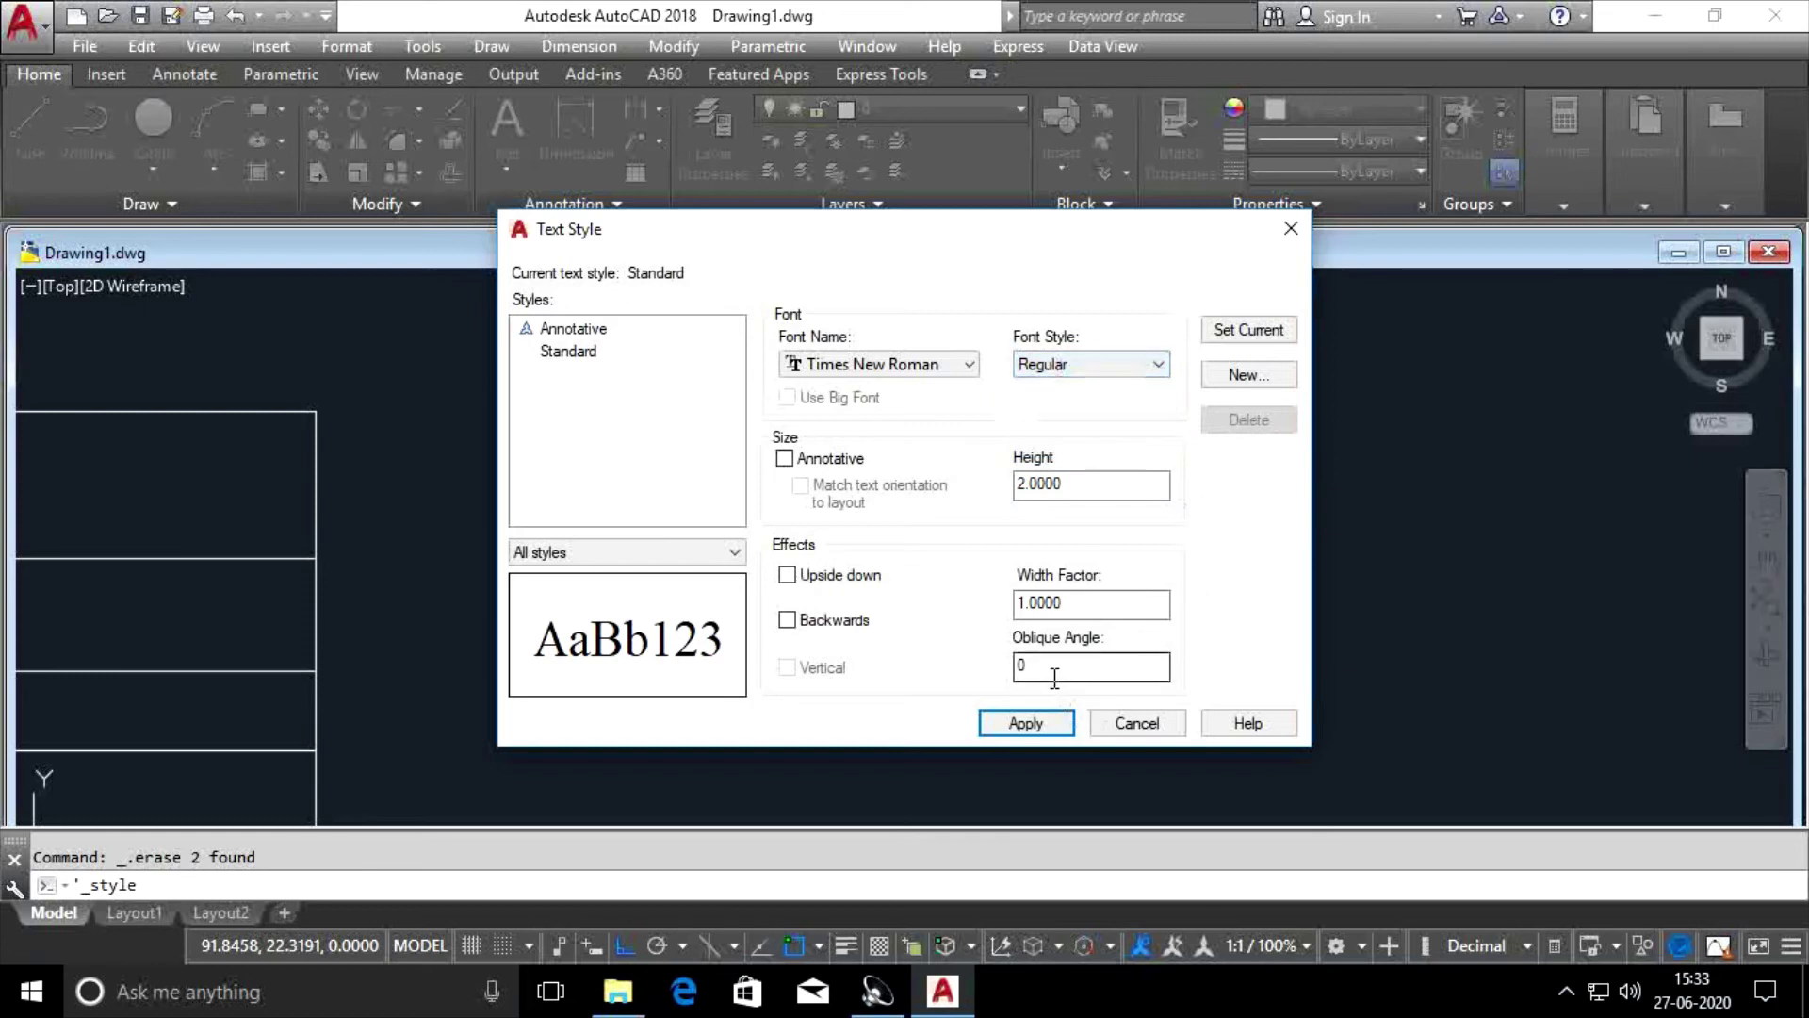
{"action": "left_click", "coordinate": [1040, 724]}
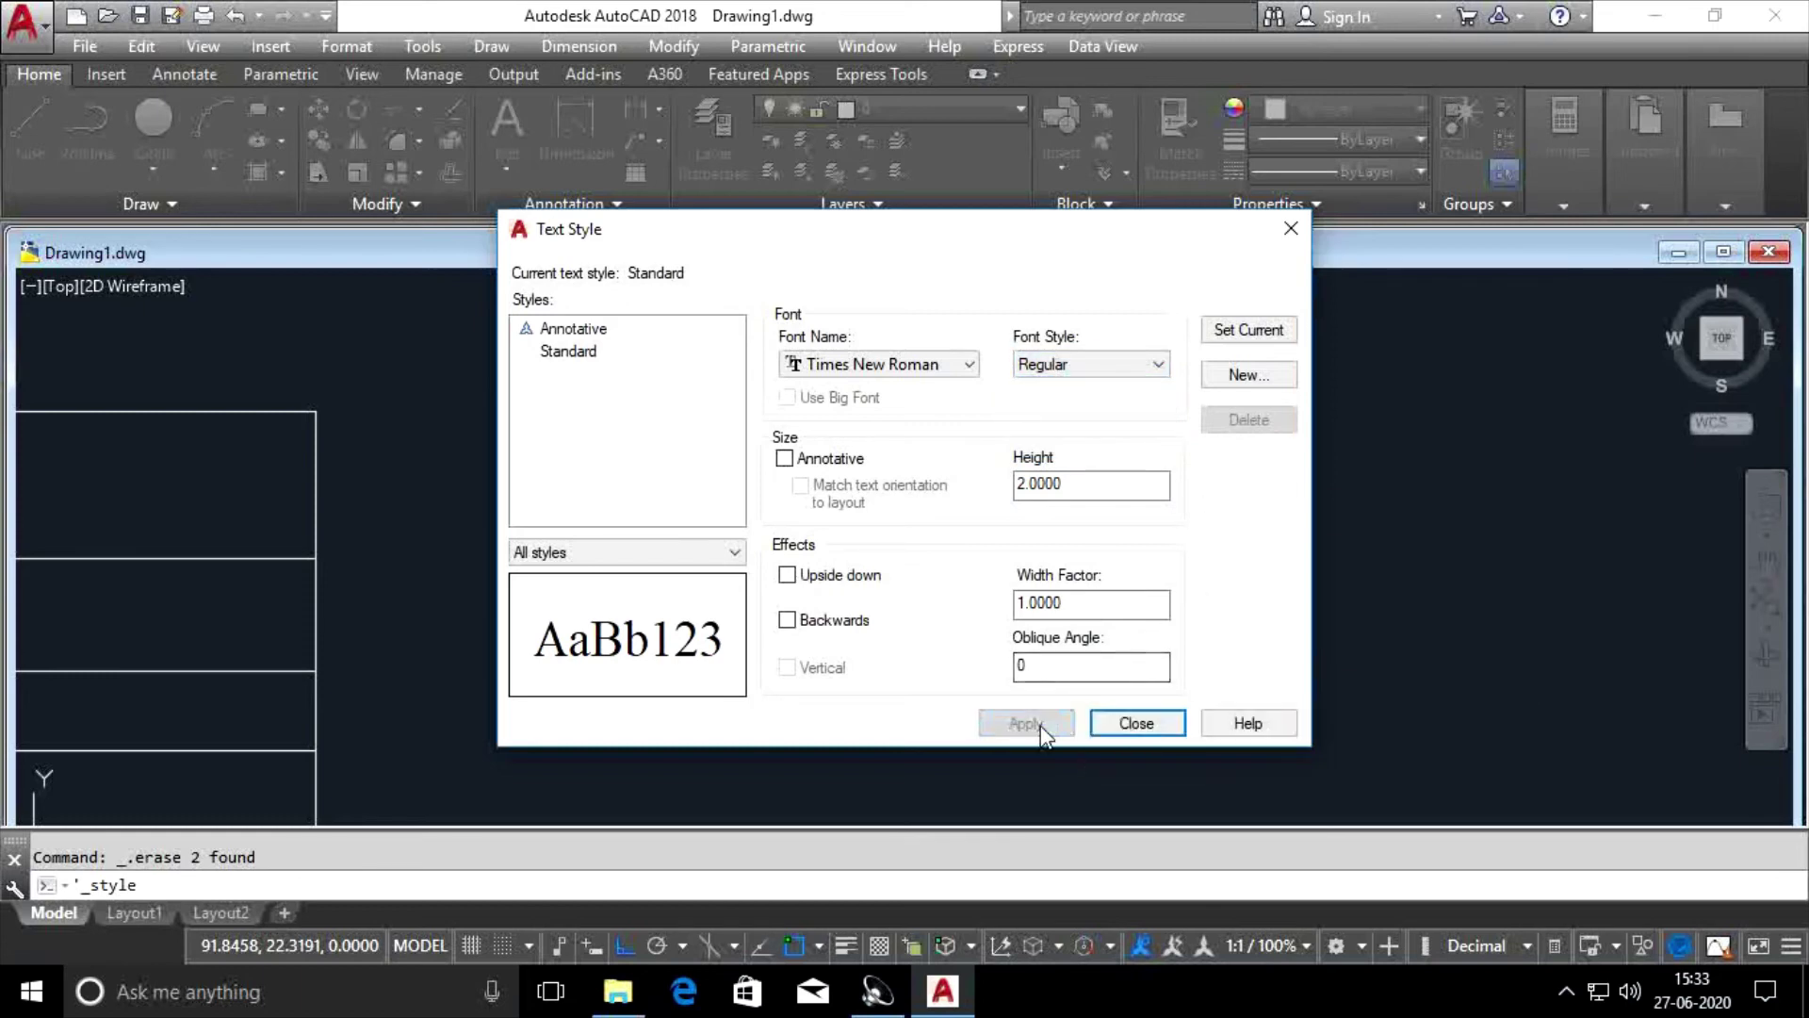
{"action": "left_click", "coordinate": [1121, 725]}
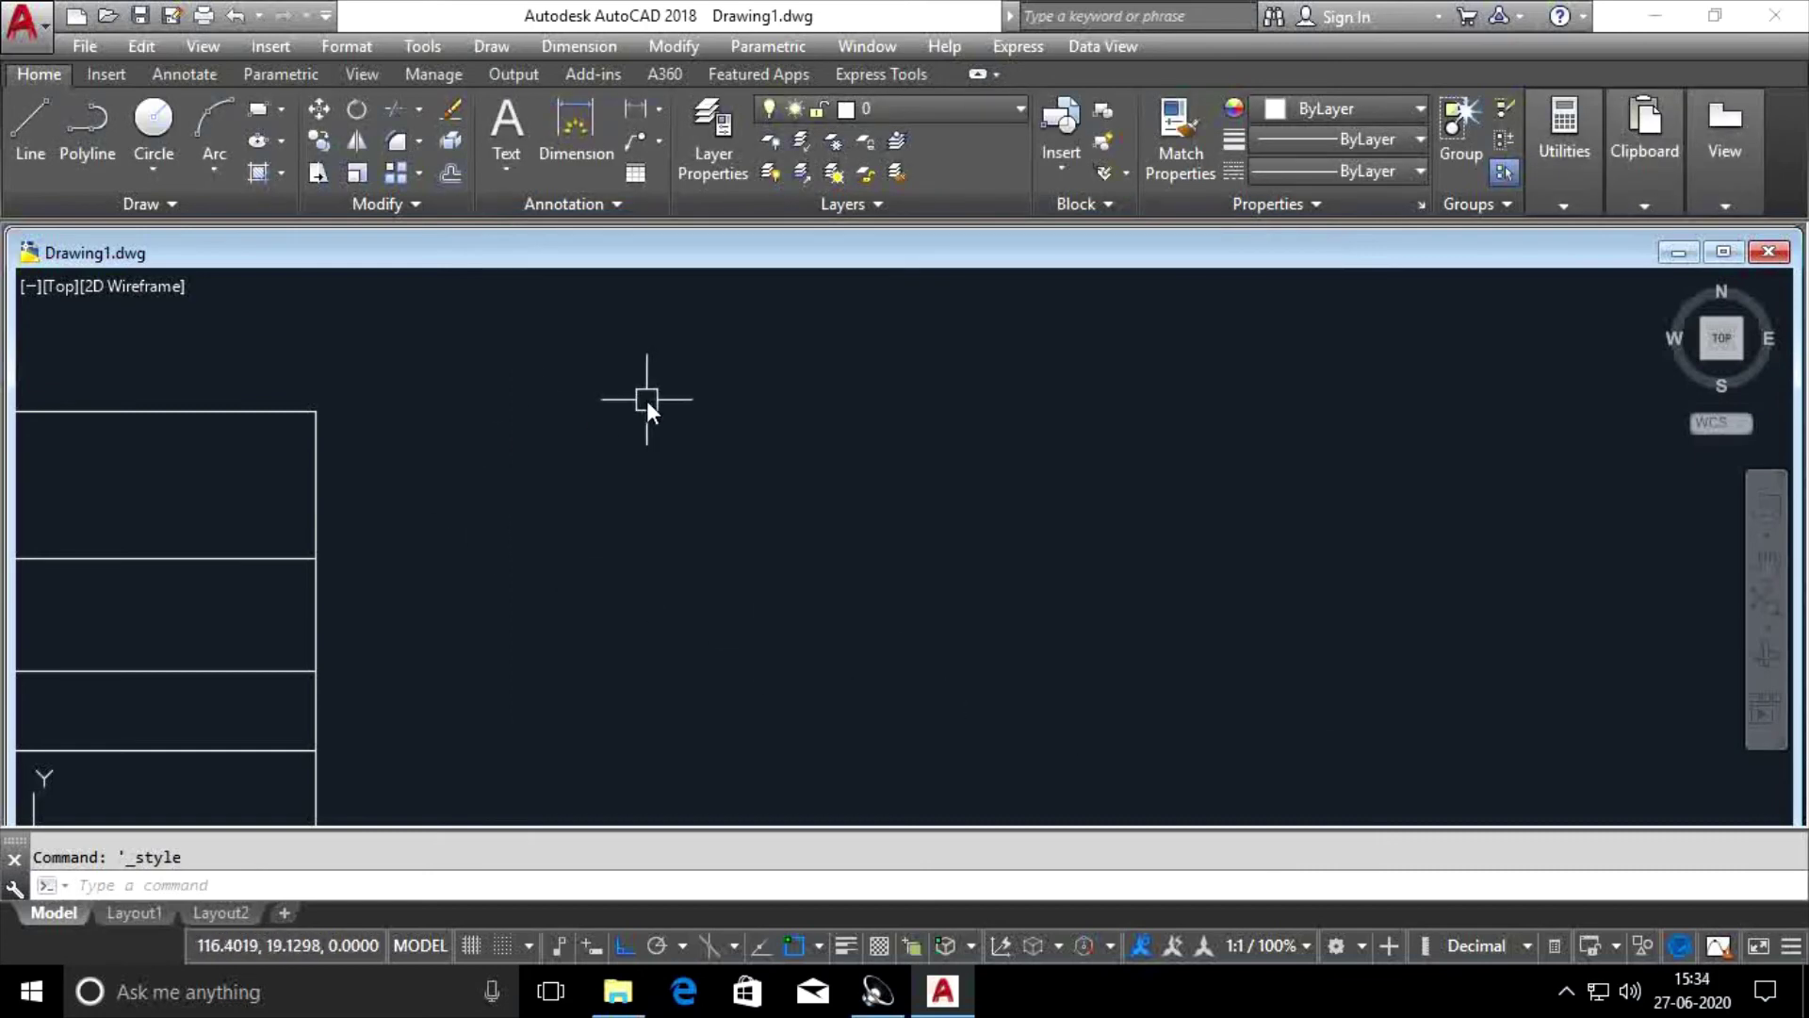
Place multiline text right of the table reading 'assdd erryyy' and 'assss hhhhhh' on two lines.
{"action": "type", "text": "t"}
{"action": "key", "text": "Return"}
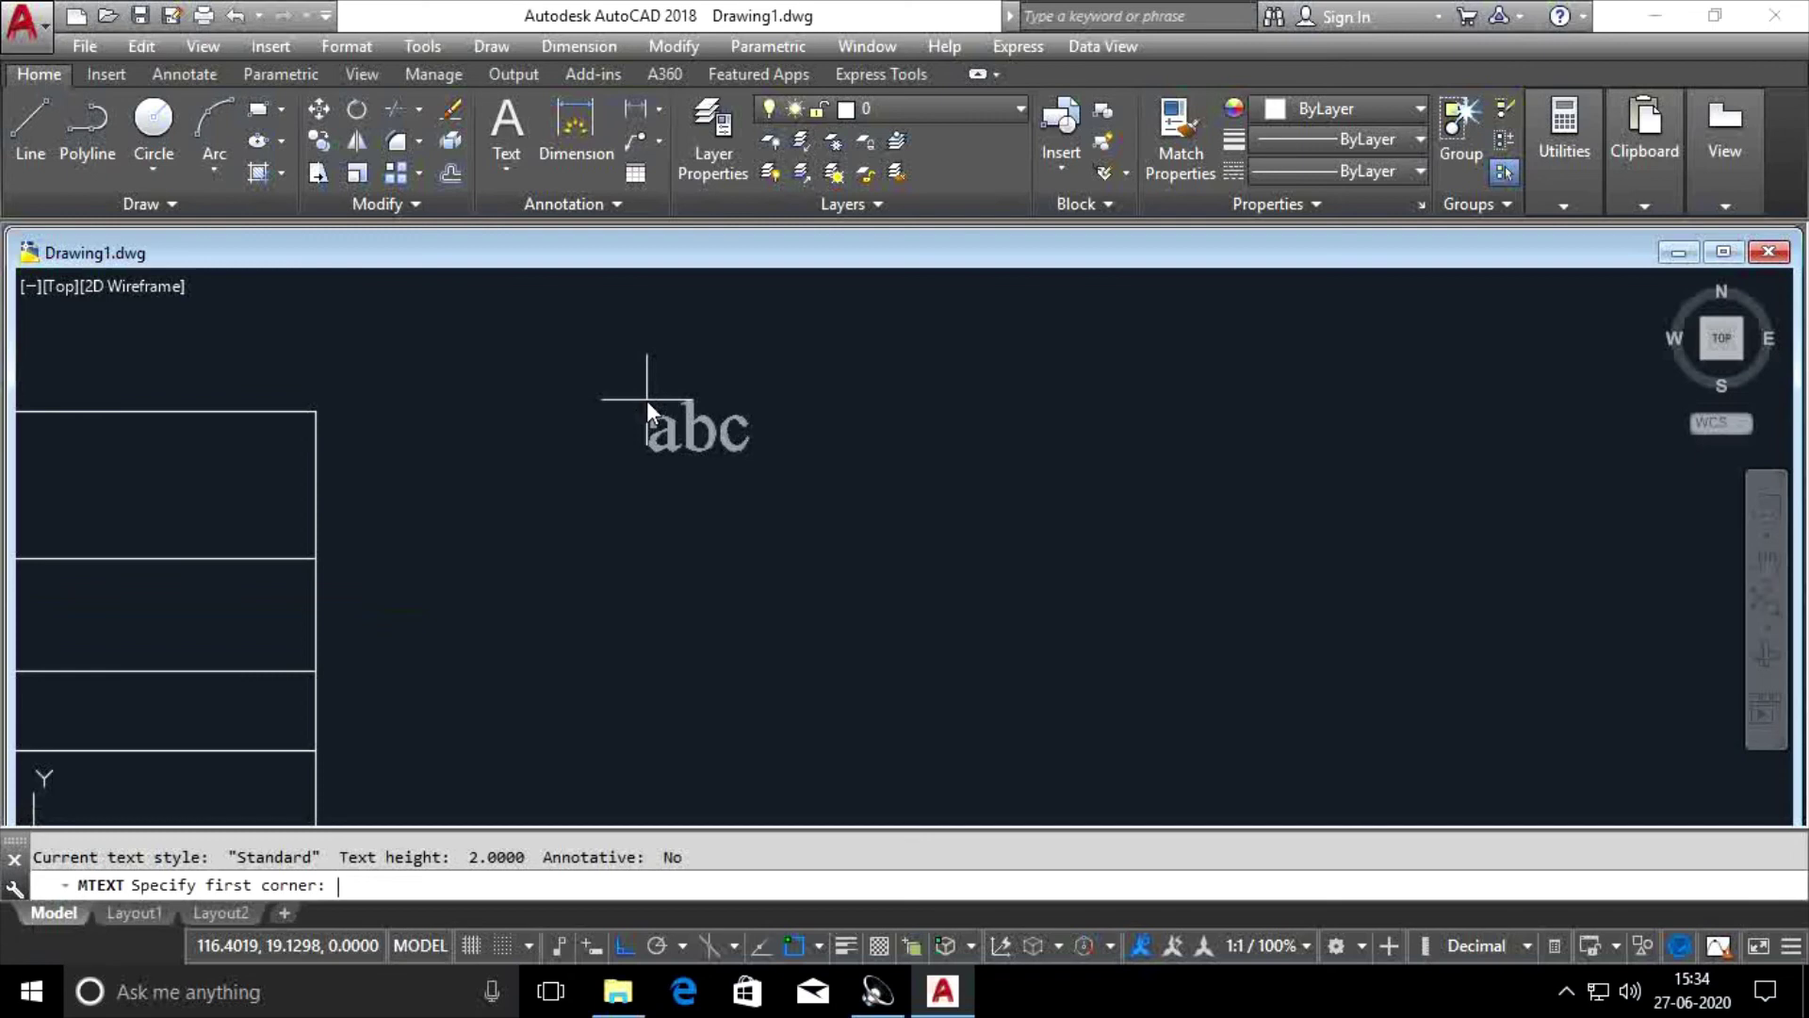
{"action": "left_click", "coordinate": [656, 666]}
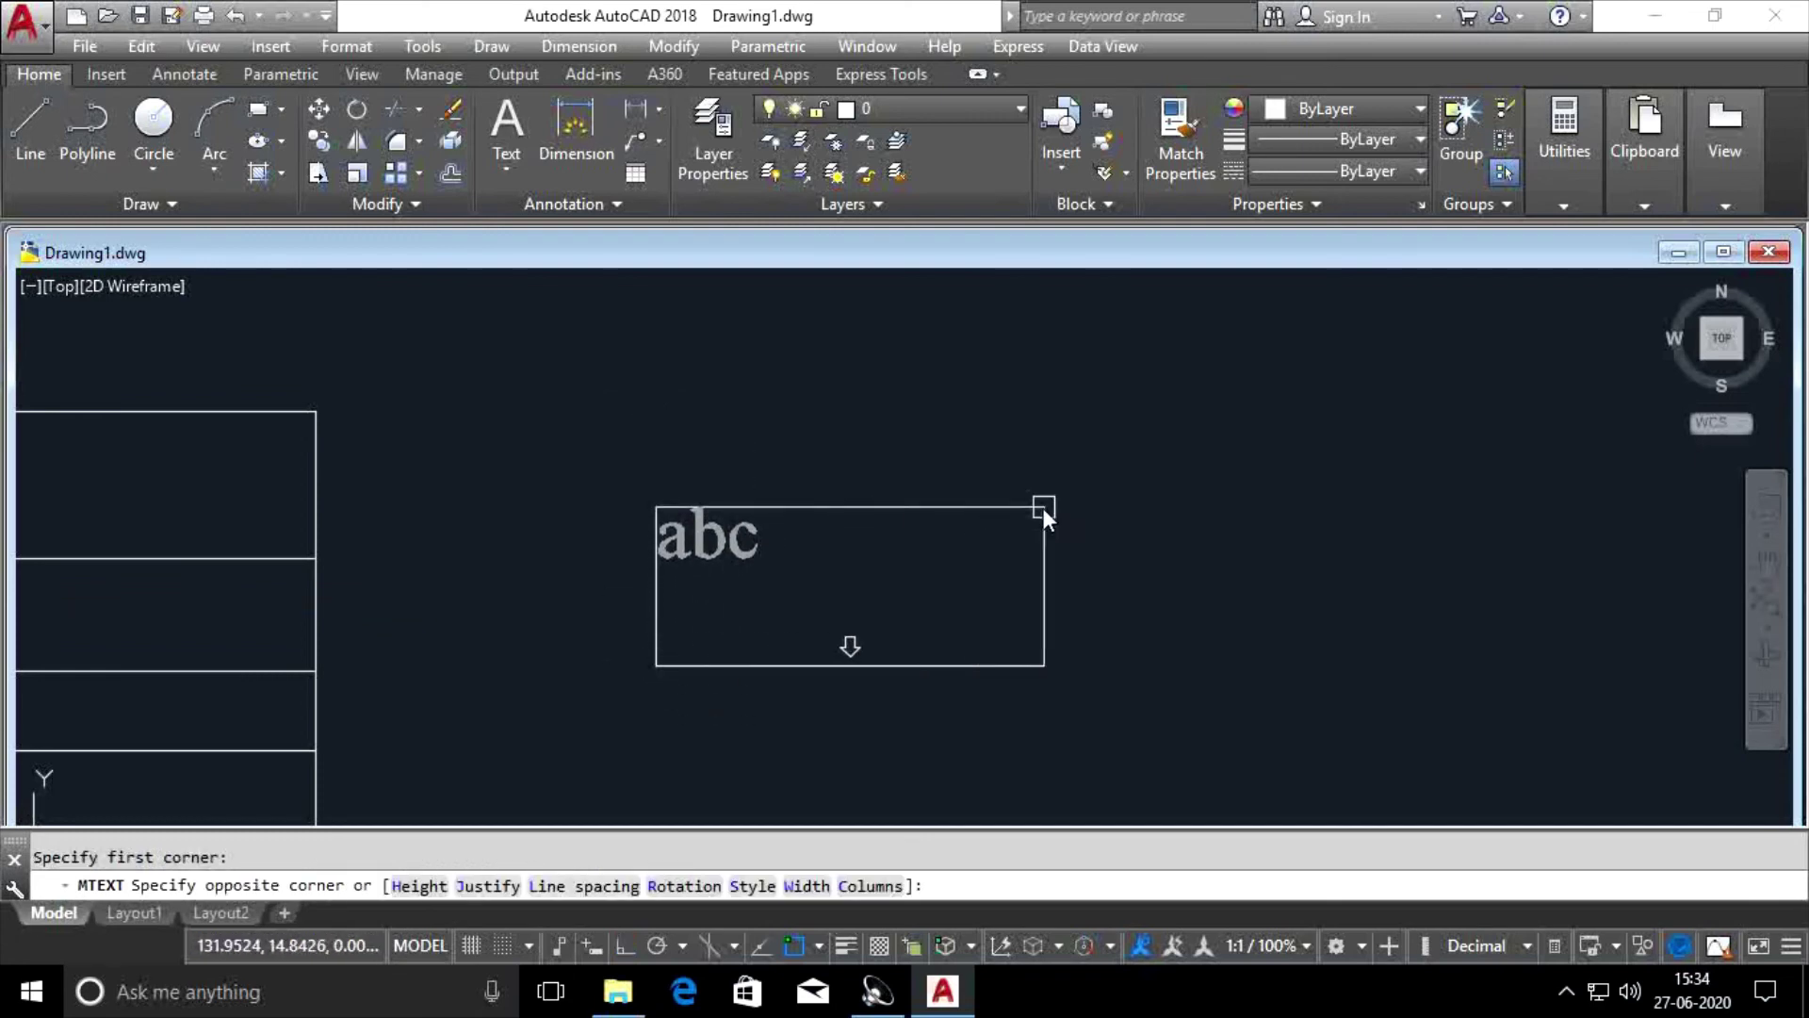
{"action": "left_click", "coordinate": [1237, 472]}
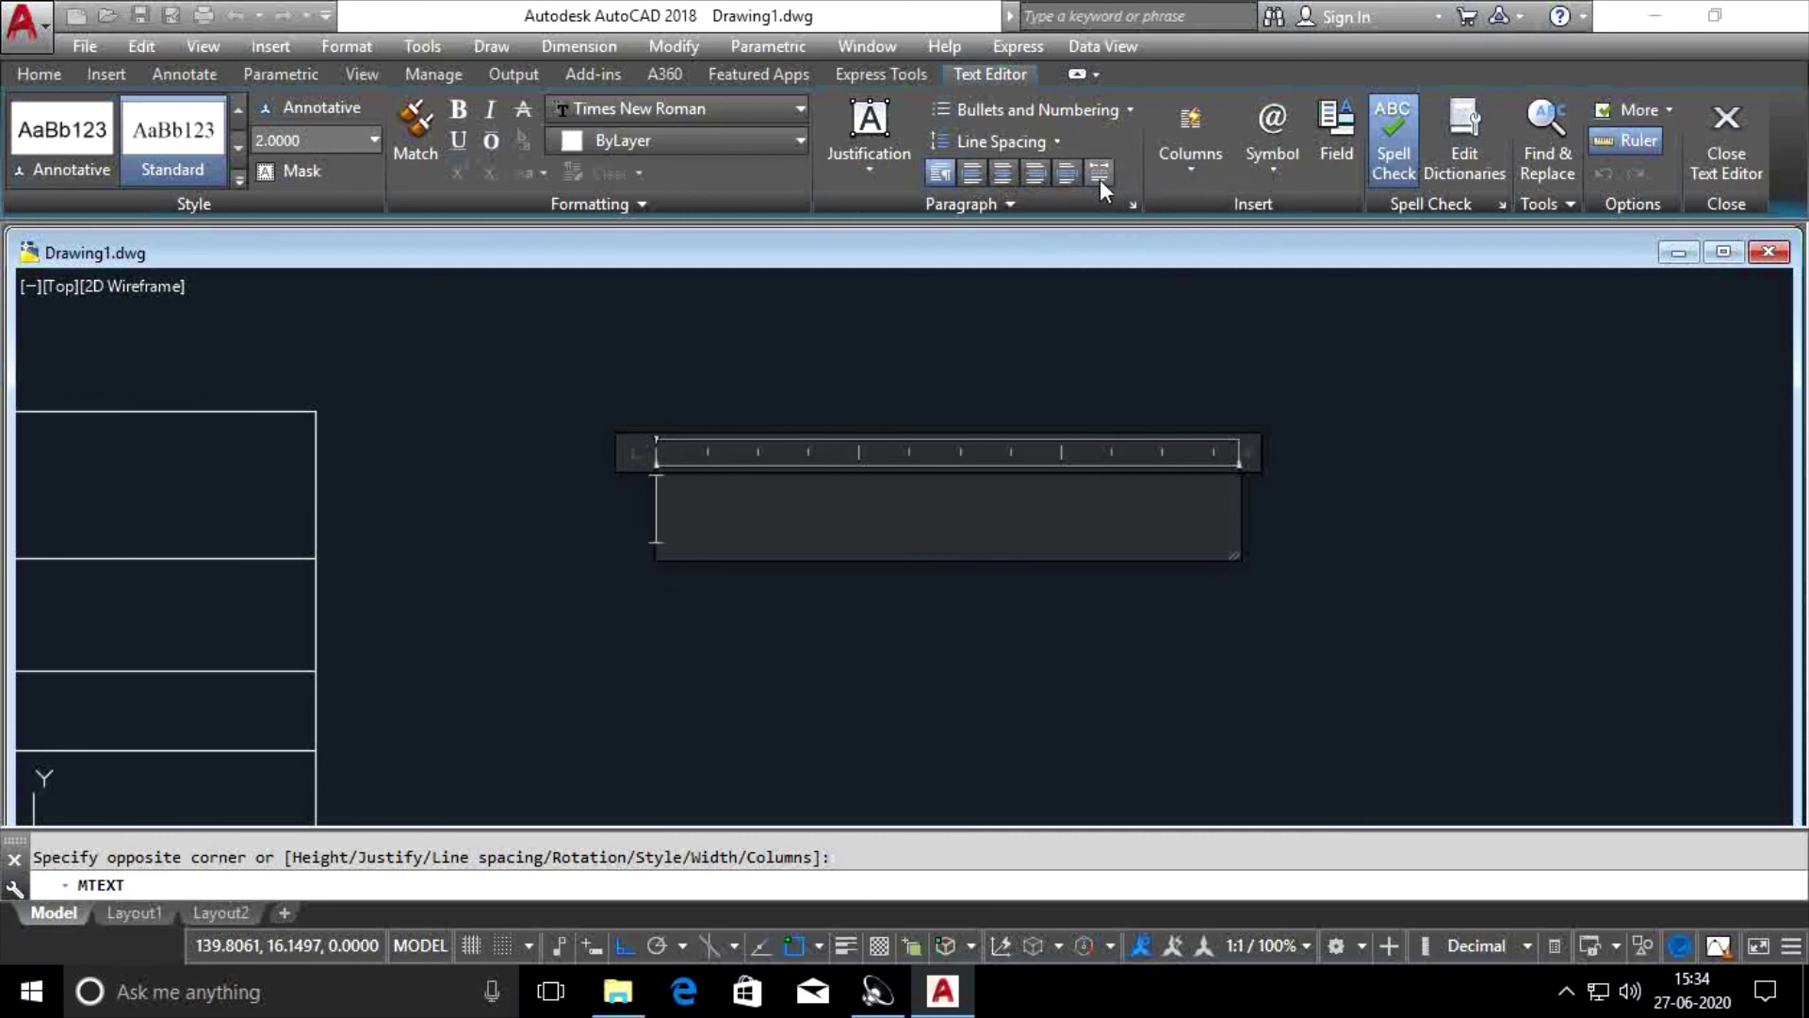
{"action": "type", "text": "ass"}
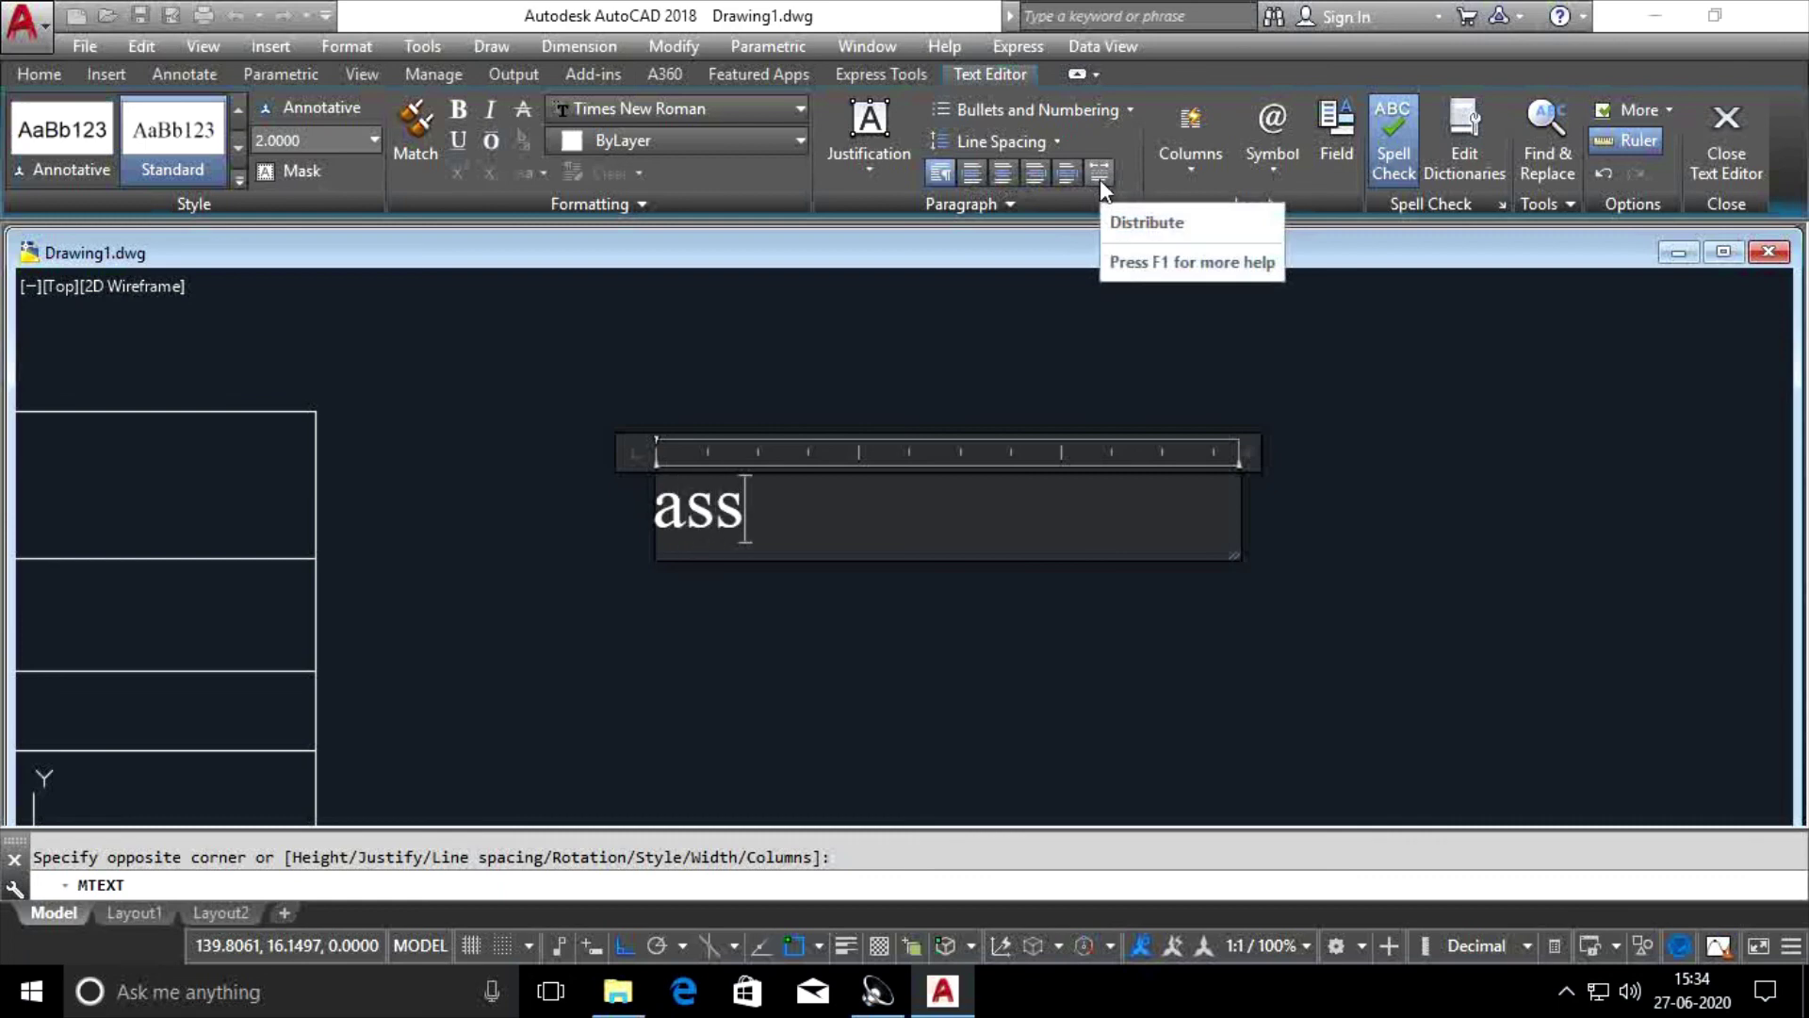
{"action": "type", "text": "dd erryyy"}
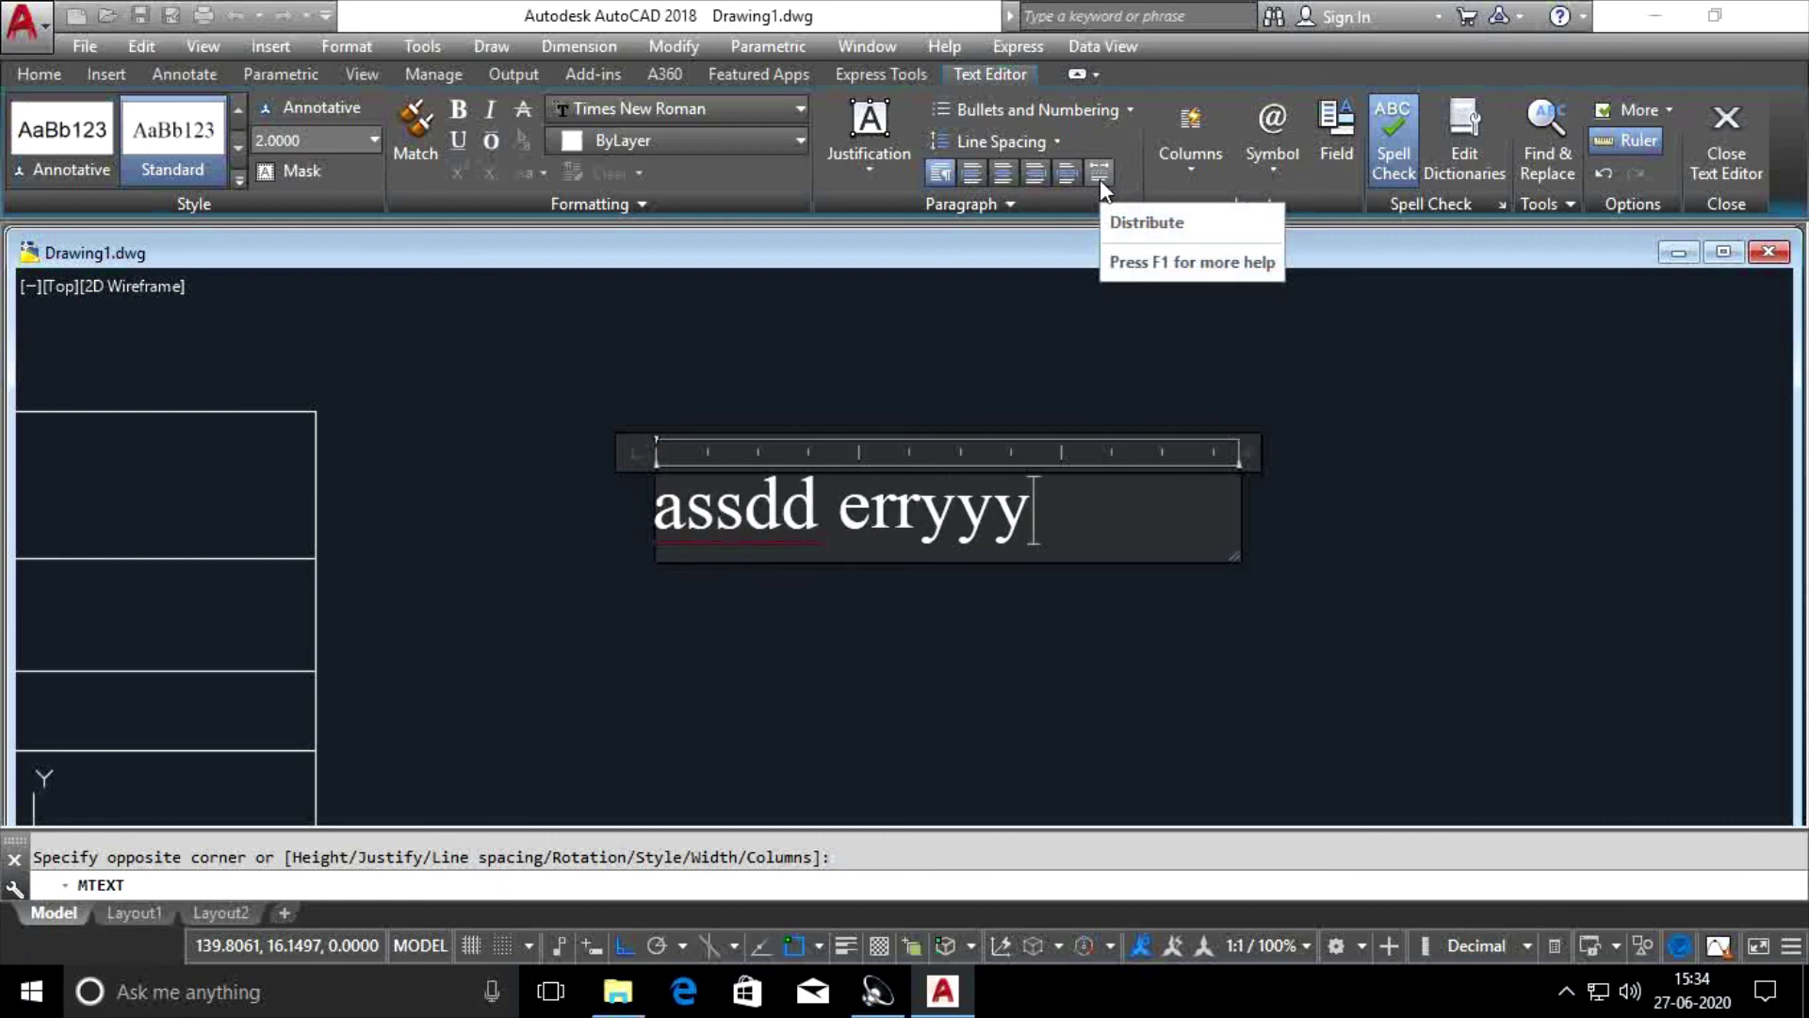
{"action": "key", "text": "Return"}
{"action": "type", "text": "asss"}
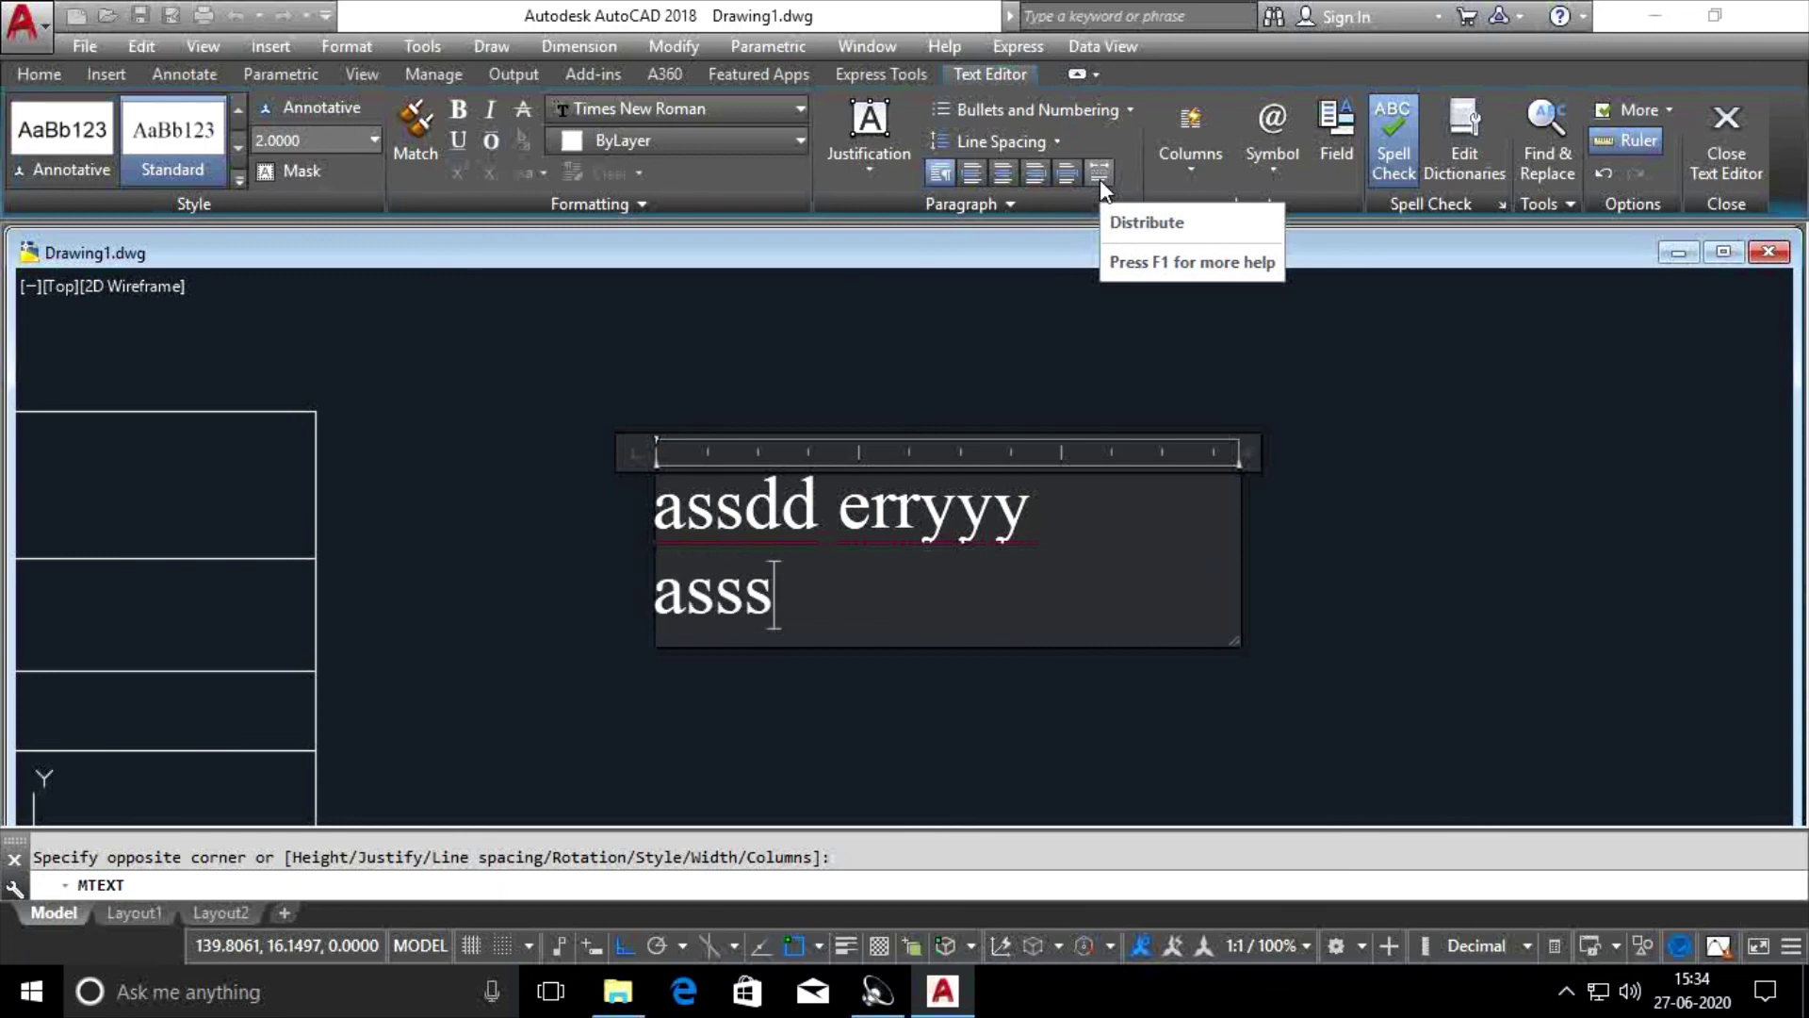
{"action": "type", "text": "s hhhhhh"}
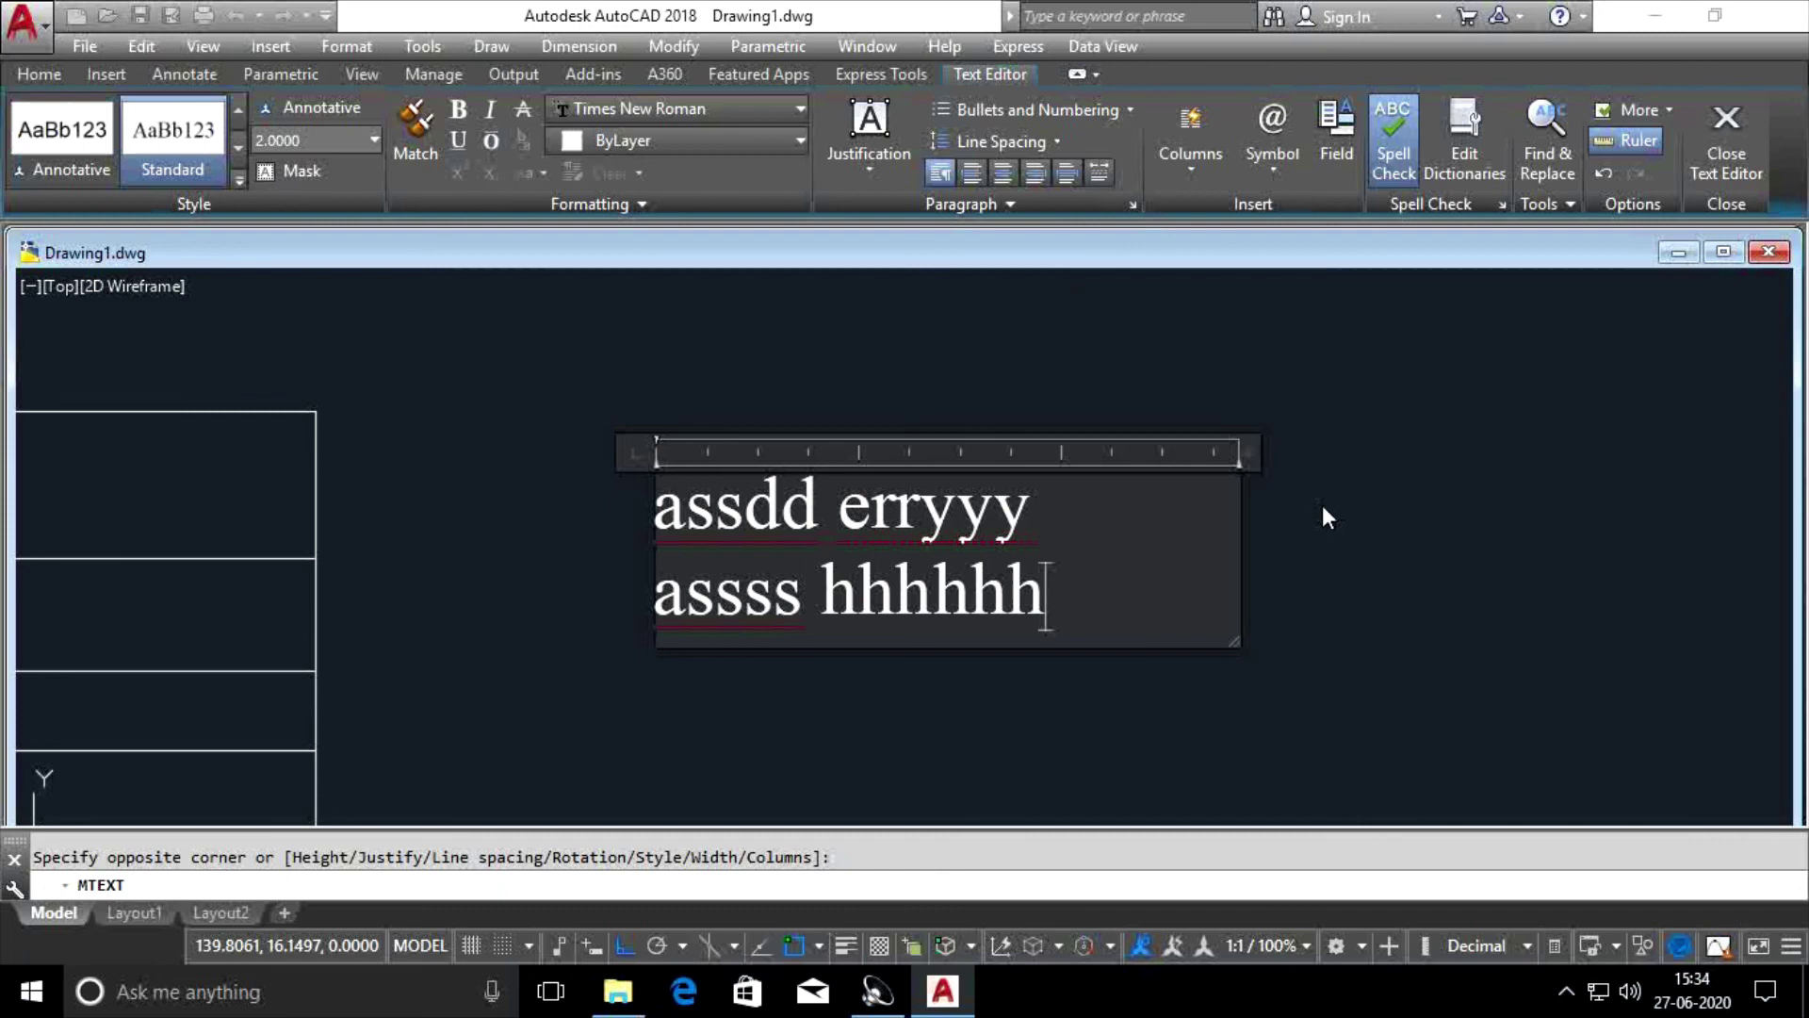
{"action": "left_click", "coordinate": [1357, 521]}
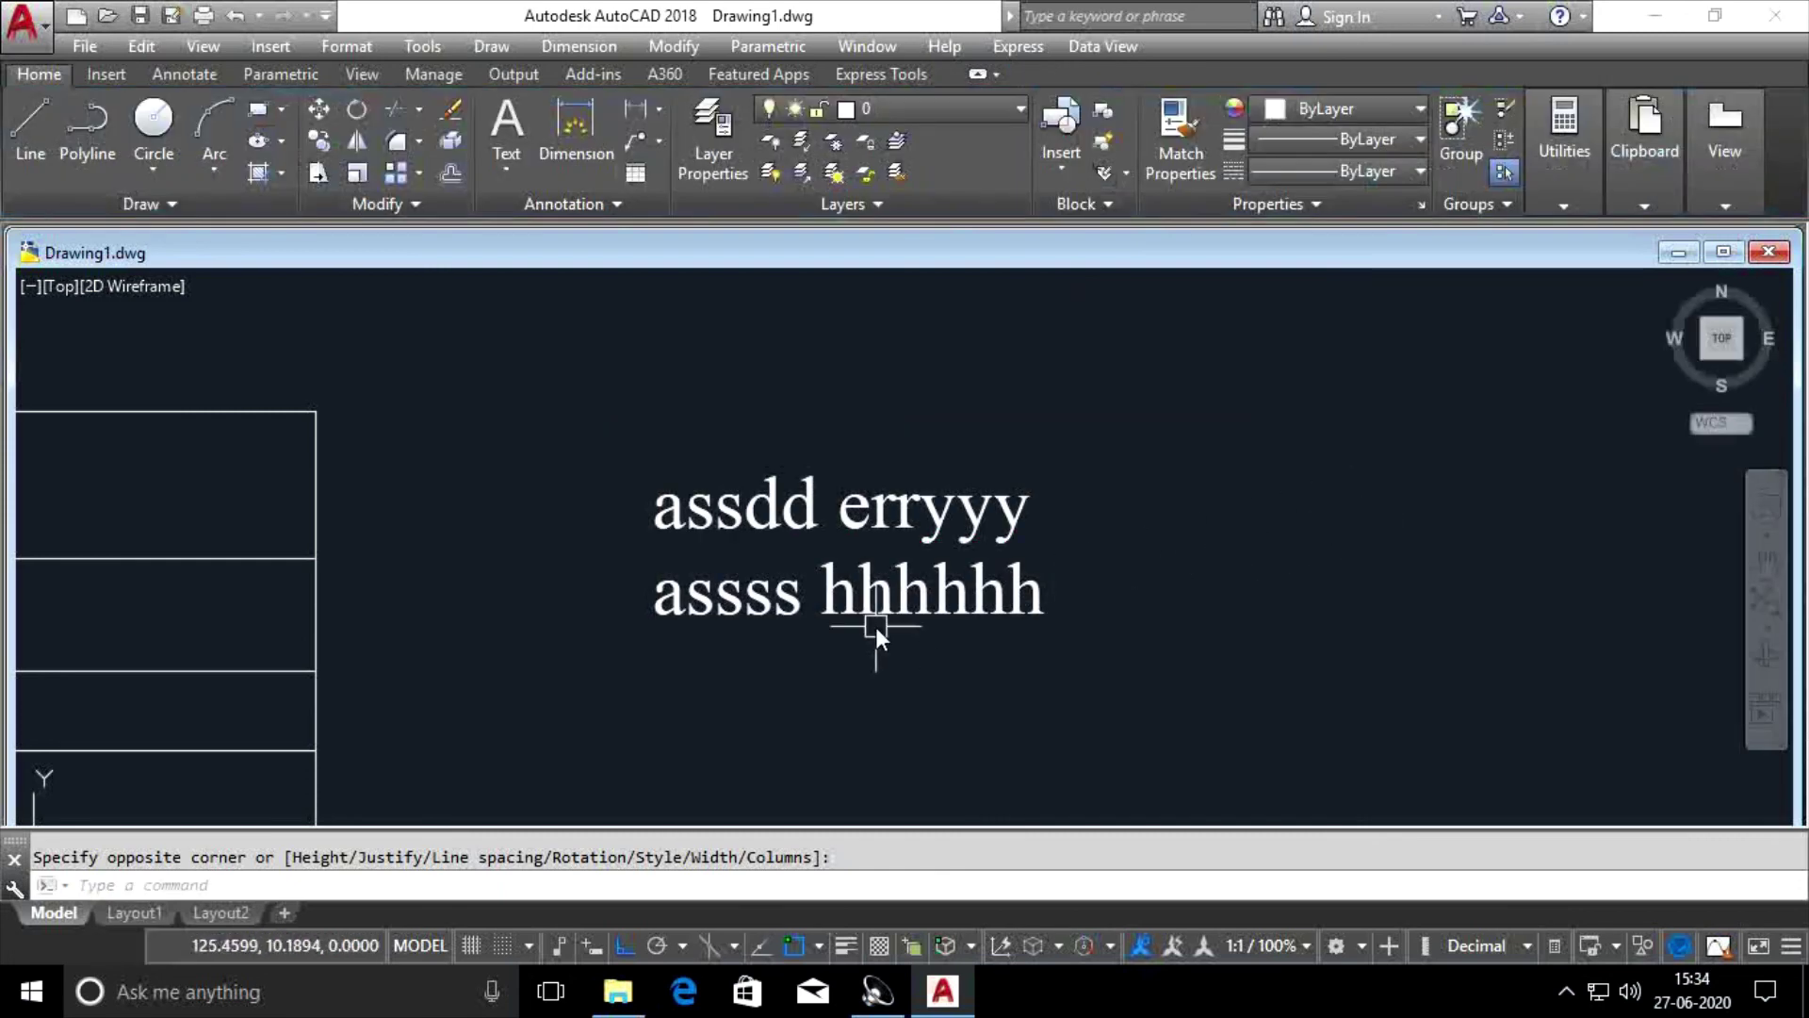
Zoom out and start a selection window around the asw table and the two-line text.
{"action": "scroll", "coordinate": [1071, 562], "scroll_direction": "up", "scroll_amount": 3}
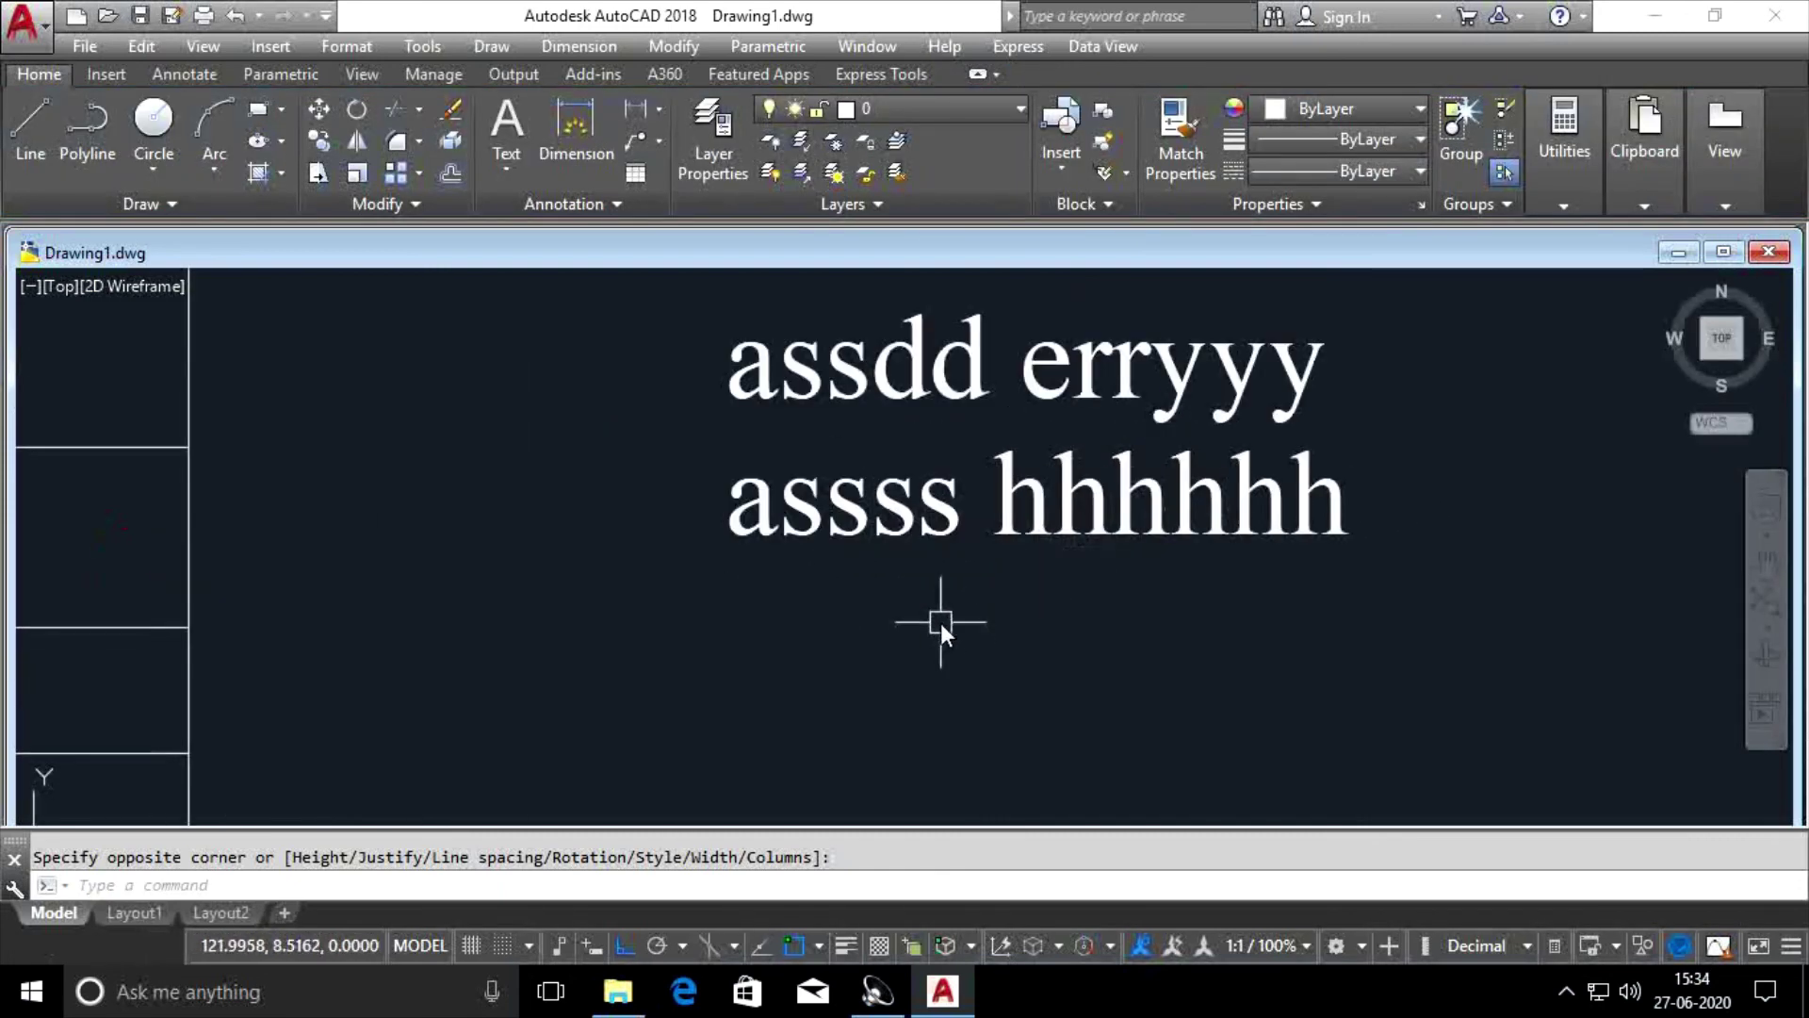
{"action": "scroll", "coordinate": [940, 624], "scroll_direction": "down", "scroll_amount": 4}
{"action": "scroll", "coordinate": [957, 575], "scroll_direction": "down", "scroll_amount": 4}
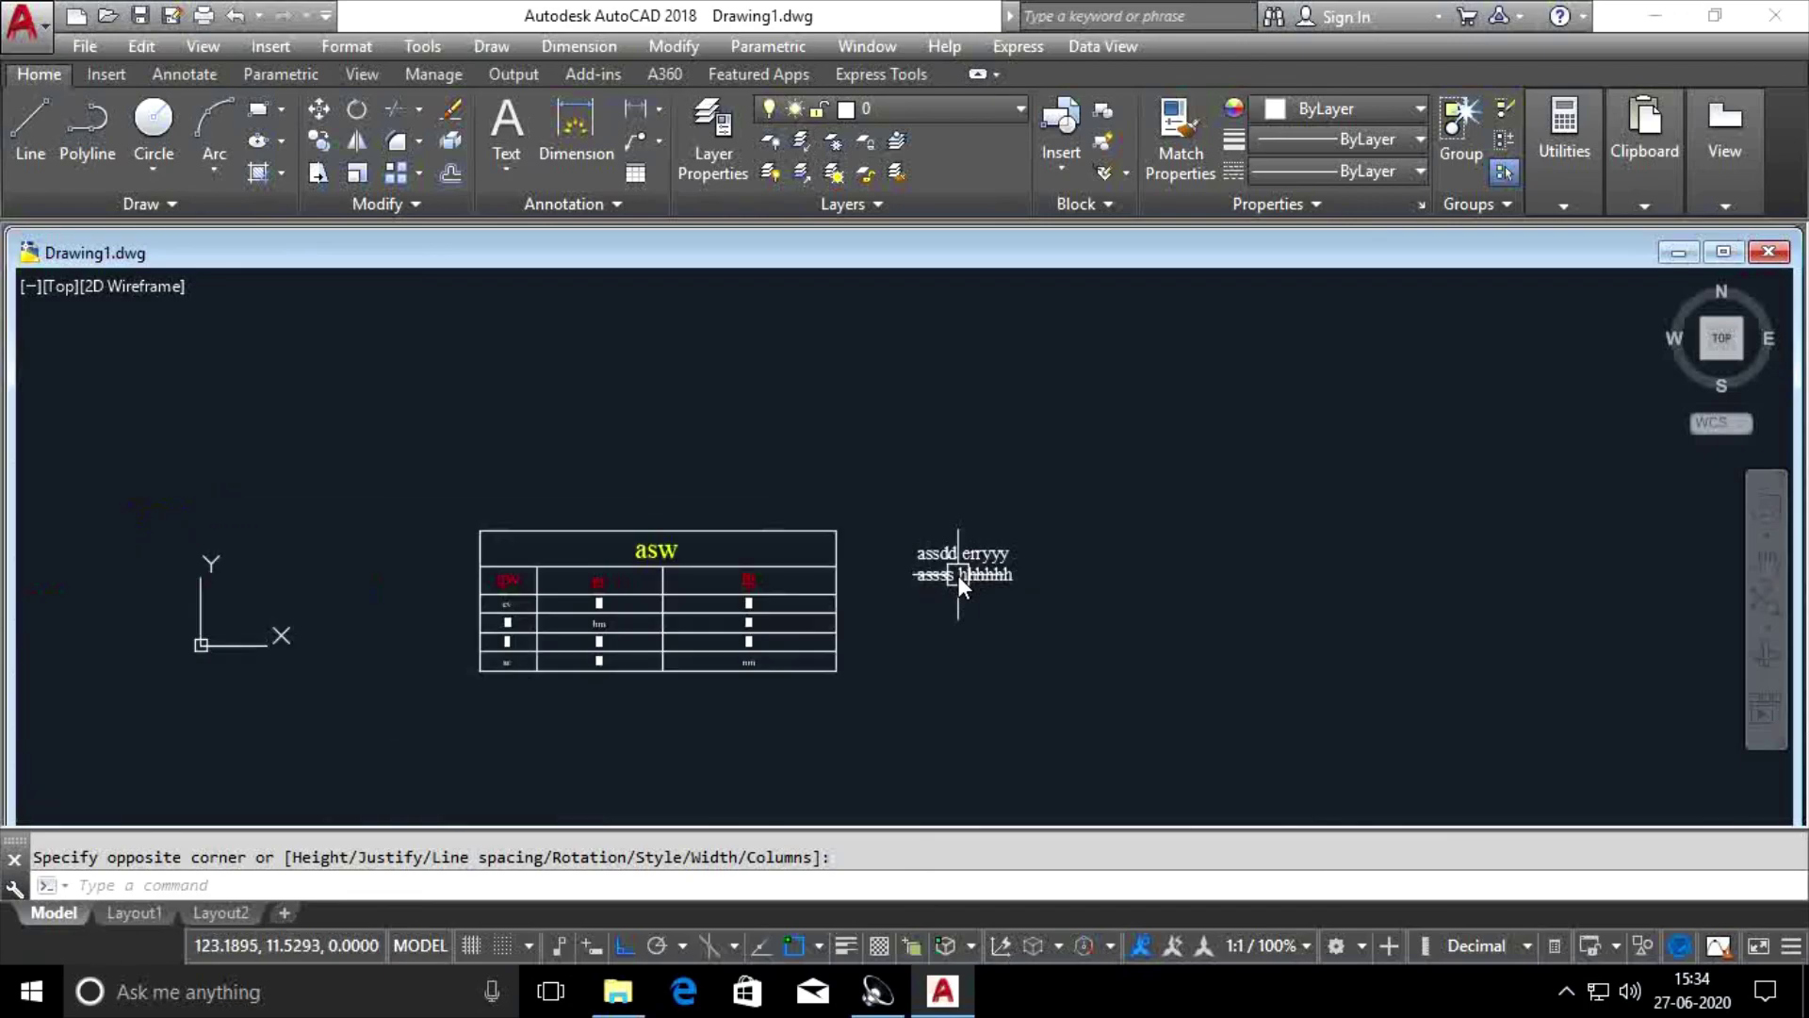
{"action": "left_click", "coordinate": [1093, 450]}
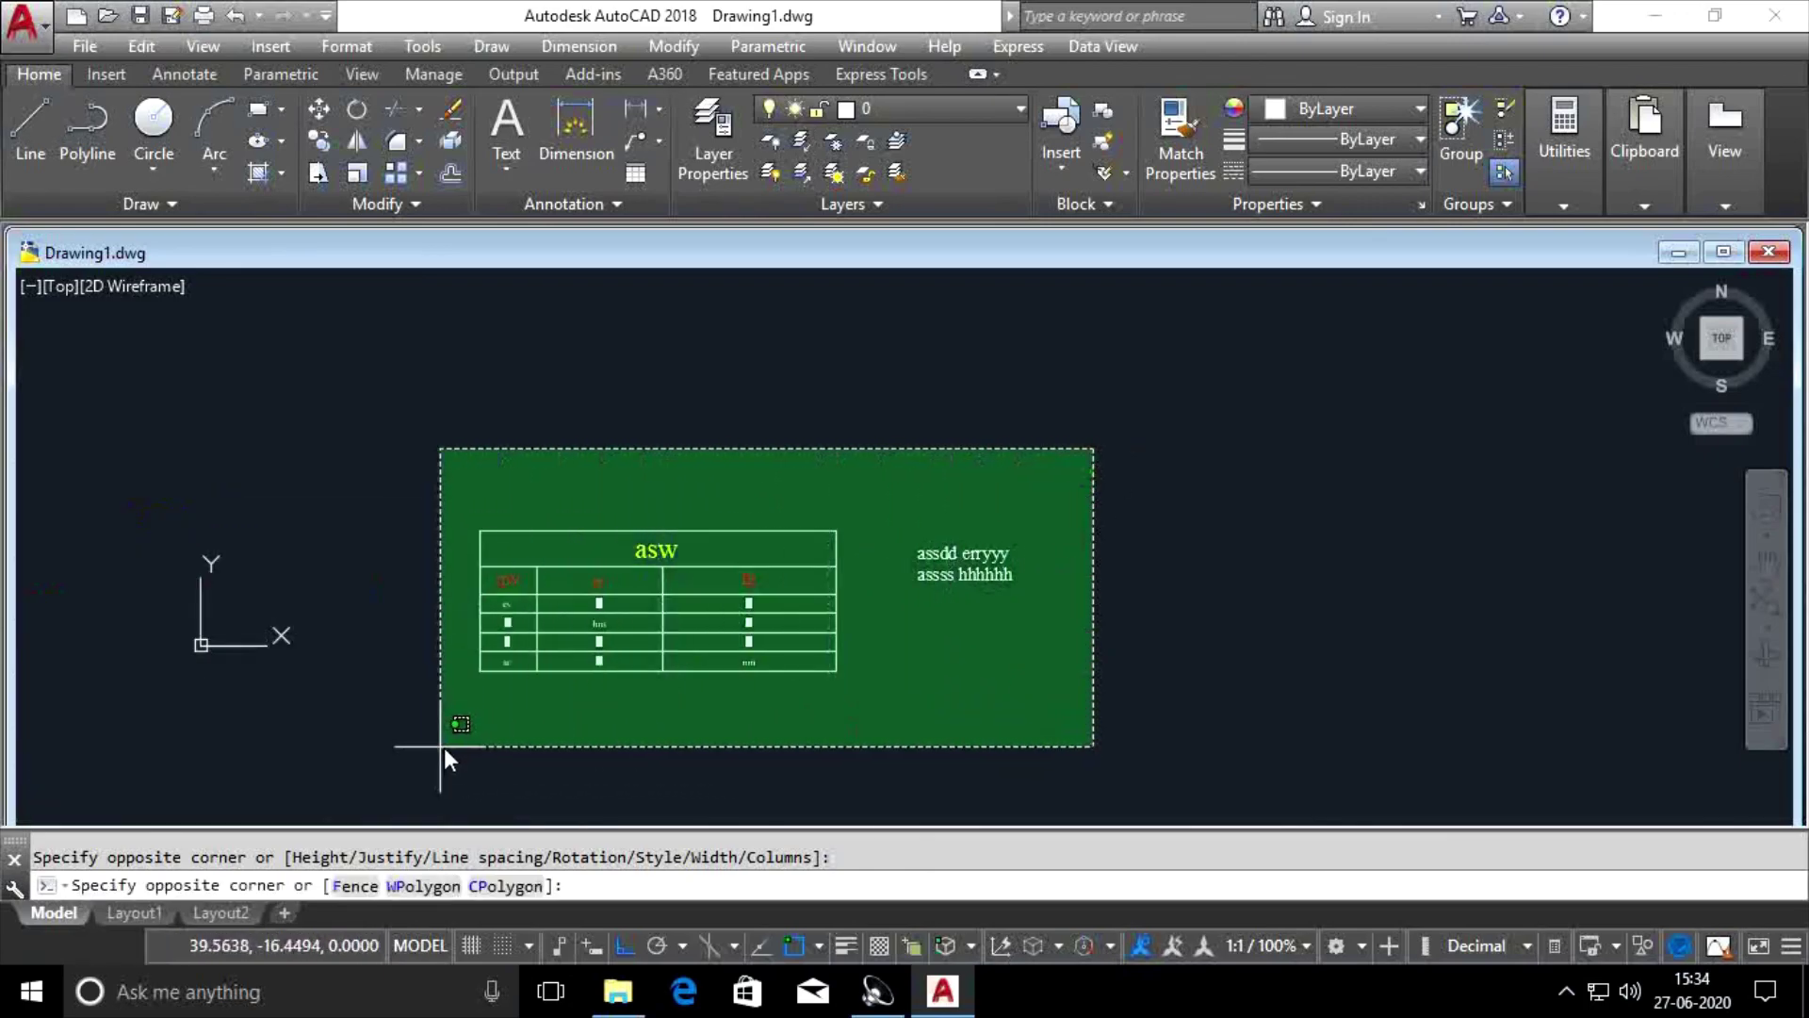